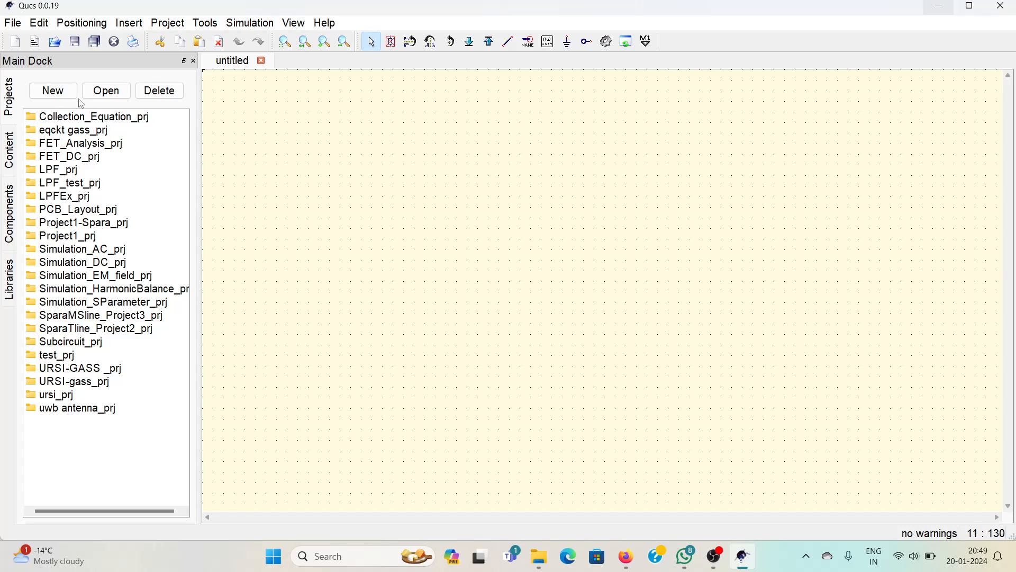
# - Create and open a new project named SparaMS_Project3
pyautogui.click(58, 91)
pyautogui.write('Spara')
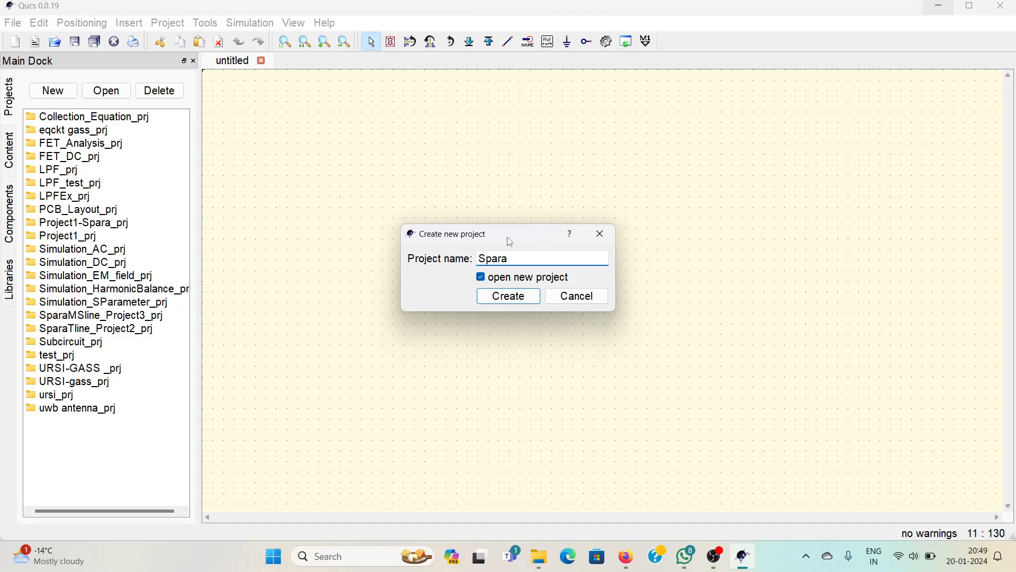
pyautogui.write('MS_Project3')
pyautogui.press('Return')
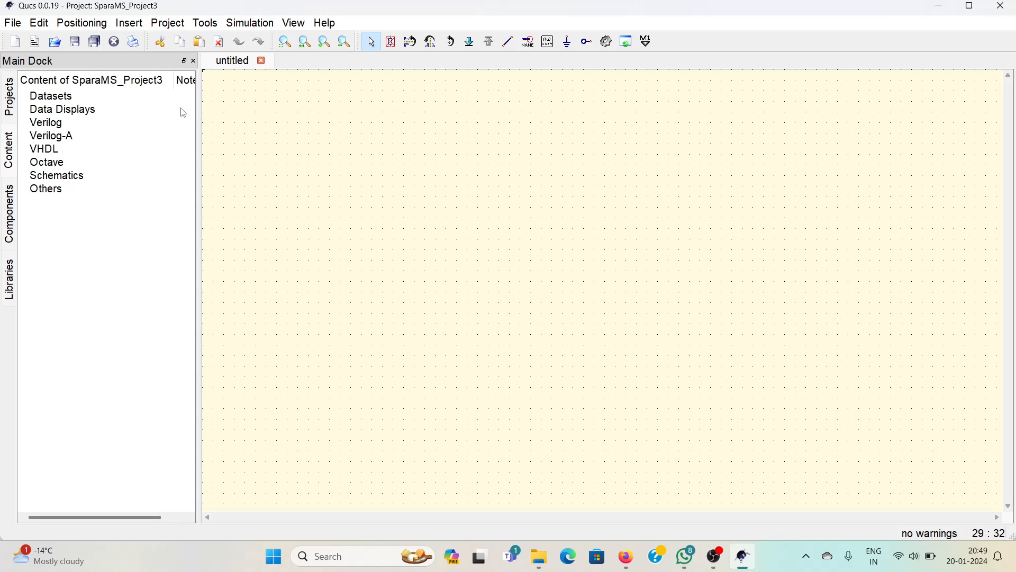
# - Save the empty schematic in the project as SparaMS_Project3
pyautogui.hotkey('ctrl', 'o')
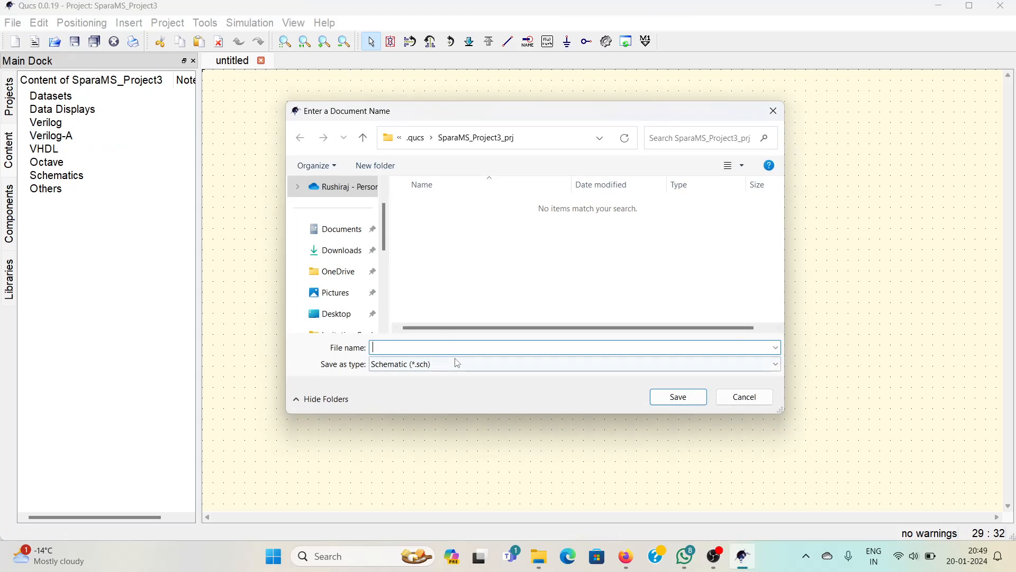
pyautogui.write('Spa')
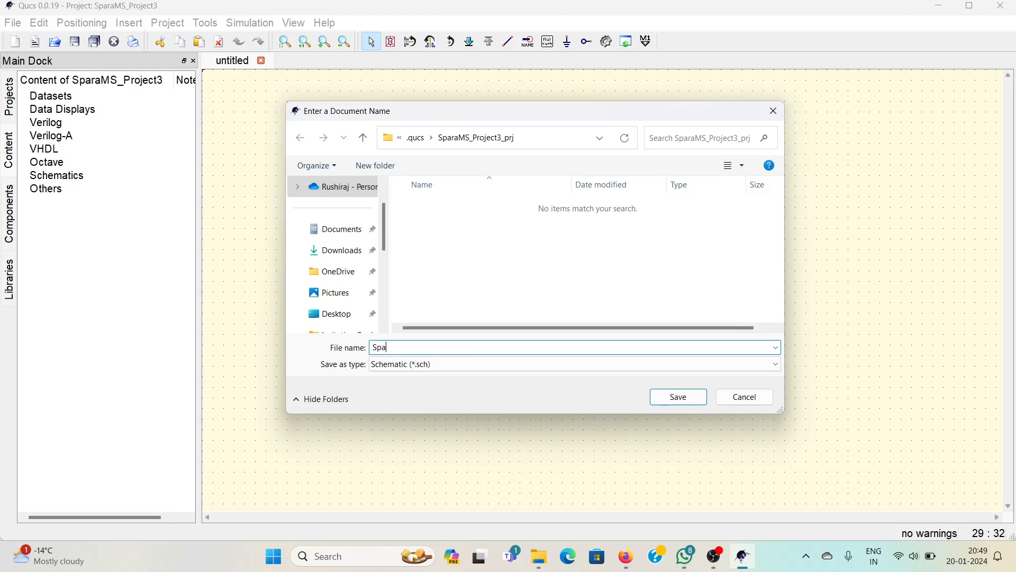
pyautogui.write('raMS_Project3')
pyautogui.press('Return')
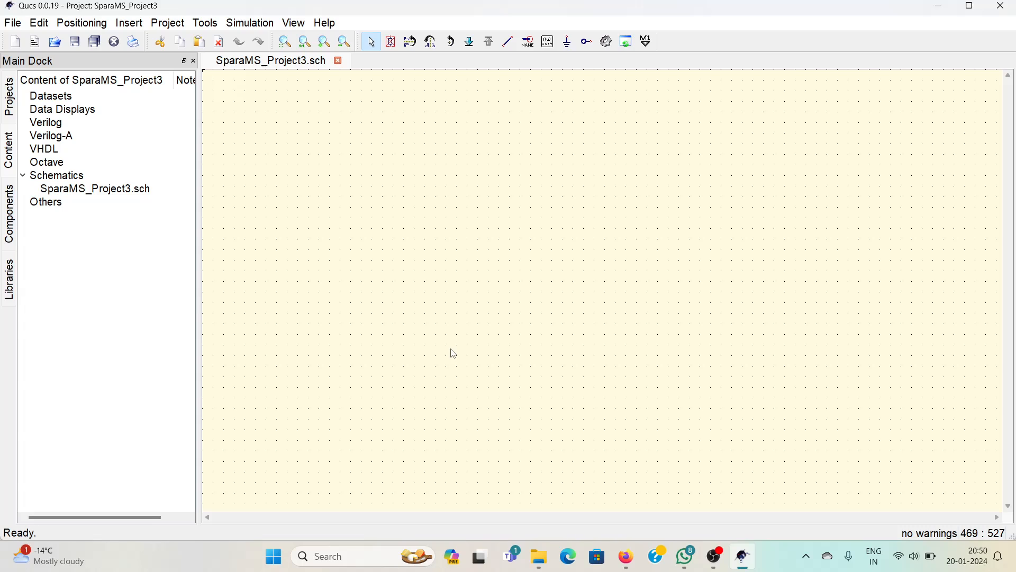
# - Place one microstrip line from the transmission-line components near the middle of the schematic
pyautogui.click(12, 212)
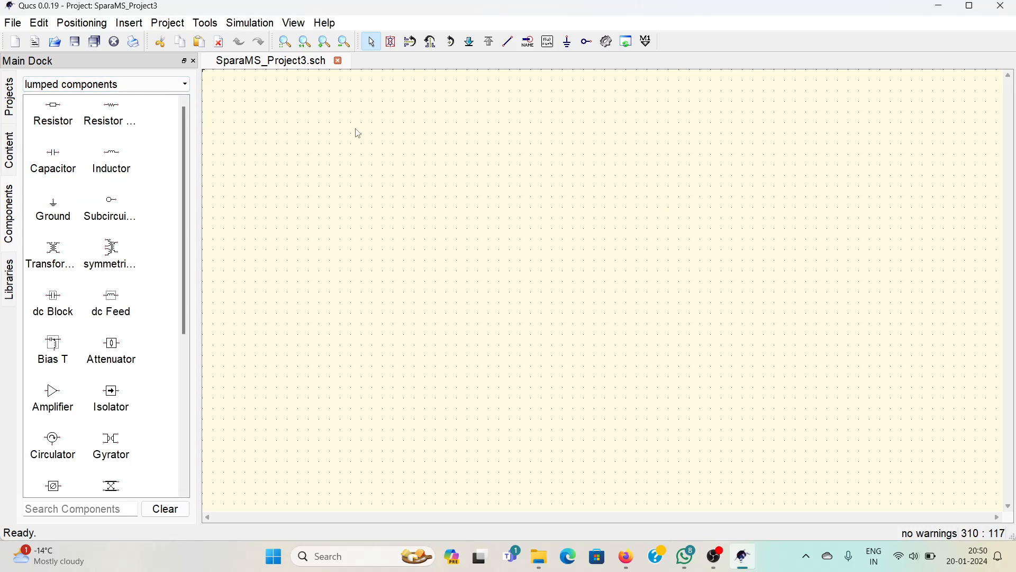
pyautogui.click(143, 83)
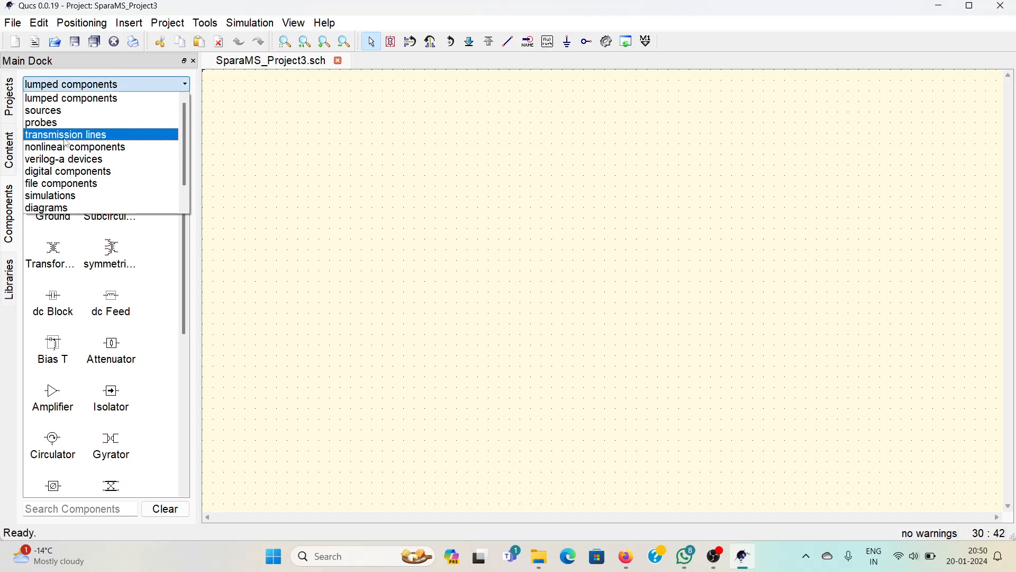
pyautogui.click(66, 139)
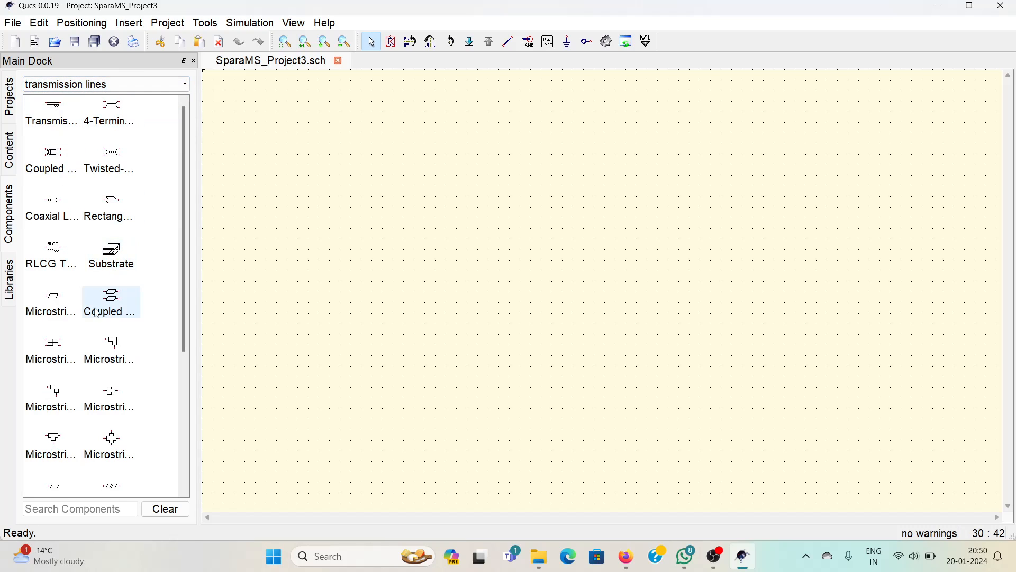
pyautogui.click(54, 302)
pyautogui.click(540, 224)
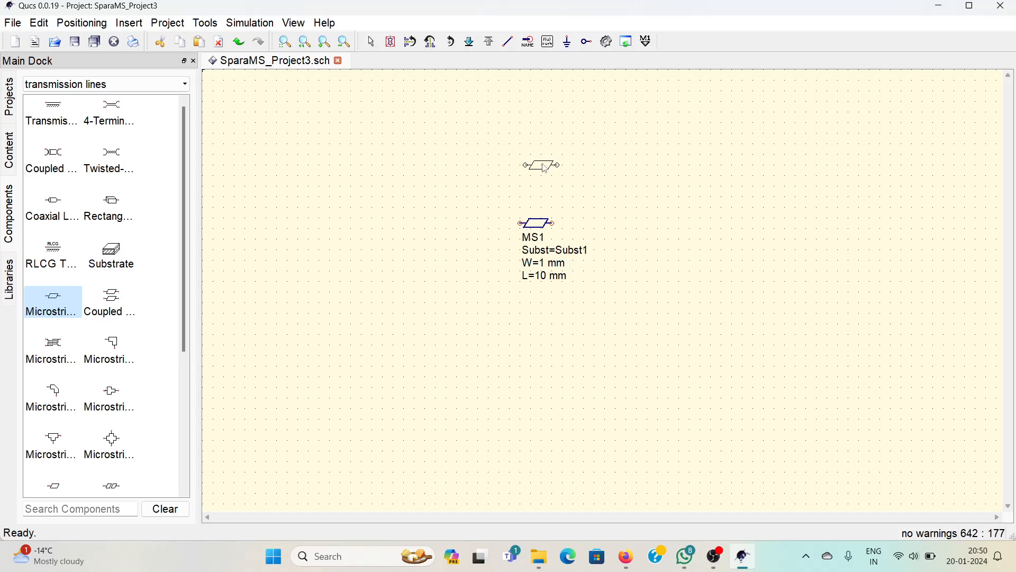
pyautogui.press('Escape')
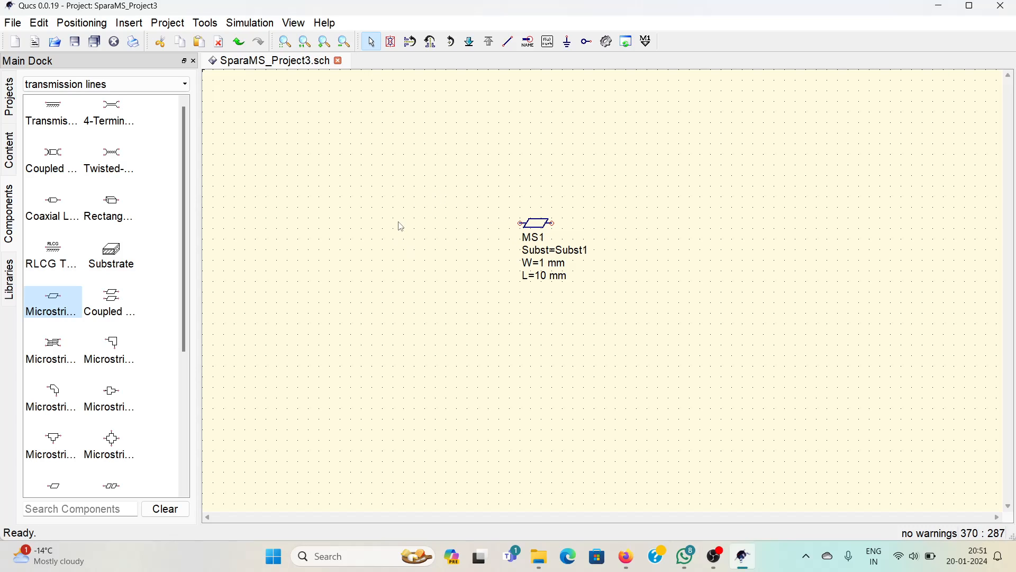
# - Place a substrate definition in the schematic, well to the left of the microstrip line
pyautogui.click(111, 253)
pyautogui.click(283, 193)
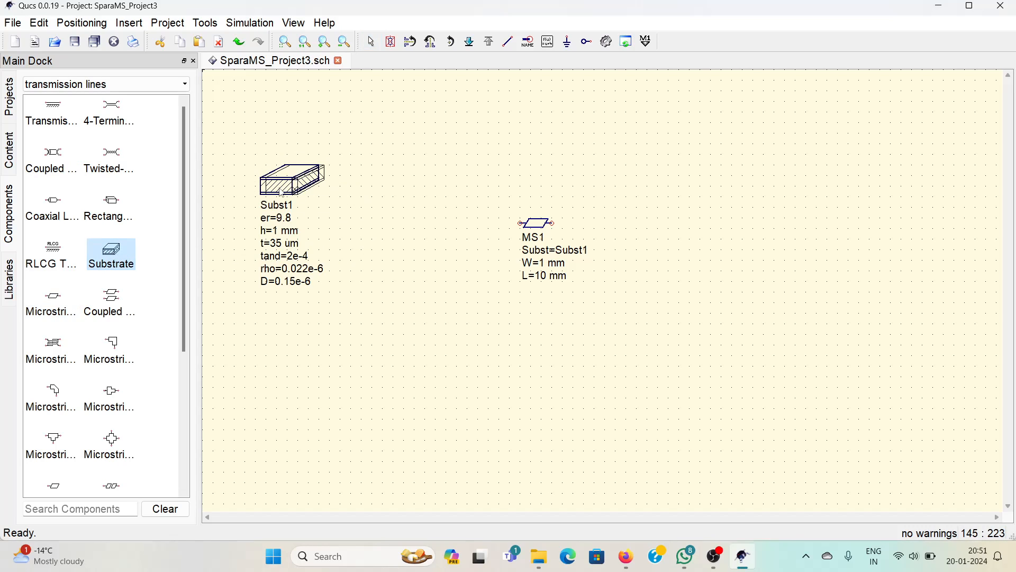
pyautogui.press('Escape')
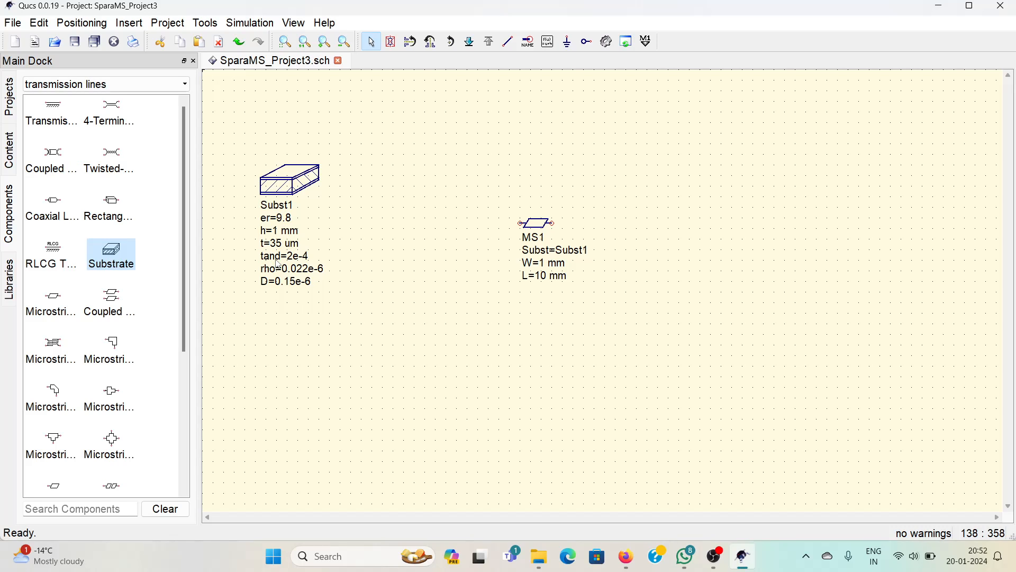
# - Set the substrate's relative permittivity (er) to 4.3 and apply it
pyautogui.doubleClick(290, 187)
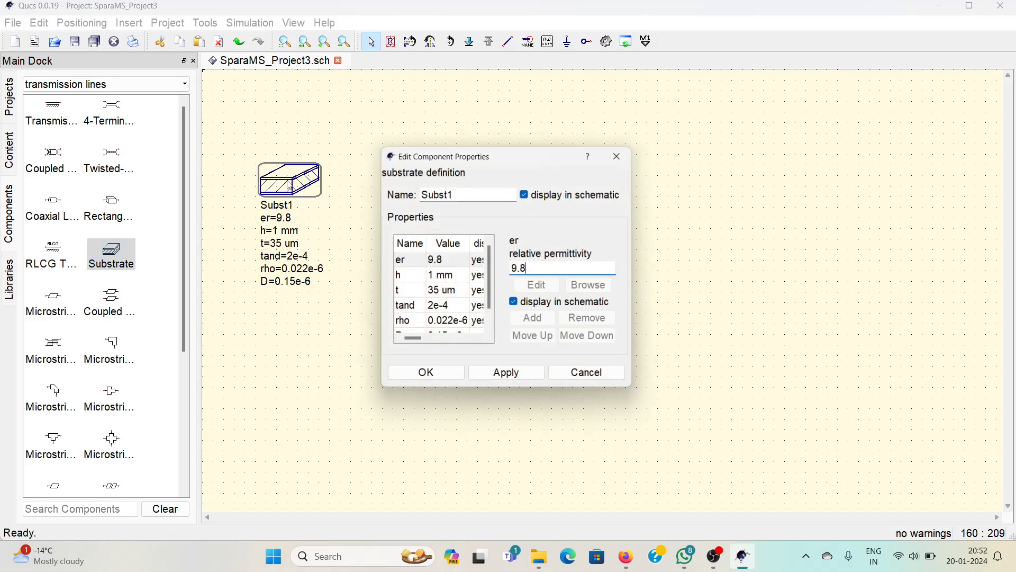
pyautogui.click(404, 266)
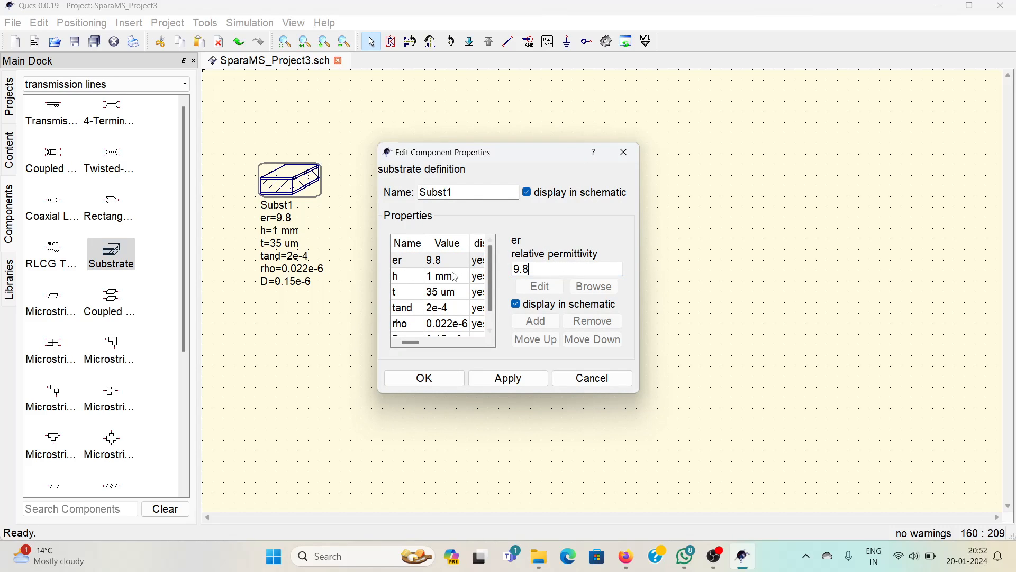
pyautogui.click(409, 275)
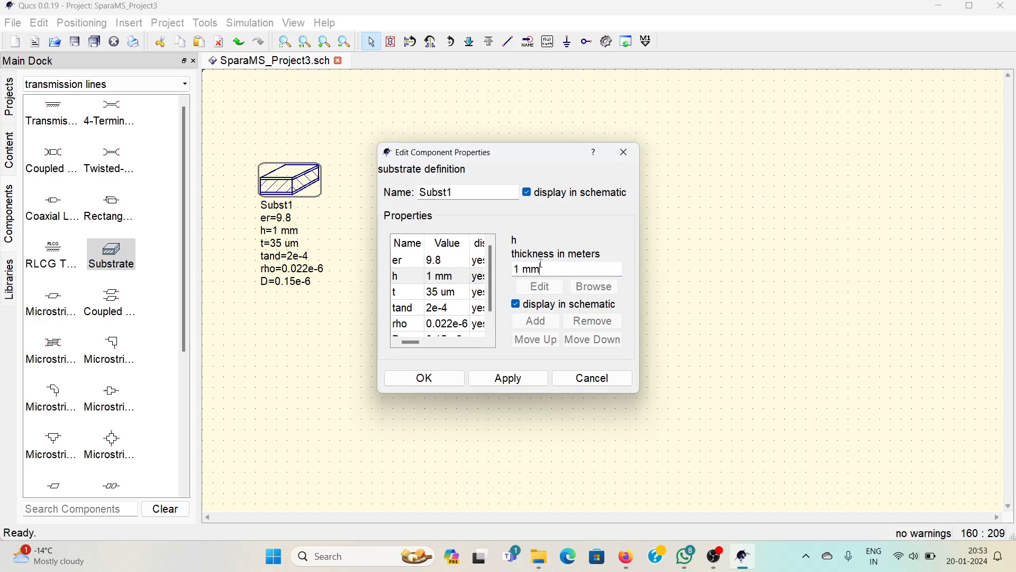
pyautogui.click(400, 294)
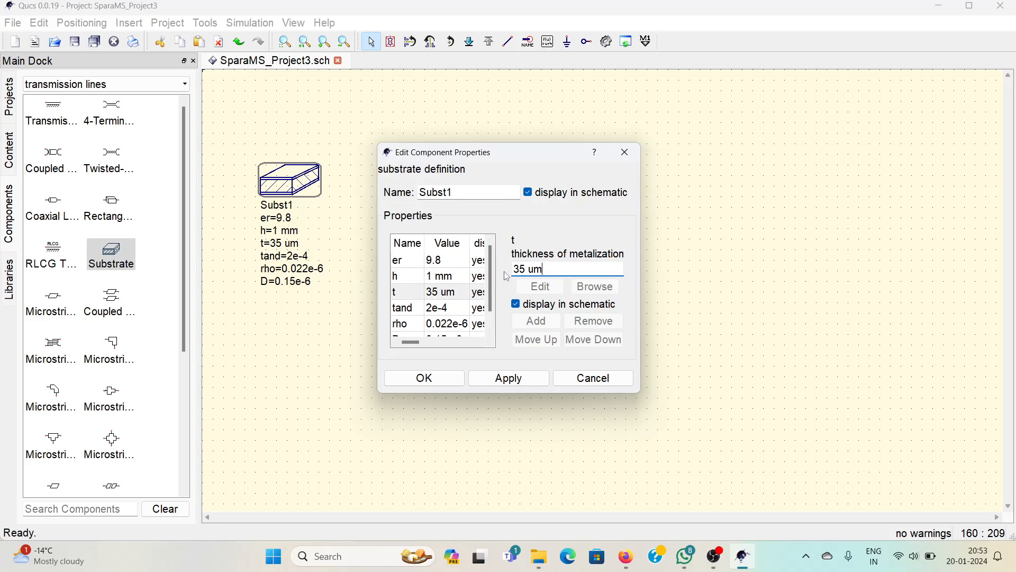
pyautogui.click(405, 311)
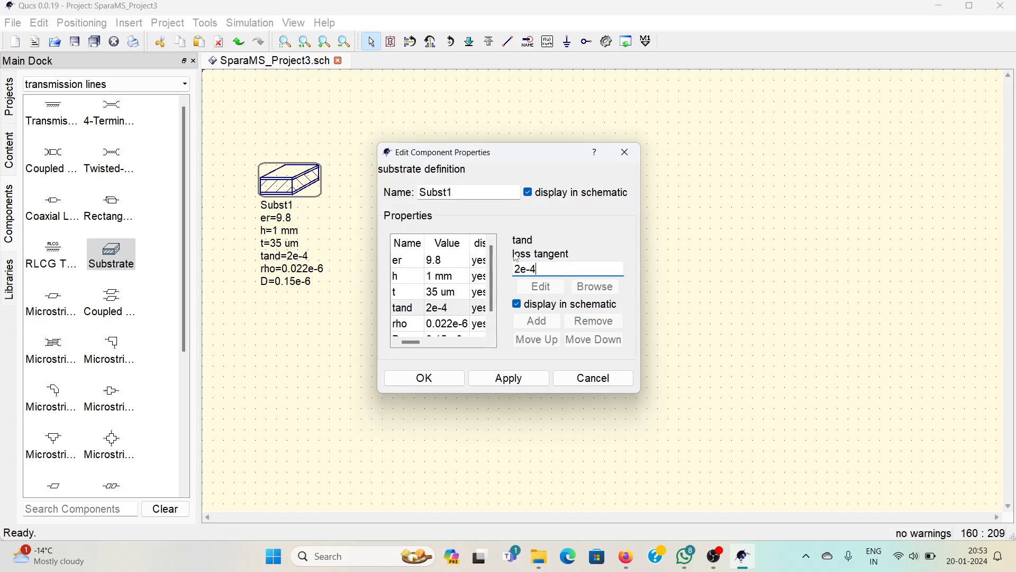
pyautogui.click(419, 312)
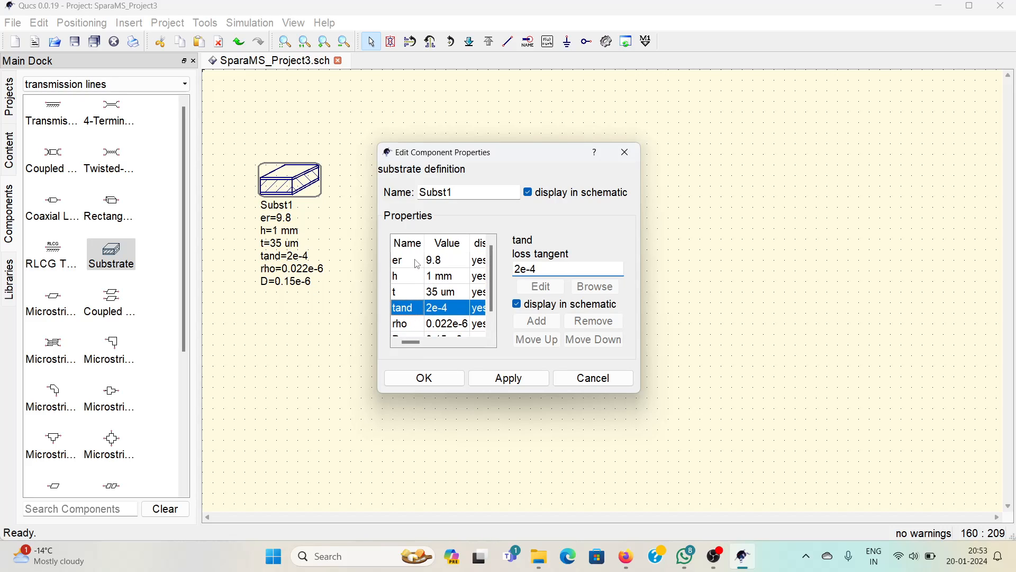
pyautogui.click(418, 264)
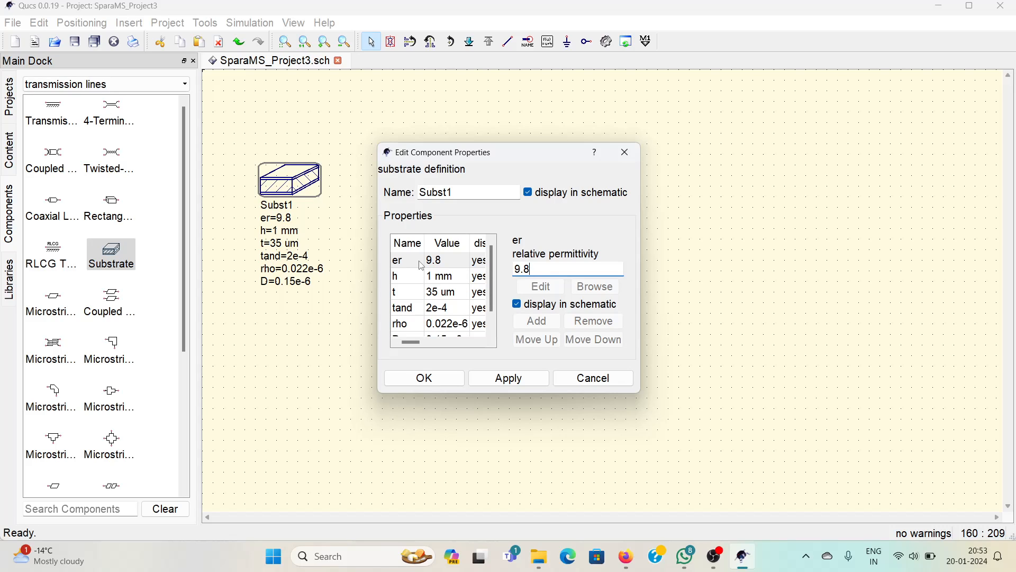
pyautogui.doubleClick(541, 271)
pyautogui.write('4.3')
pyautogui.click(518, 383)
# - Set the substrate's thickness h to 1.6 mm and apply it
pyautogui.click(458, 282)
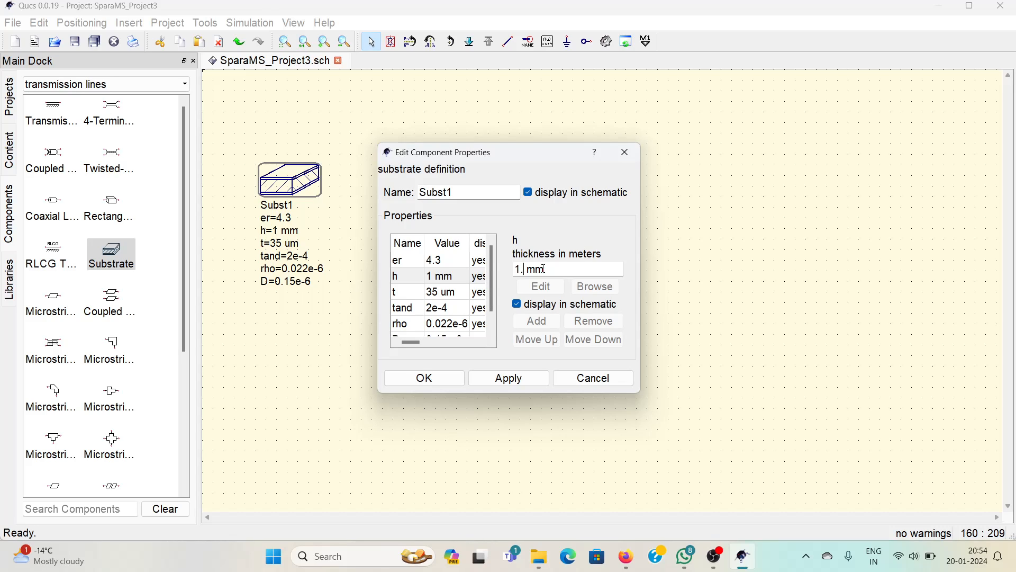
pyautogui.write('6')
pyautogui.click(526, 378)
# - Set the substrate's loss tangent (tand) to 0.025, apply it and close its properties
pyautogui.click(416, 298)
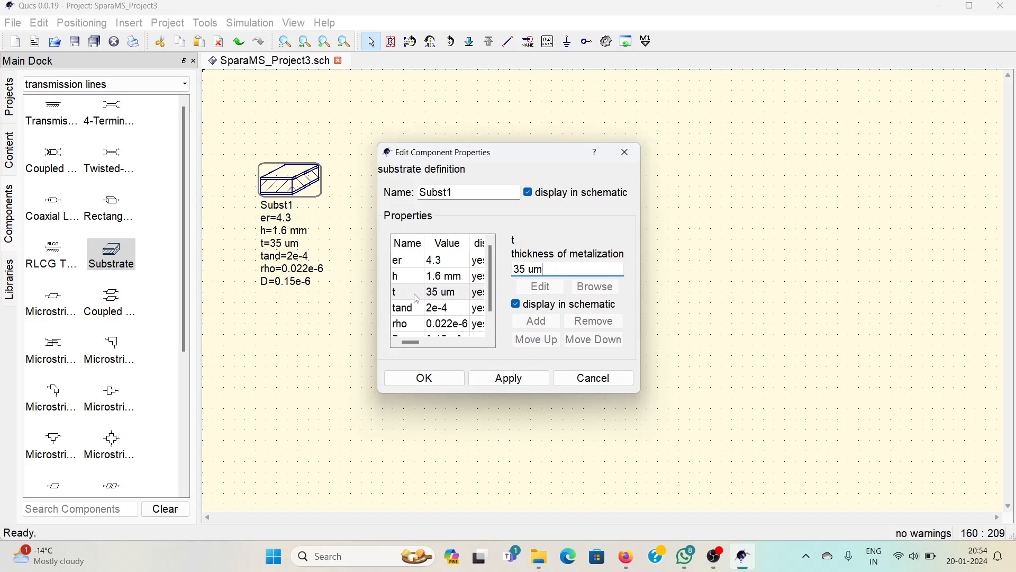
pyautogui.click(415, 309)
pyautogui.tripleClick(542, 268)
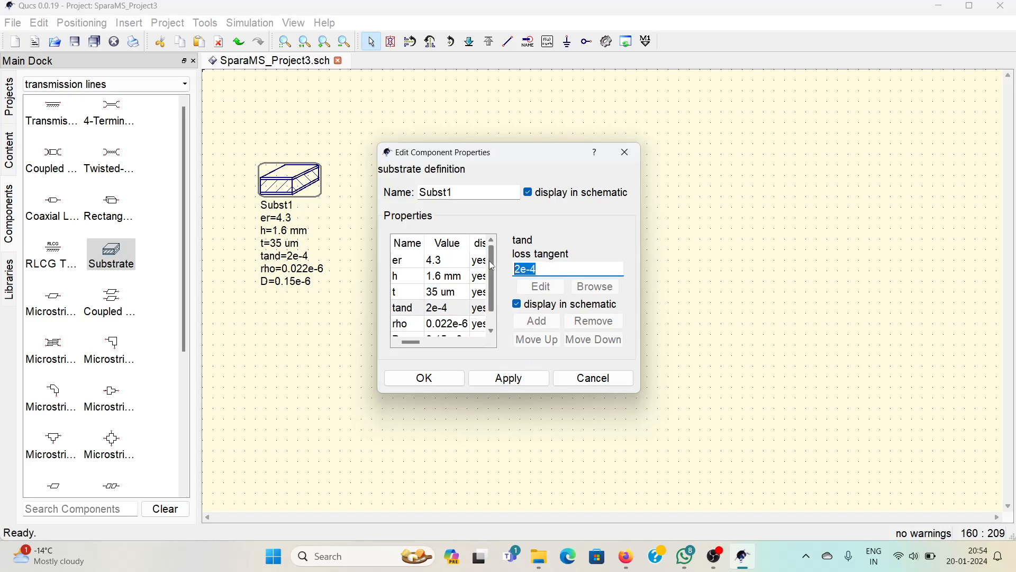
pyautogui.write('0.025')
pyautogui.click(509, 378)
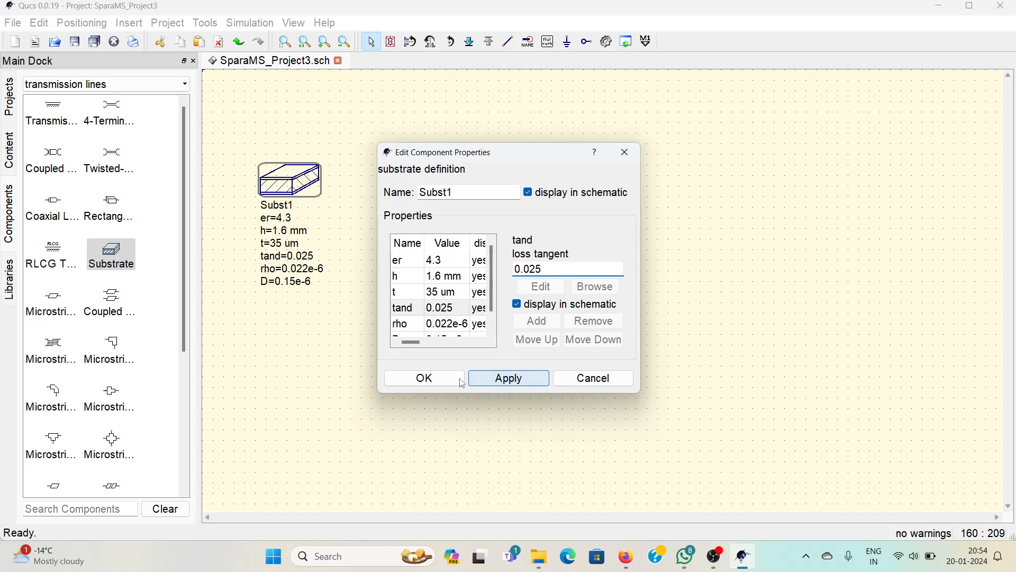
pyautogui.click(425, 378)
pyautogui.click(365, 225)
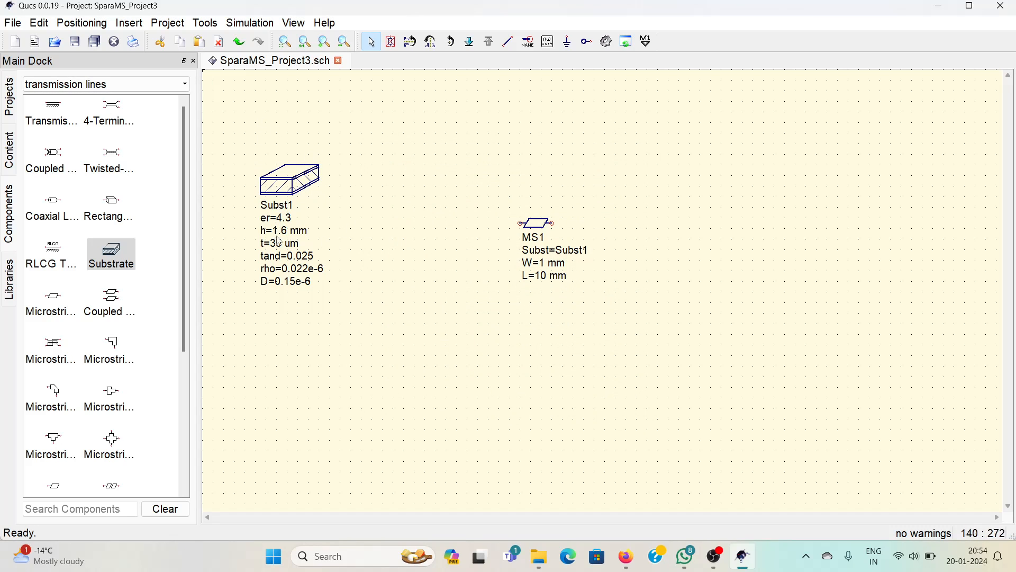
# - Rename the substrate definition as FR4, then apply the change and close its properties
pyautogui.doubleClick(298, 184)
pyautogui.doubleClick(435, 193)
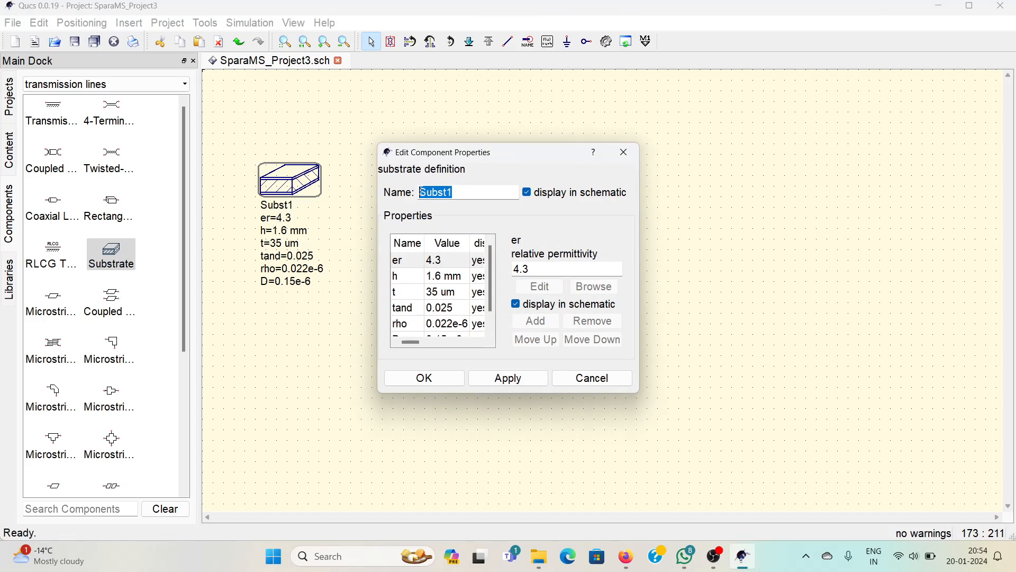
pyautogui.write('FR4')
pyautogui.click(508, 379)
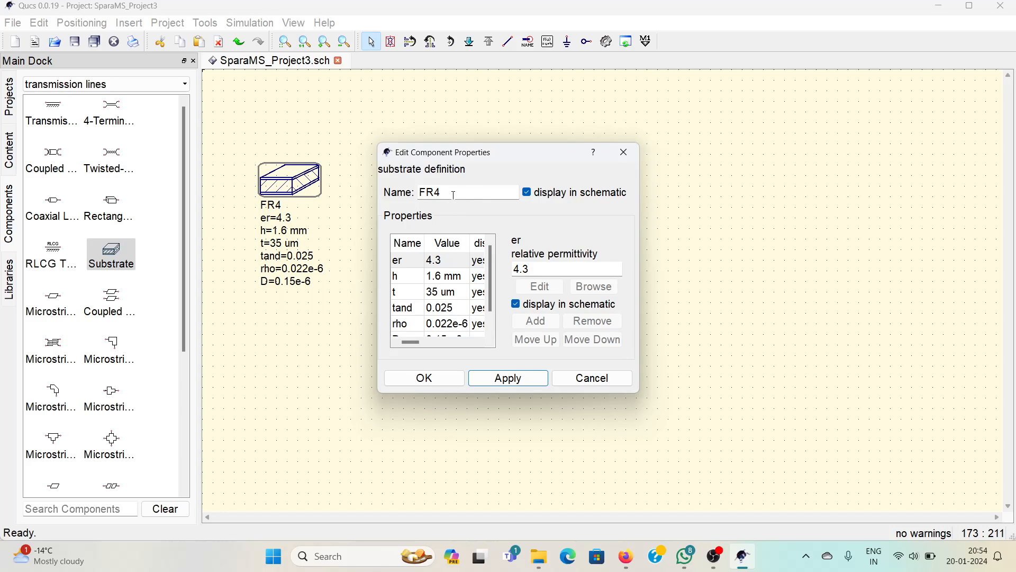
pyautogui.click(454, 195)
pyautogui.click(472, 377)
pyautogui.click(461, 379)
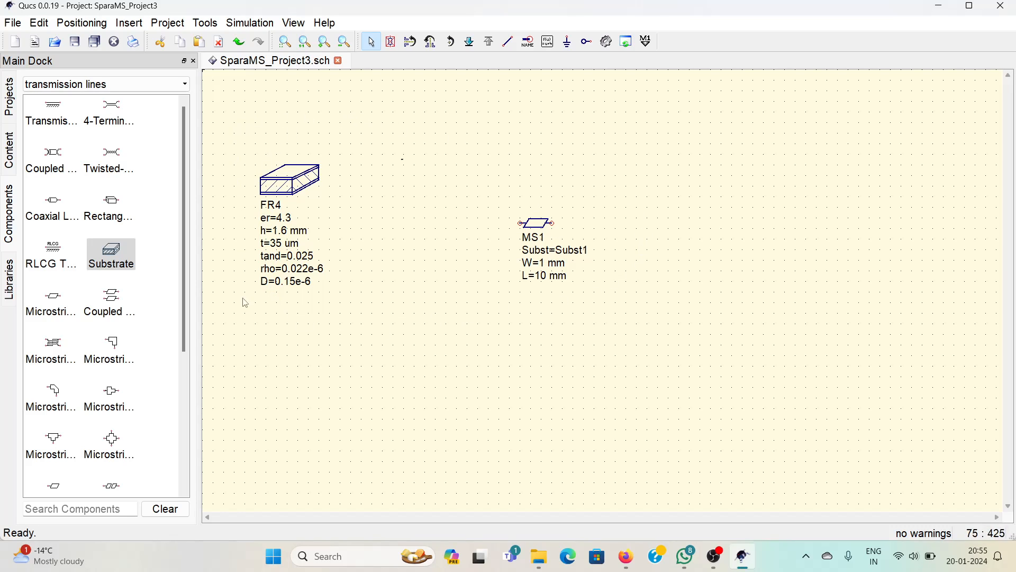
# - Assign the FR4 substrate definition to the microstrip line and accept its properties
pyautogui.click(538, 227)
pyautogui.doubleClick(537, 227)
pyautogui.click(413, 269)
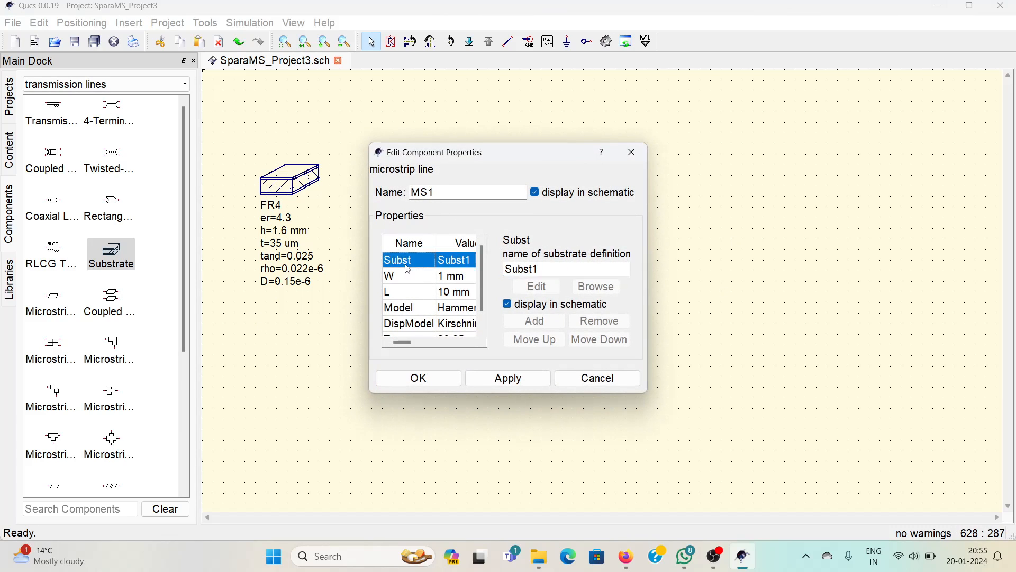
pyautogui.write('FR$')
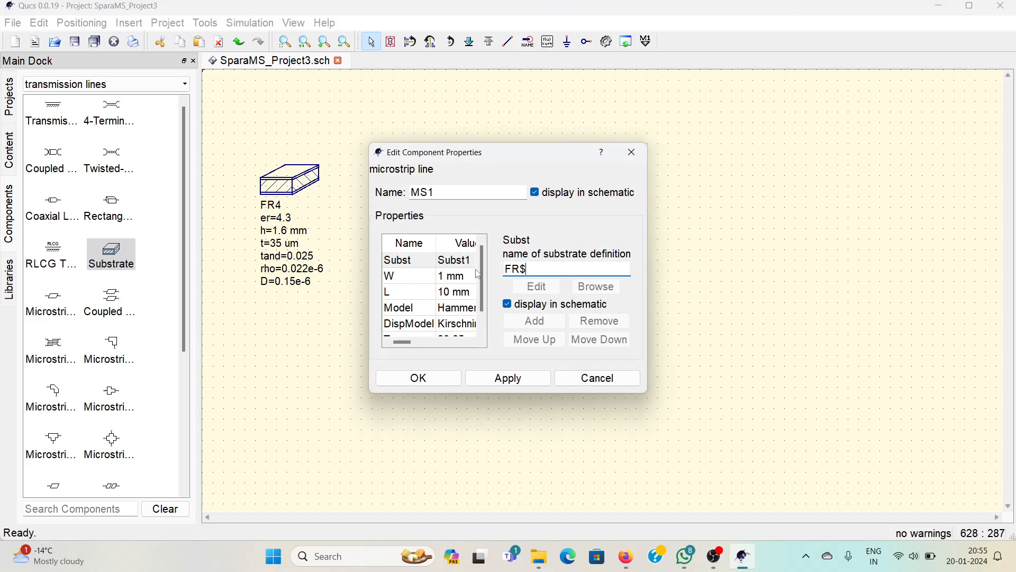
pyautogui.write('4')
pyautogui.press('Return')
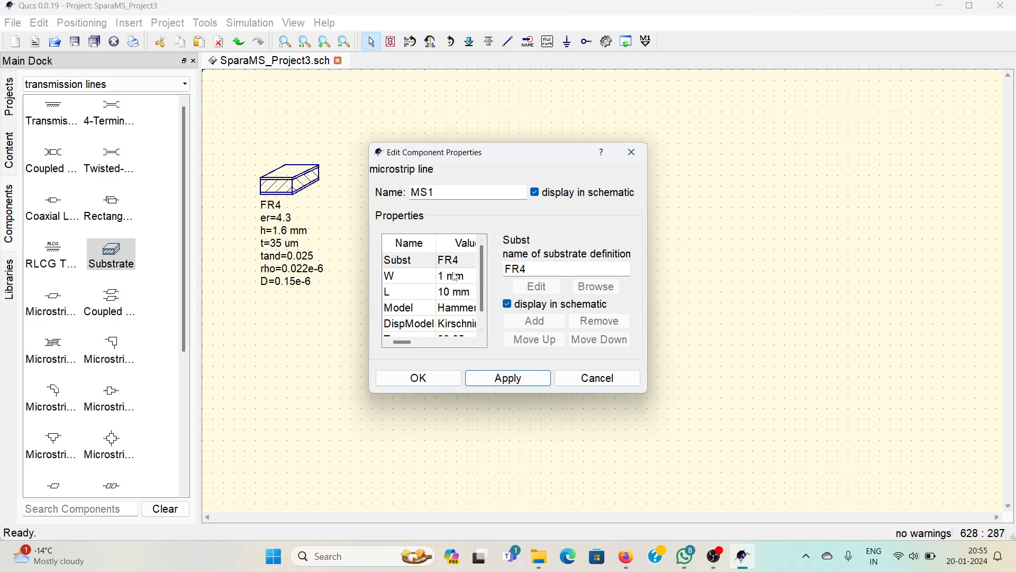
pyautogui.click(416, 284)
pyautogui.click(416, 298)
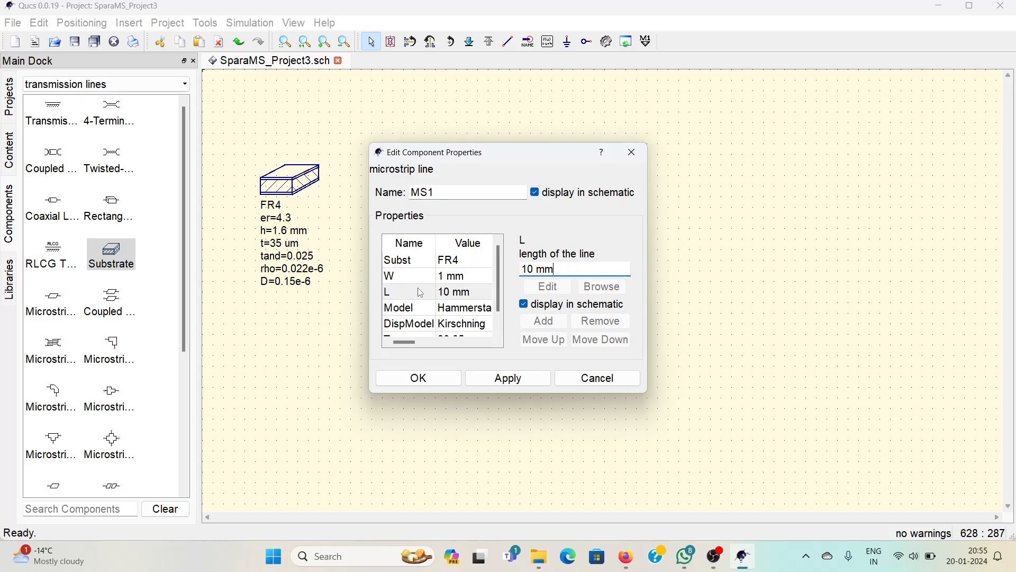
pyautogui.scroll(-1, 421, 294)
pyautogui.scroll(1, 435, 321)
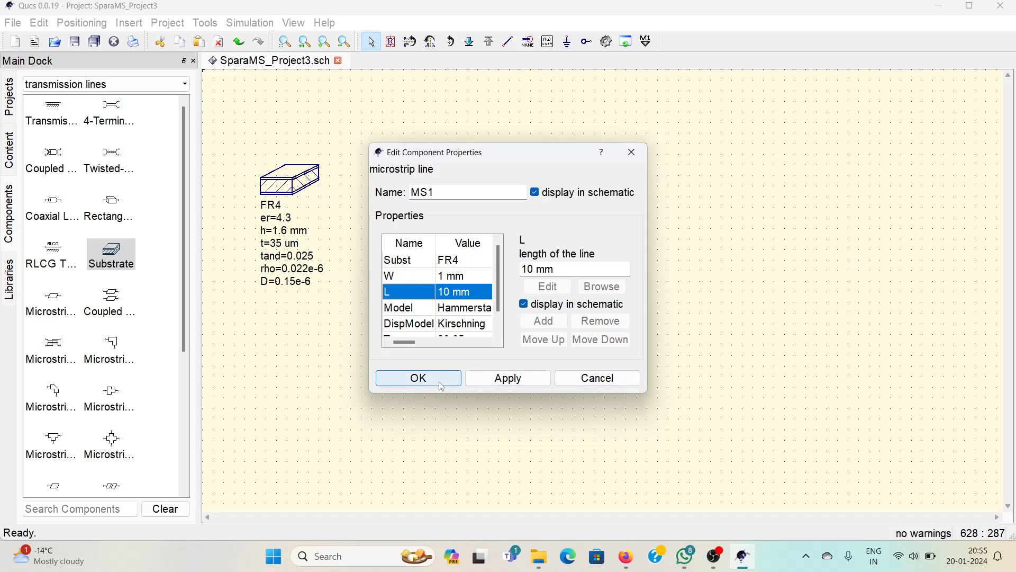
pyautogui.click(418, 378)
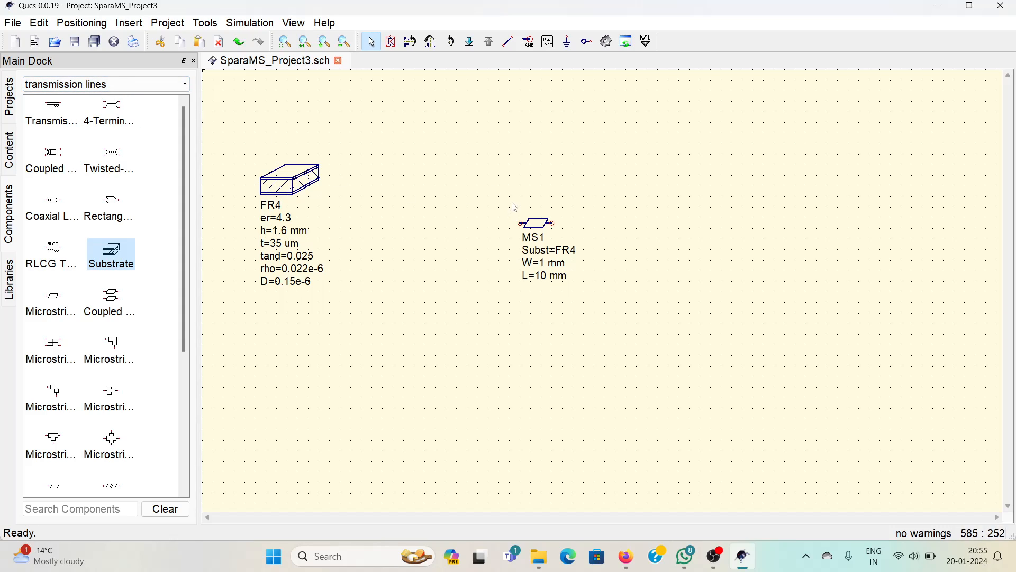
# - Place two power sources from the sources category, one on each side of the microstrip line
pyautogui.click(171, 89)
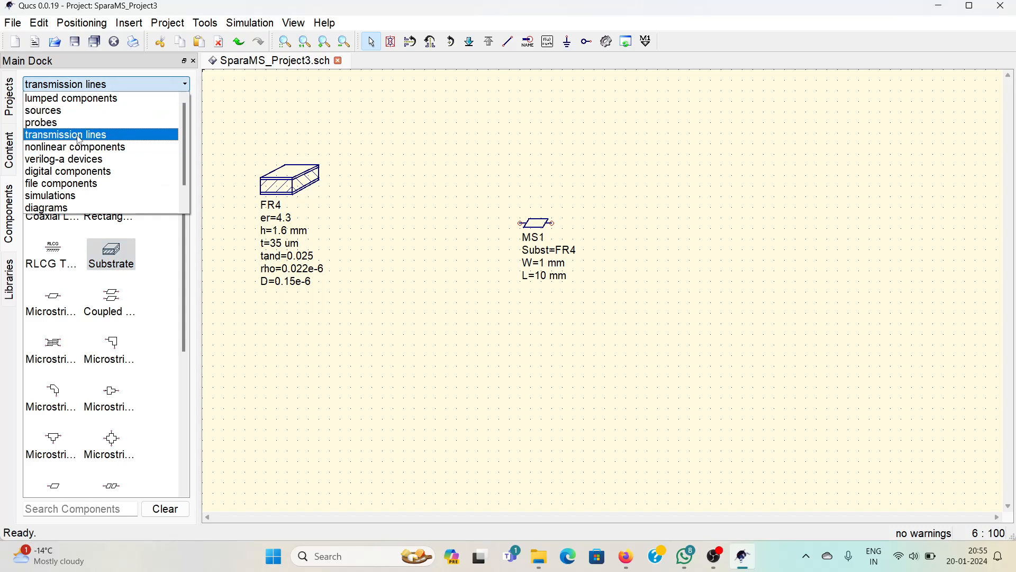
pyautogui.click(63, 111)
pyautogui.click(56, 214)
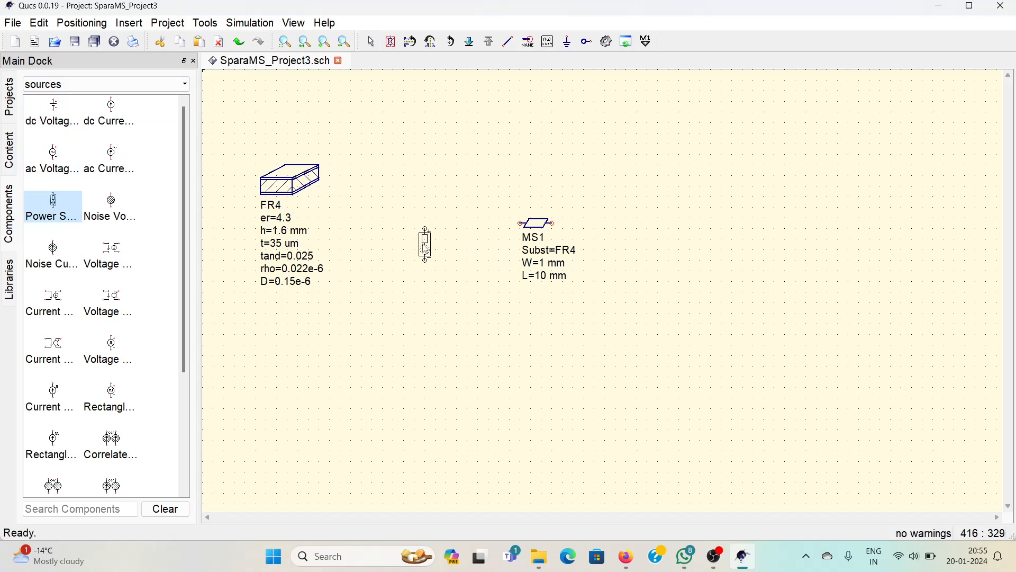
pyautogui.click(425, 246)
pyautogui.click(665, 247)
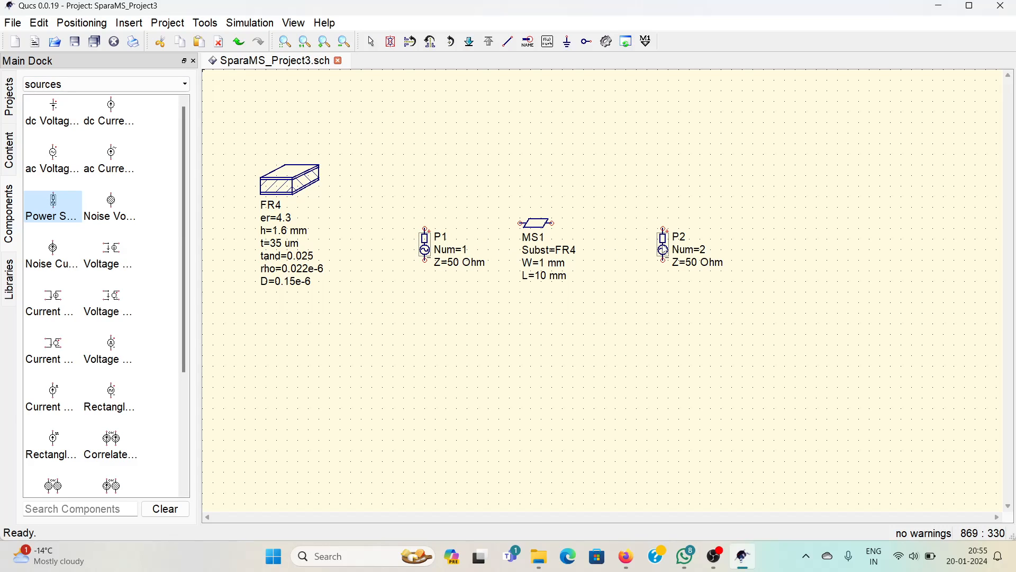
pyautogui.press('Escape')
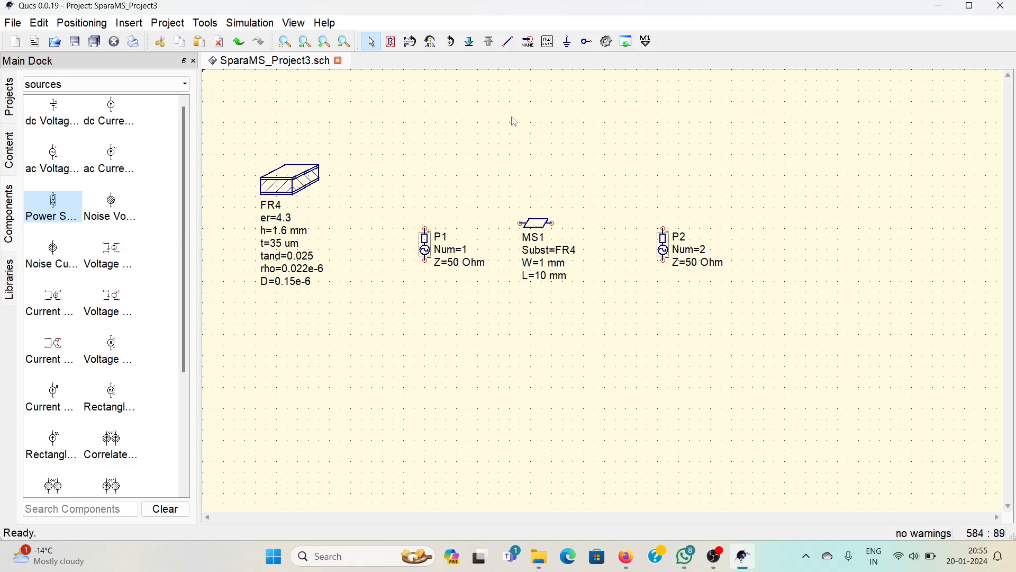
# - Wire source P1 to the microstrip line's input and the line's output to source P2
pyautogui.hotkey('ctrl', 'e')
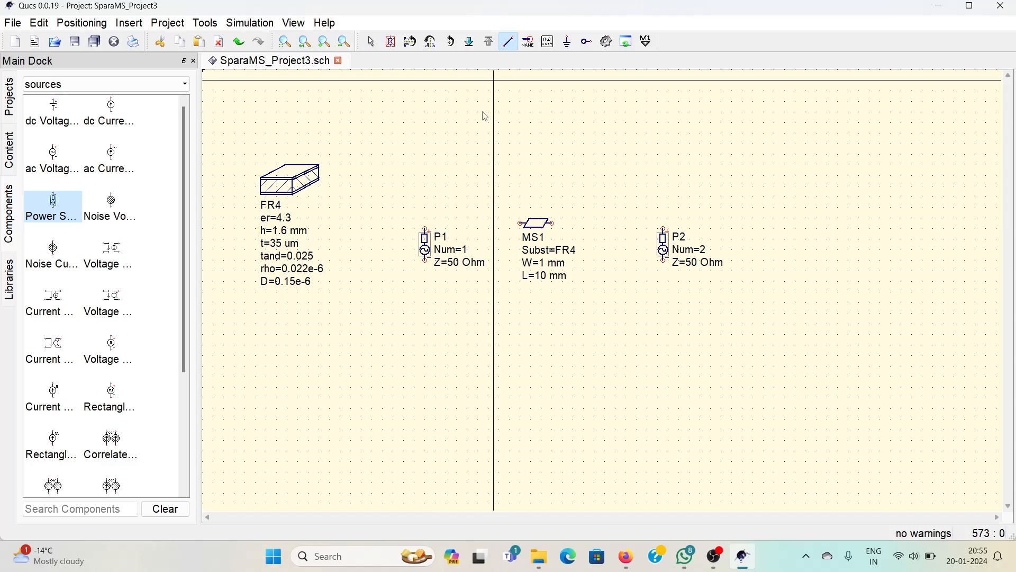
pyautogui.click(425, 223)
pyautogui.click(521, 223)
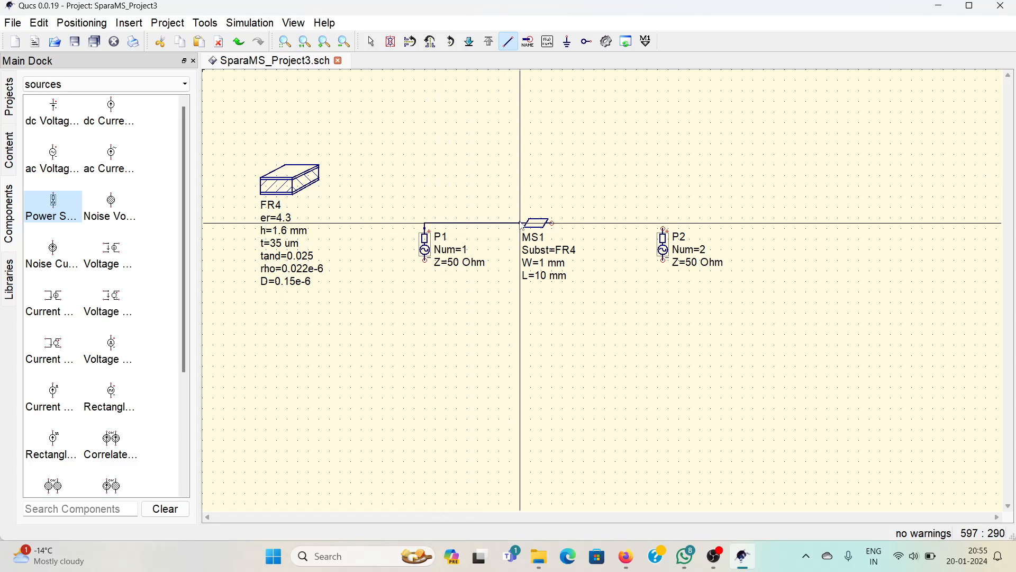
pyautogui.click(552, 223)
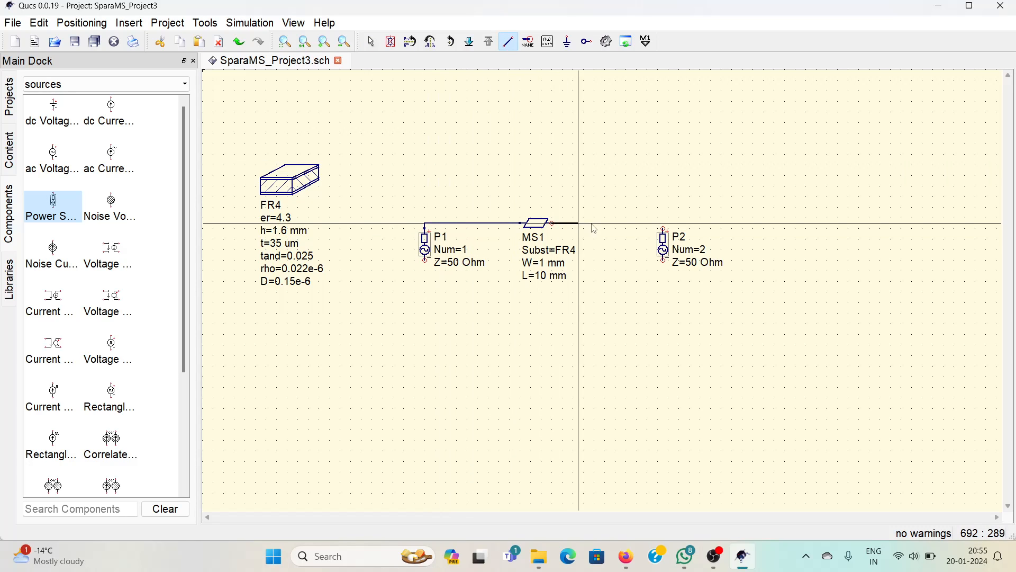
pyautogui.click(663, 222)
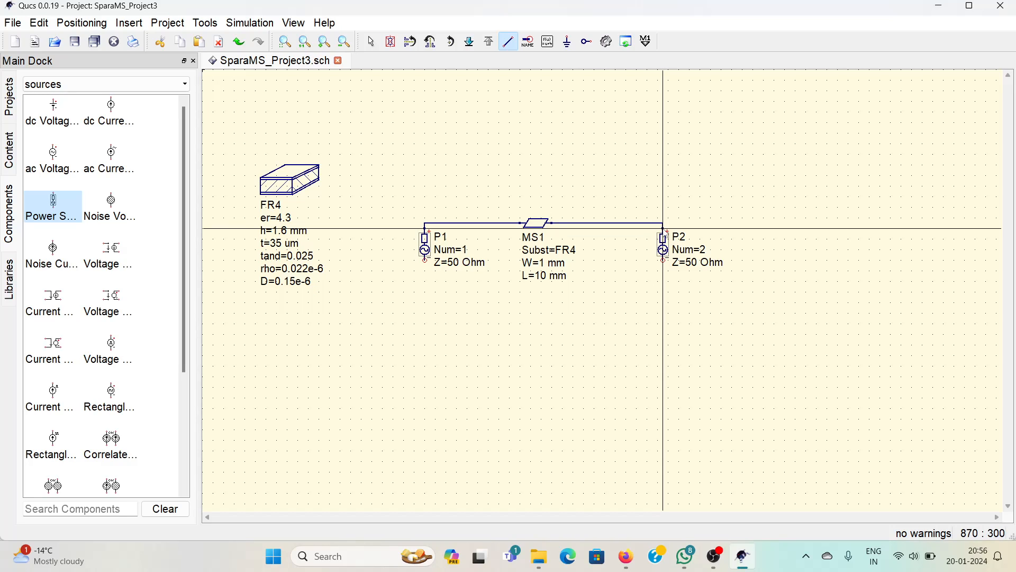
pyautogui.press('Escape')
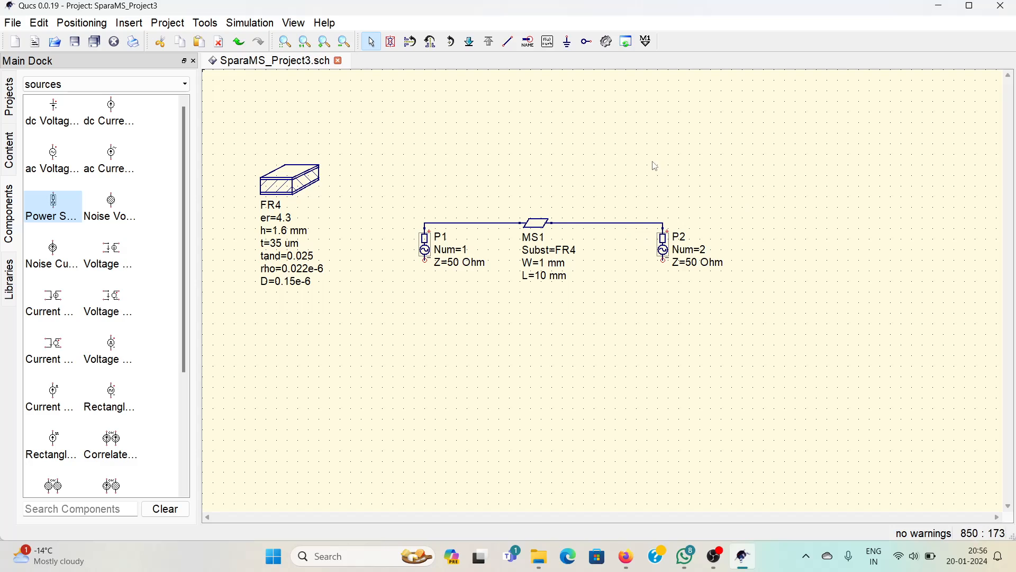
# - Add a ground to the lower terminal of each of the two power sources
pyautogui.click(567, 41)
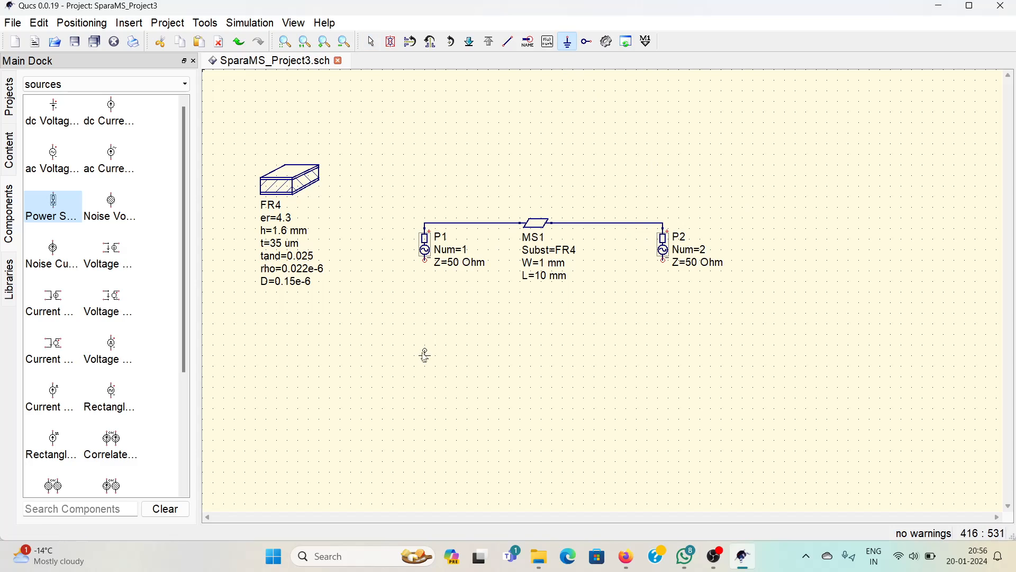
pyautogui.click(426, 266)
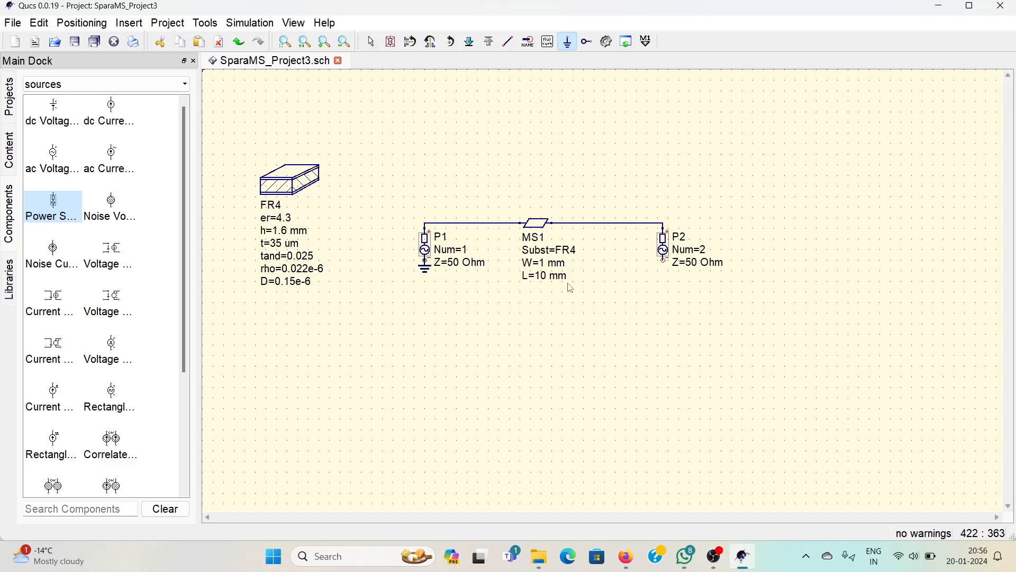
pyautogui.click(660, 269)
pyautogui.press('Escape')
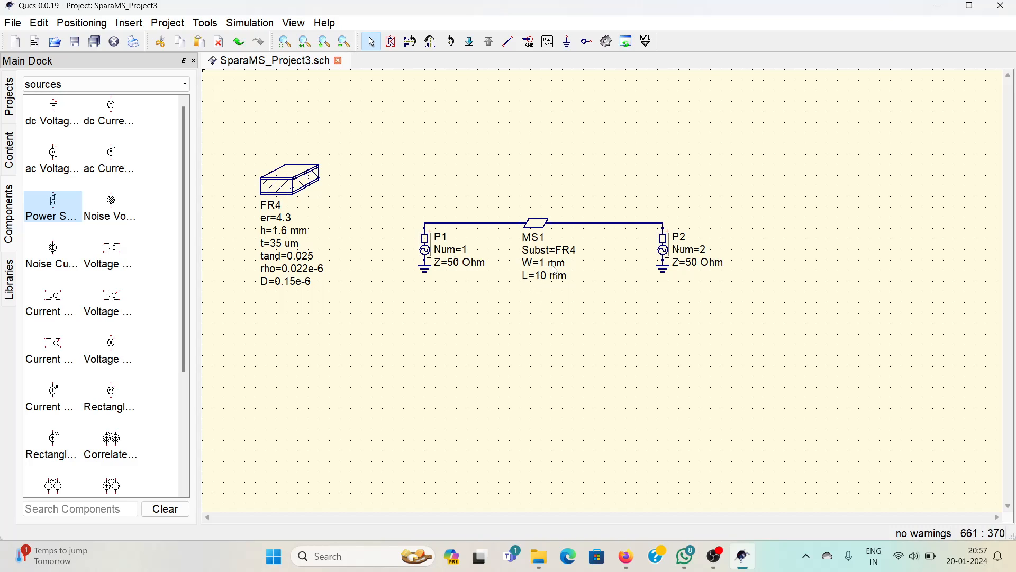
# - Place a generic transmission line below the microstrip line and delete it again
pyautogui.click(106, 84)
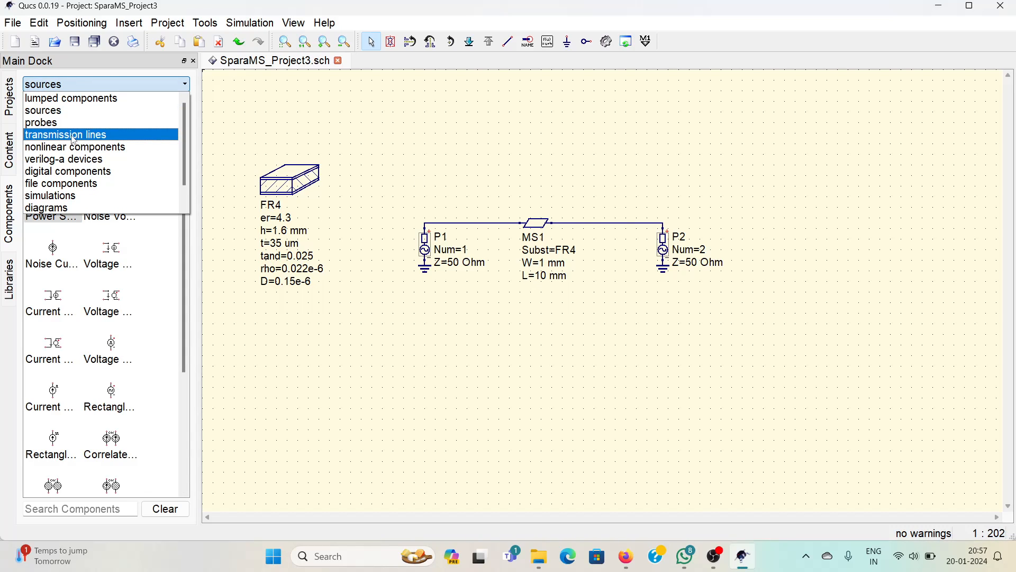
pyautogui.click(74, 135)
pyautogui.click(50, 116)
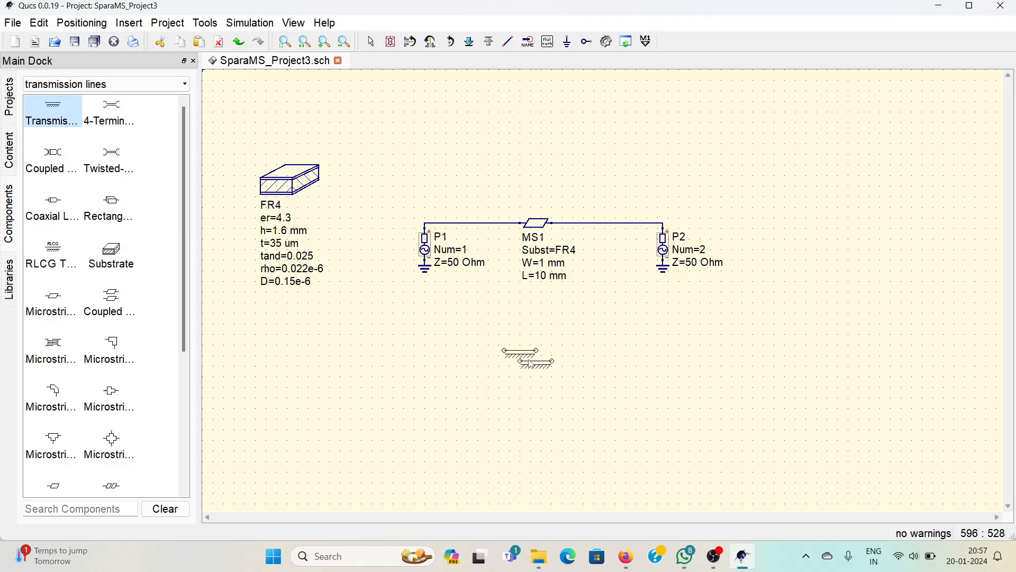
pyautogui.click(541, 316)
pyautogui.press('Escape')
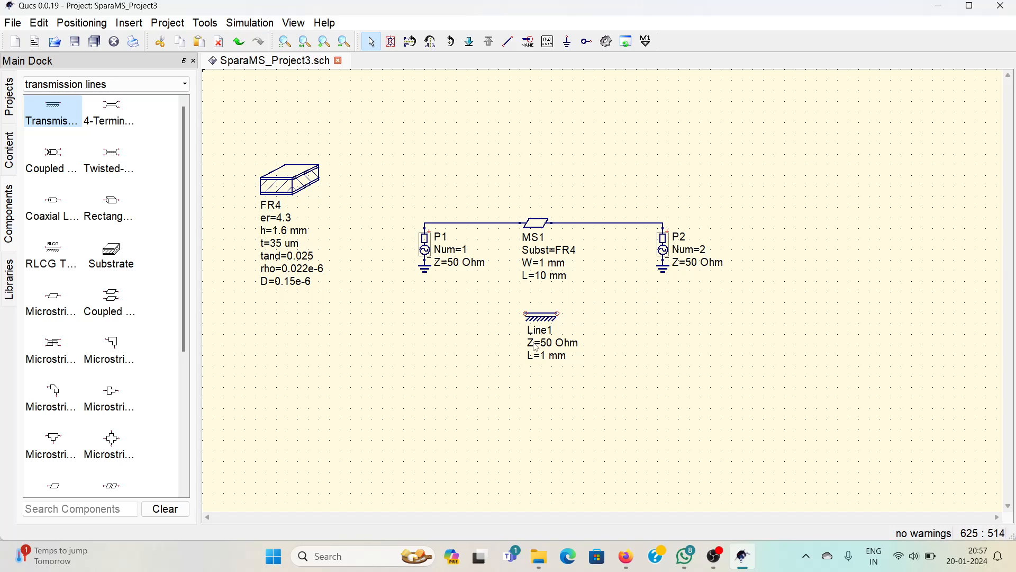
pyautogui.click(539, 321)
pyautogui.press('Delete')
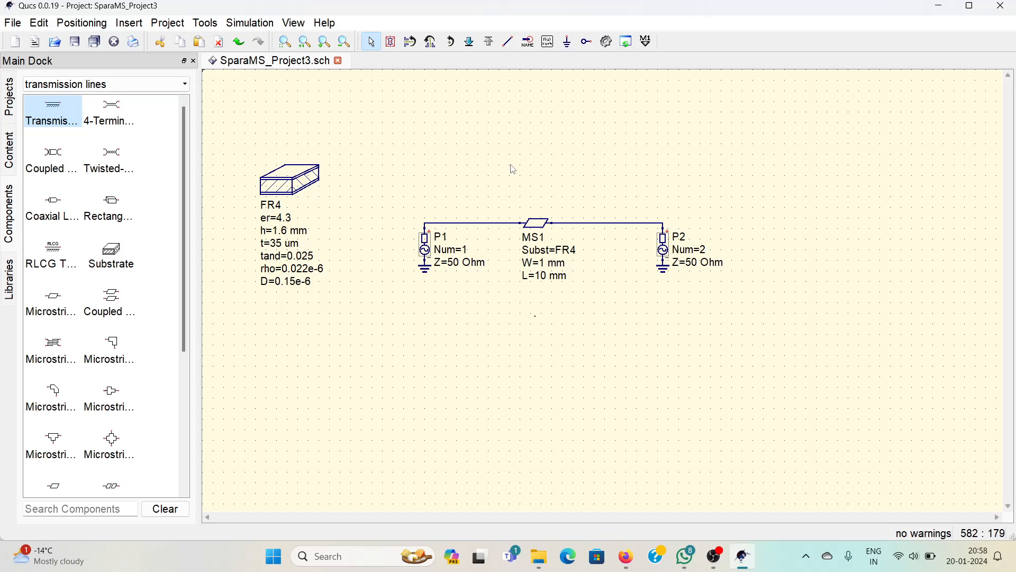
# - Open the line calculation tool and choose Microstrip Line as the transmission line type
pyautogui.click(206, 23)
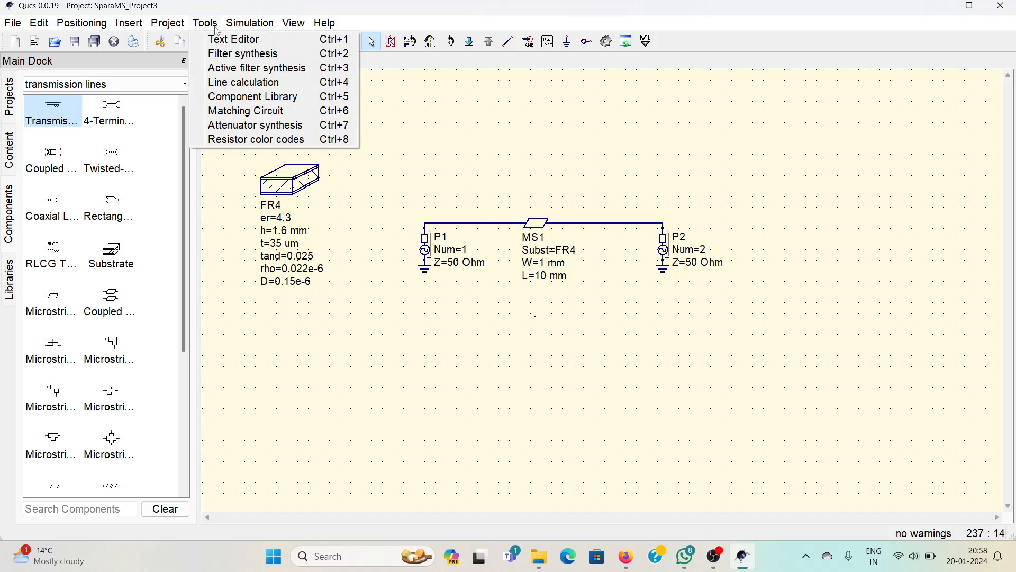
pyautogui.click(244, 82)
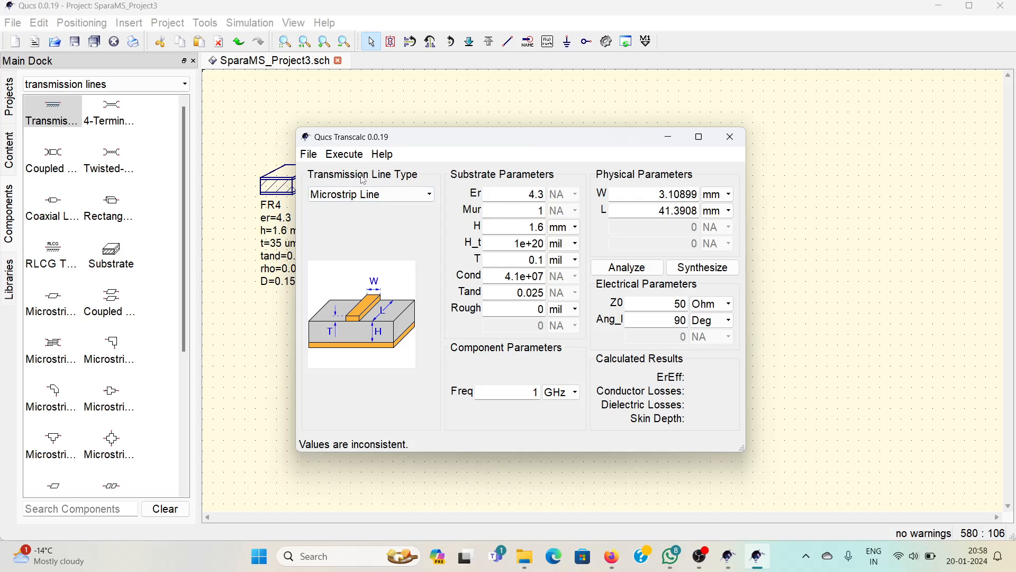
pyautogui.click(366, 195)
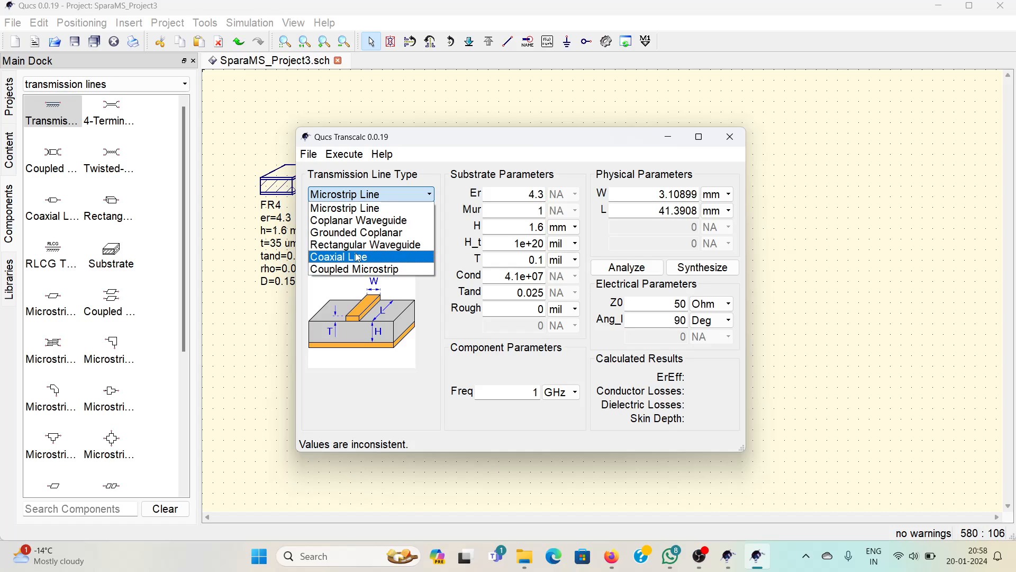
pyautogui.click(360, 209)
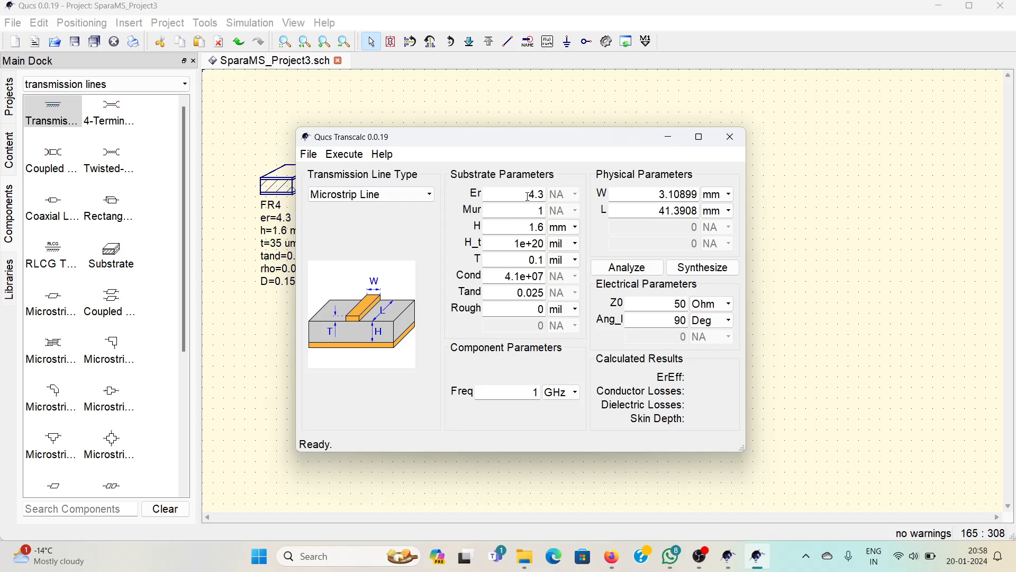
pyautogui.click(491, 209)
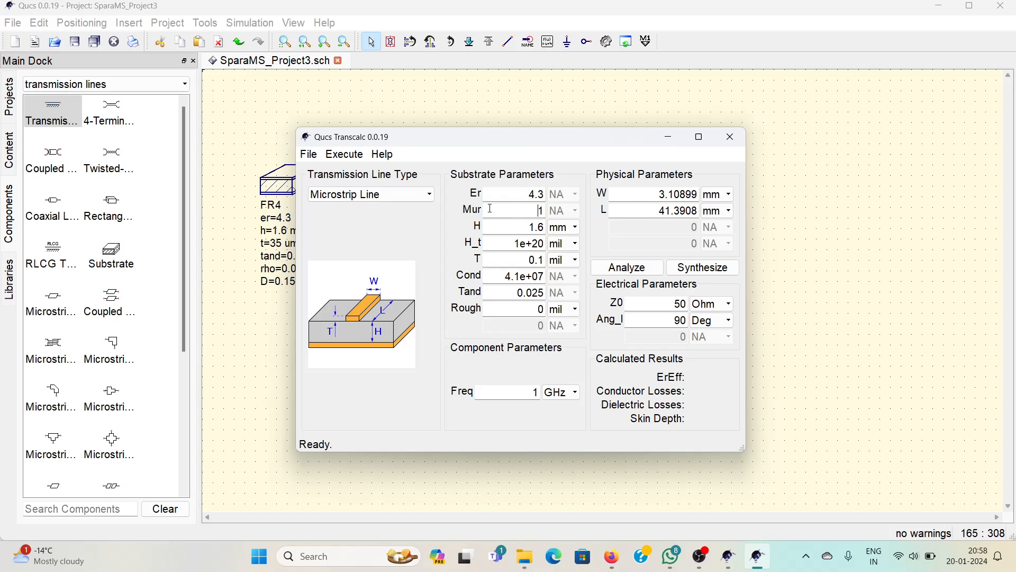
pyautogui.click(521, 210)
pyautogui.click(523, 190)
# - Set the calculator's H_t substrate parameter to 1.6 mm
pyautogui.click(569, 245)
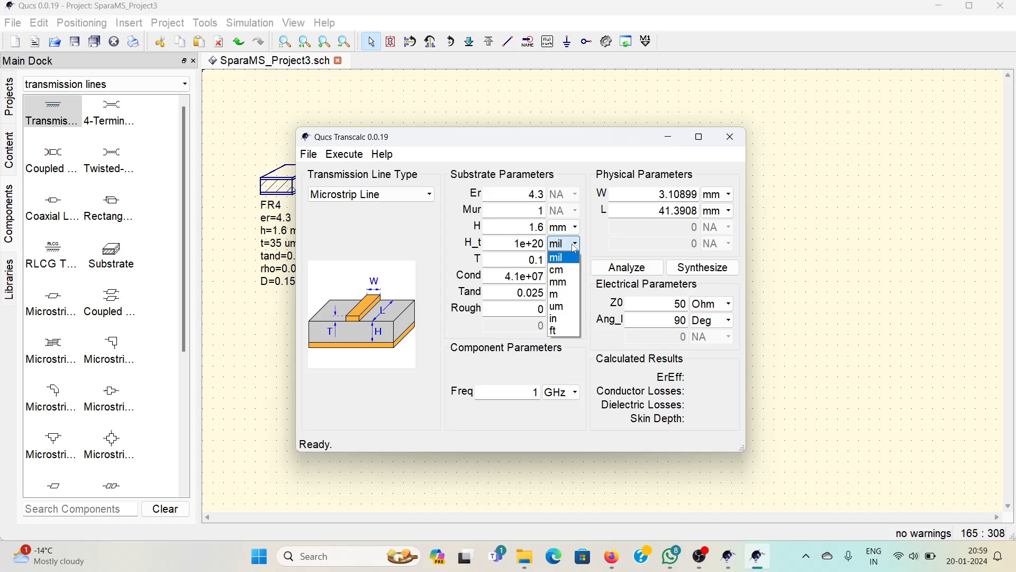
pyautogui.click(568, 283)
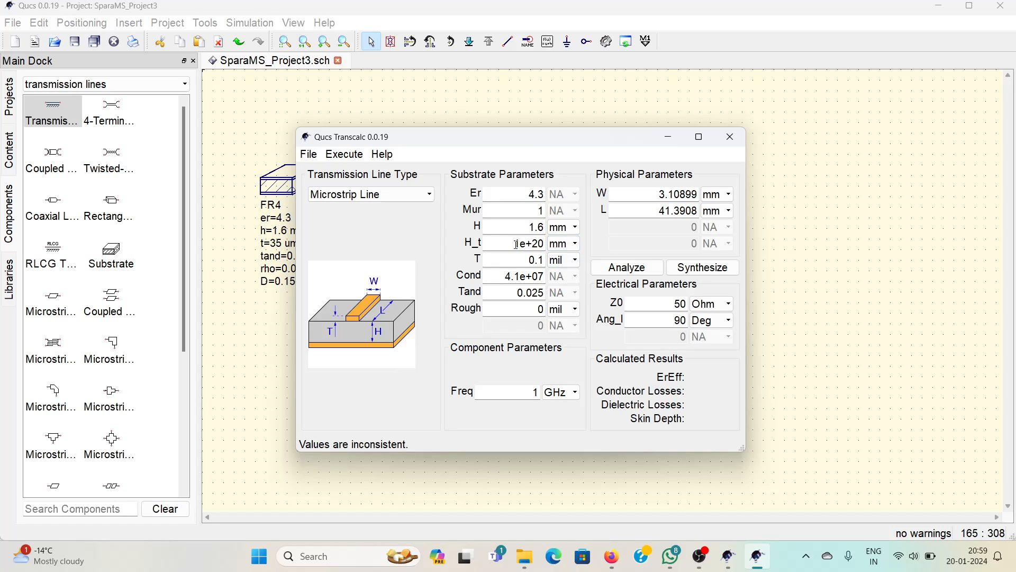
pyautogui.moveTo(517, 245); pyautogui.dragTo(546, 244)
pyautogui.write('1.6')
# - Set the line width W to 2.5 mm and analyze the electrical parameters
pyautogui.moveTo(659, 212); pyautogui.dragTo(697, 213)
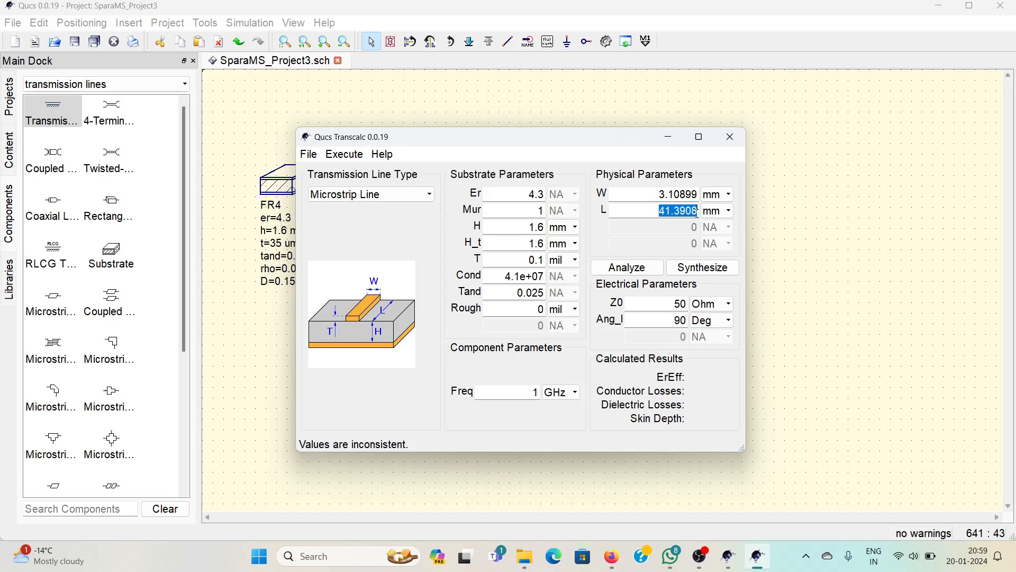
pyautogui.click(656, 211)
pyautogui.moveTo(660, 194); pyautogui.dragTo(696, 194)
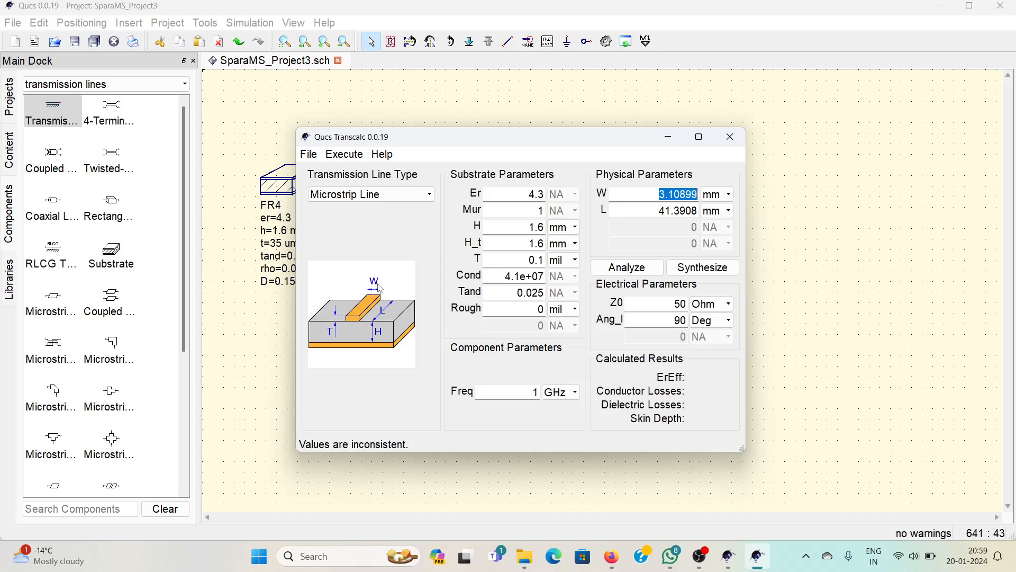
pyautogui.click(659, 195)
pyautogui.moveTo(663, 195)
pyautogui.mouseDown()
pyautogui.moveTo(695, 195)
pyautogui.moveTo(659, 194)
pyautogui.mouseUp()
pyautogui.write('2.5')
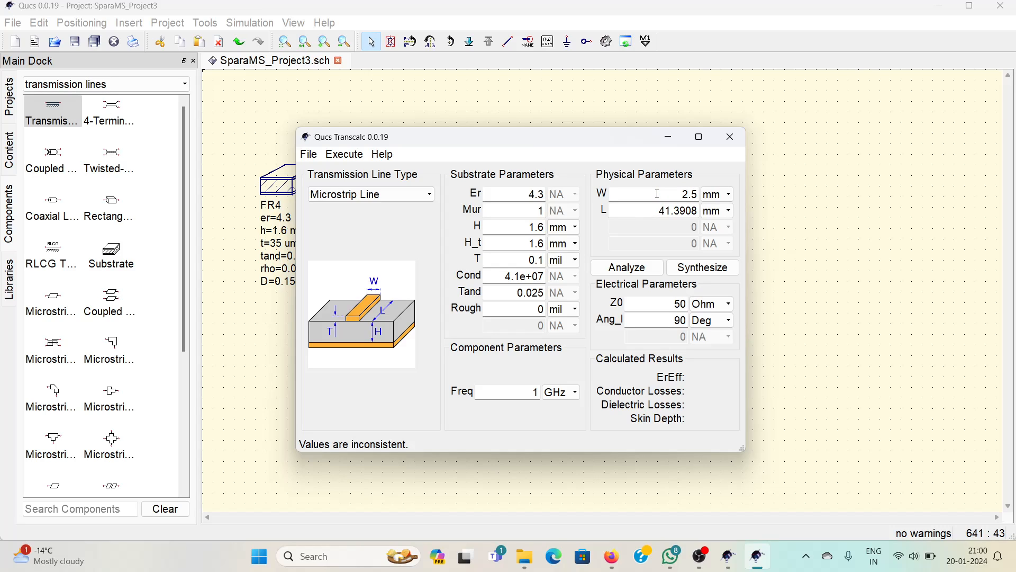
pyautogui.click(657, 194)
pyautogui.click(648, 268)
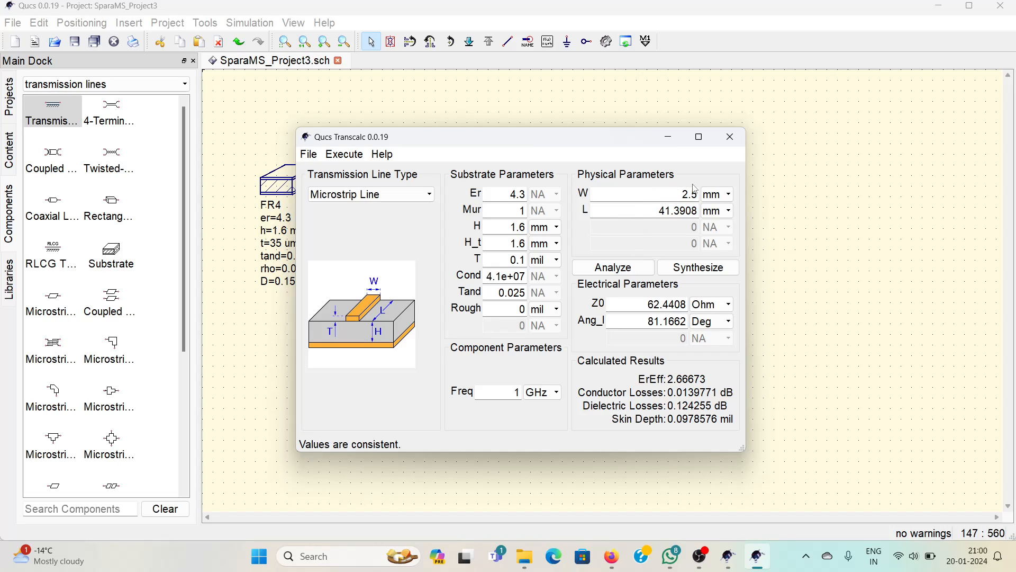
# - Set the characteristic impedance Z0 to 50 Ohm and synthesize the line's physical dimensions
pyautogui.doubleClick(646, 306)
pyautogui.write('50')
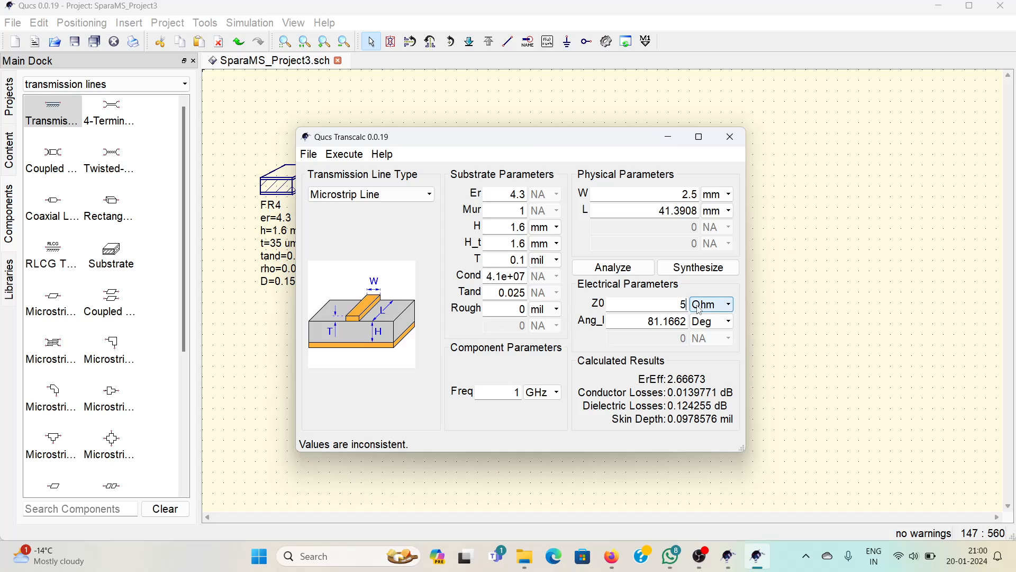
pyautogui.click(702, 278)
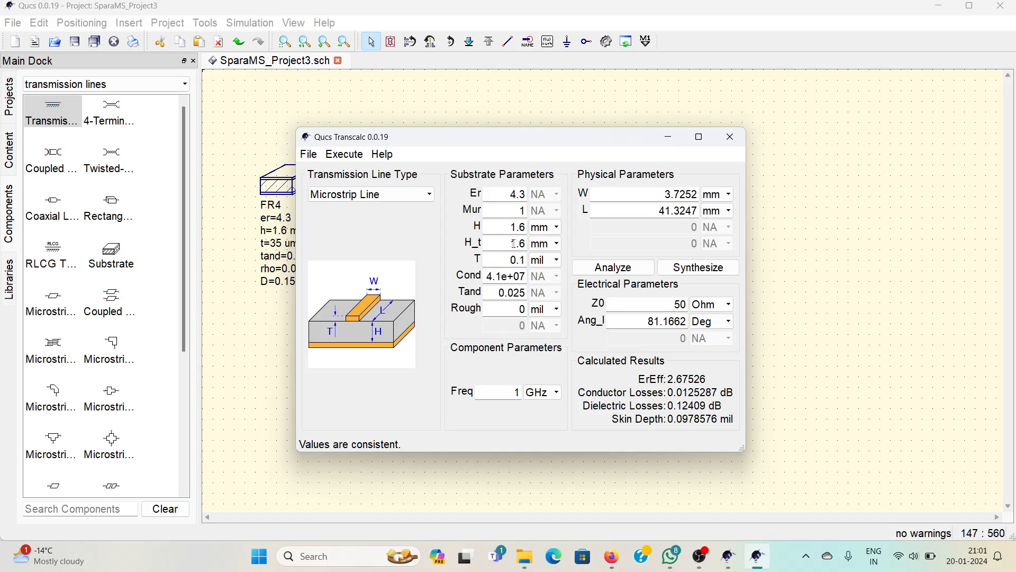
# - Restart the line calculation tool and set the unit of H_t to mil
pyautogui.moveTo(510, 244); pyautogui.dragTo(527, 243)
pyautogui.click(505, 245)
pyautogui.doubleClick(513, 242)
pyautogui.click(306, 154)
pyautogui.click(332, 223)
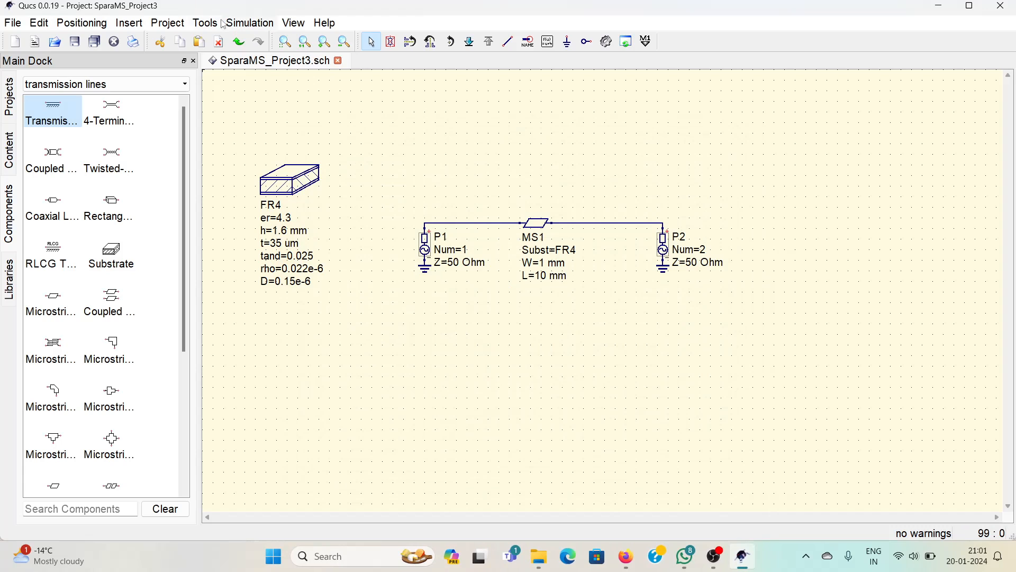
pyautogui.click(224, 23)
pyautogui.click(235, 79)
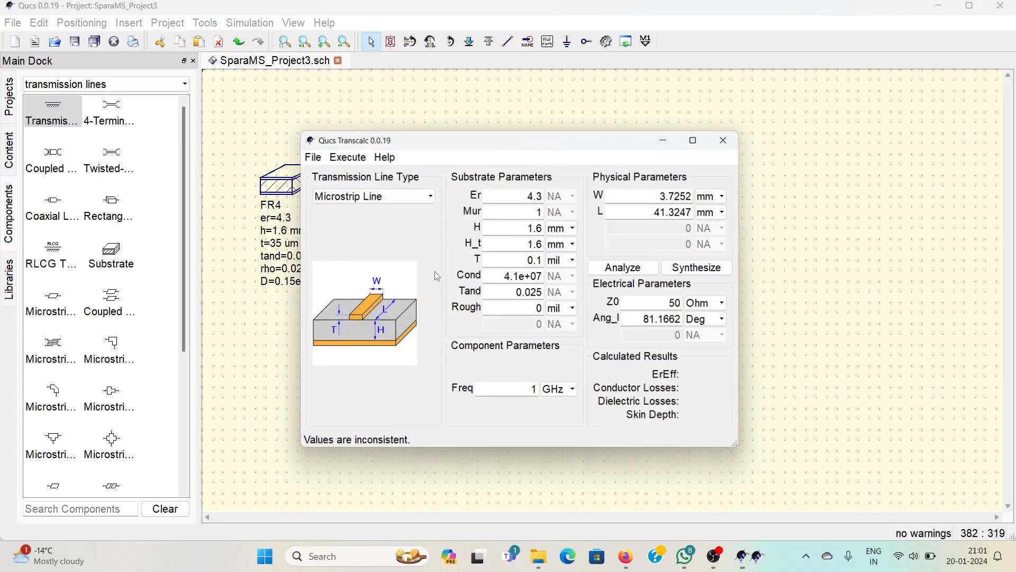
pyautogui.click(564, 244)
pyautogui.click(557, 258)
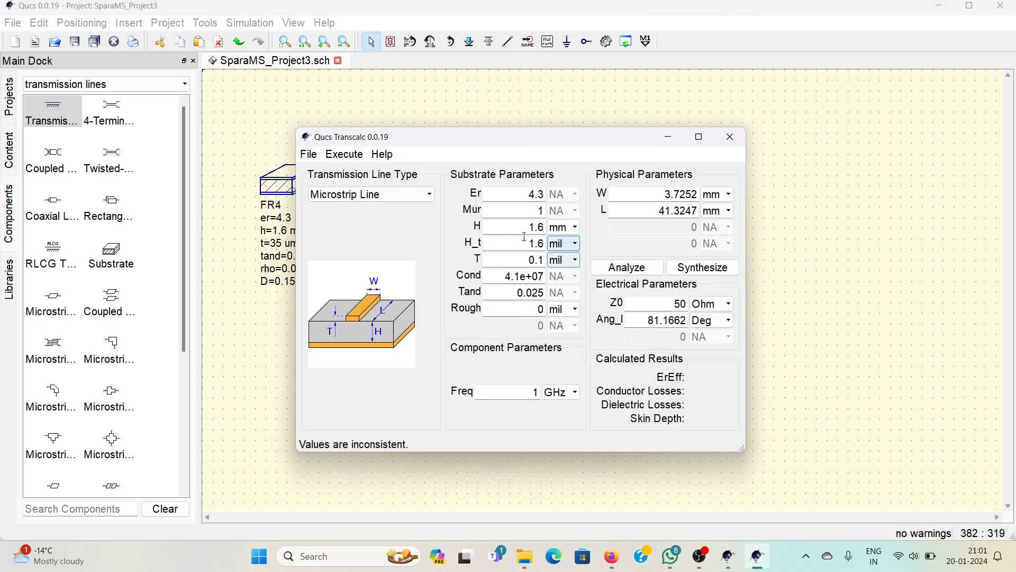
pyautogui.doubleClick(542, 244)
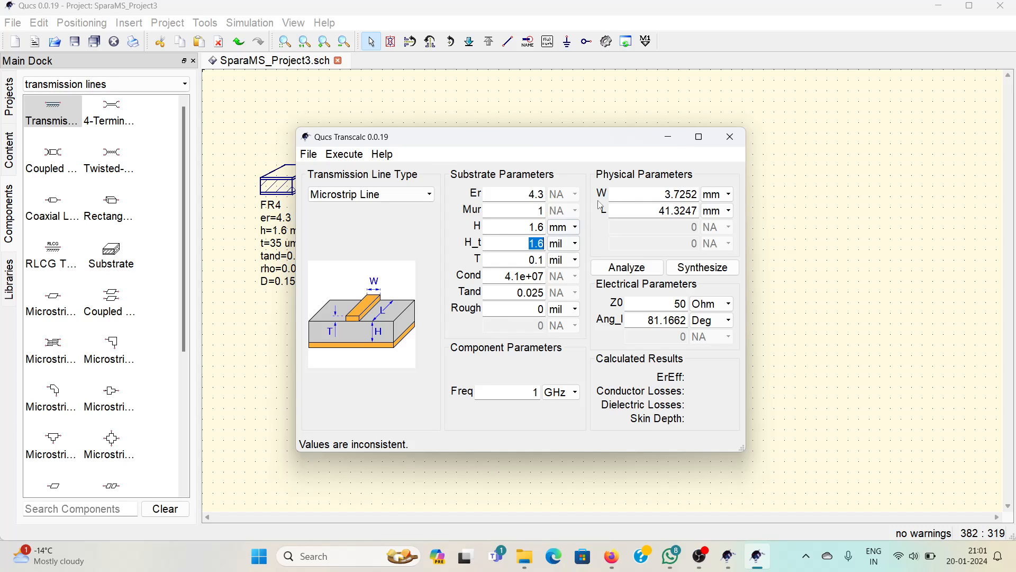
# - Check the FR4 substrate definition's properties and close them without changing anything
pyautogui.doubleClick(307, 183)
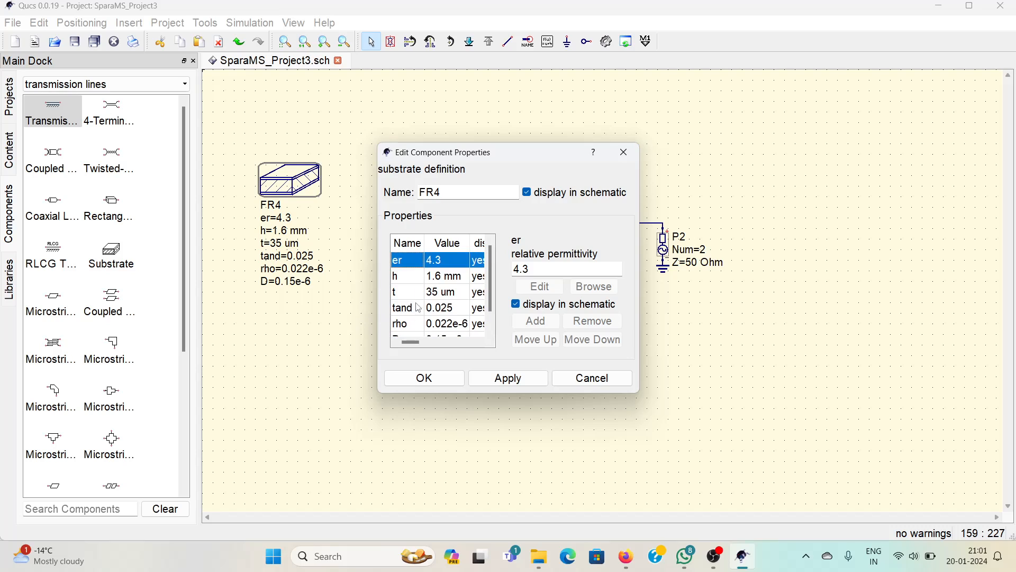
pyautogui.click(623, 152)
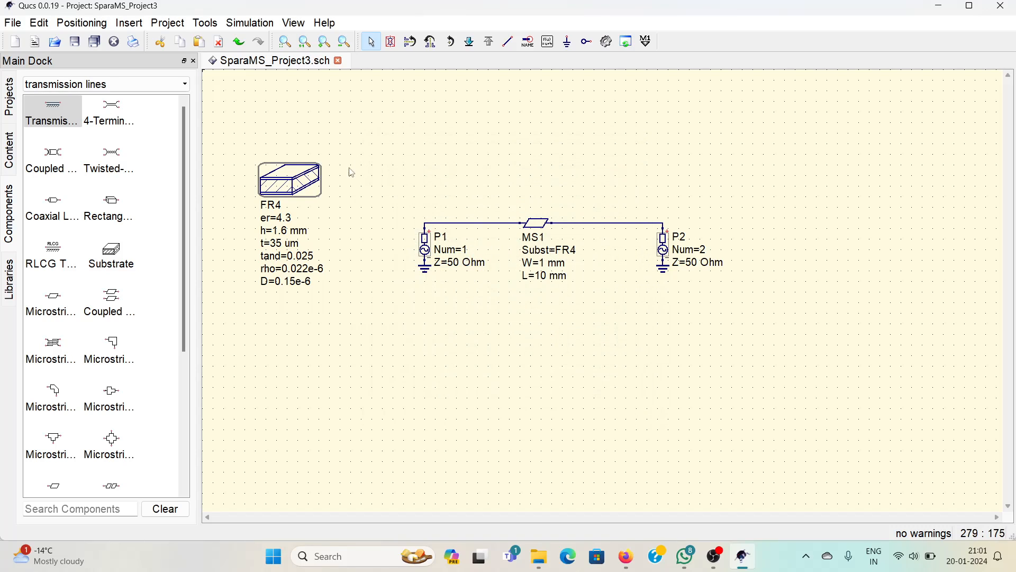
# - Restart the line calculation tool, set H_t to 0.1 mil and synthesize the microstrip line's physical dimensions
pyautogui.click(392, 148)
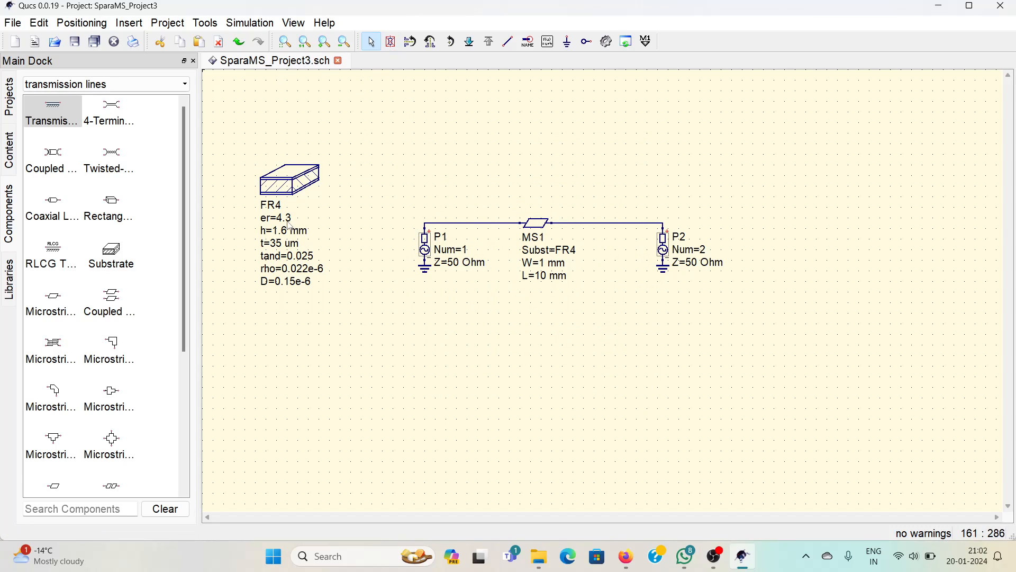
pyautogui.click(204, 23)
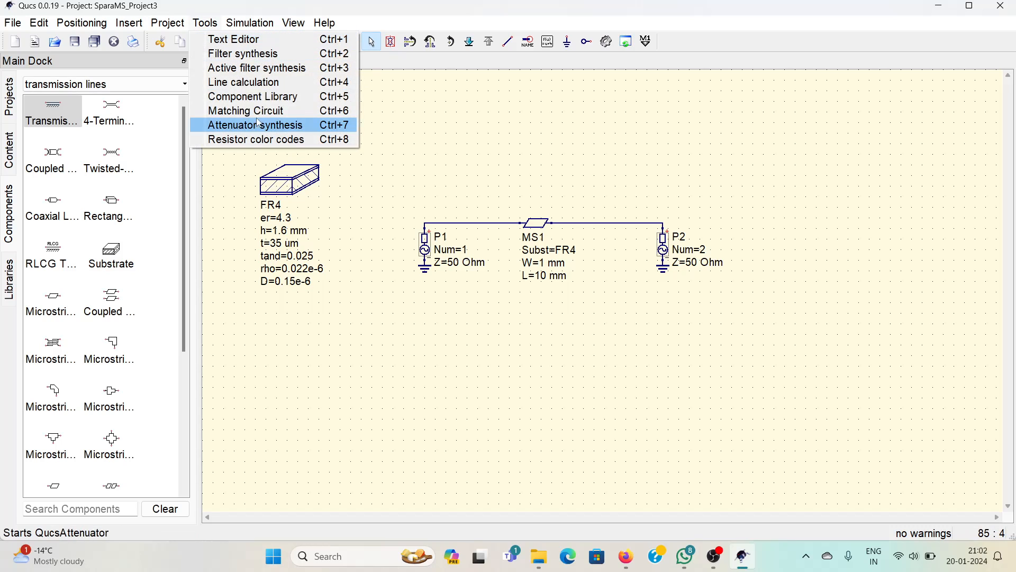
pyautogui.click(260, 83)
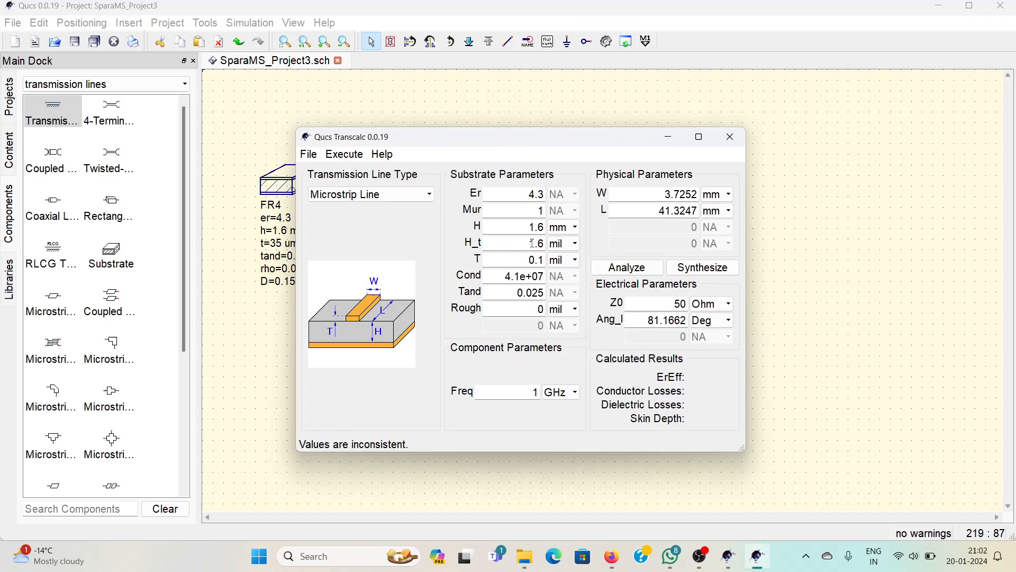
pyautogui.moveTo(533, 243); pyautogui.dragTo(543, 243)
pyautogui.write('0.1')
pyautogui.click(527, 194)
pyautogui.click(515, 293)
pyautogui.click(709, 274)
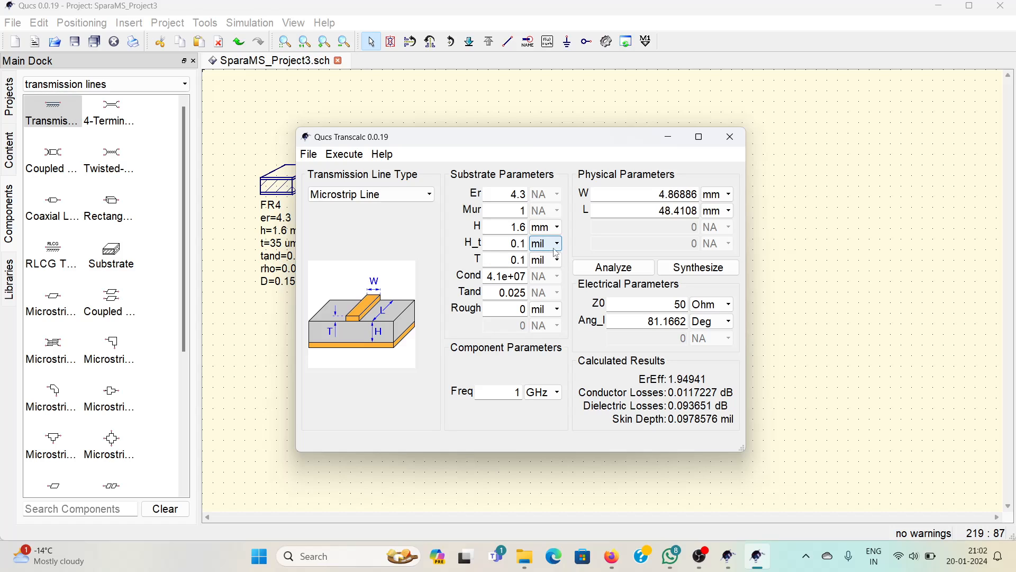
# - Set H_t to 1 cm, synthesize the physical dimensions again and close the line calculation tool
pyautogui.click(536, 245)
pyautogui.click(542, 270)
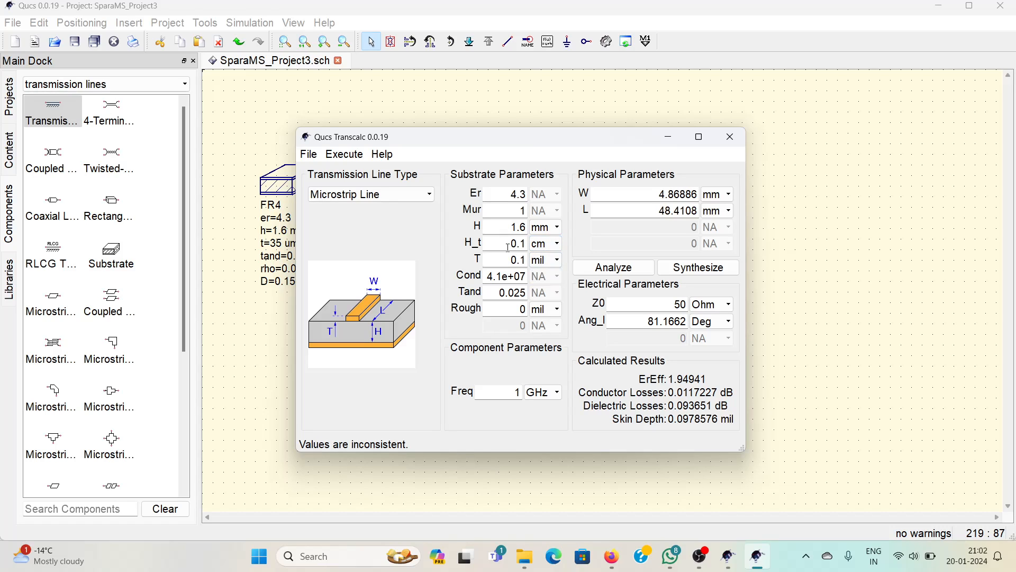
pyautogui.moveTo(508, 244); pyautogui.dragTo(525, 243)
pyautogui.write('1')
pyautogui.click(696, 269)
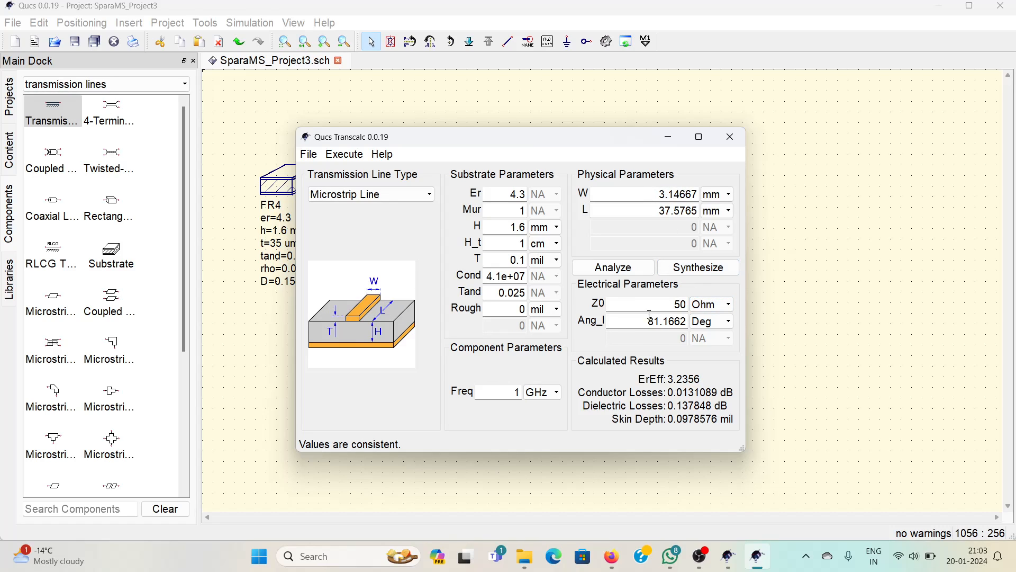
pyautogui.click(687, 273)
pyautogui.click(734, 136)
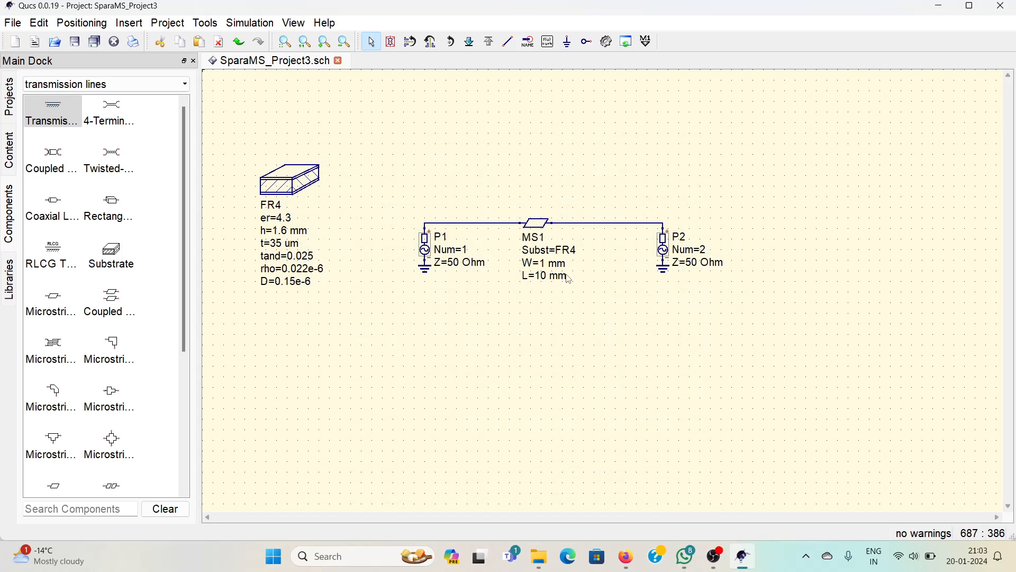
# - Set the width W of microstrip line MS1 to 3.1 mm in its component properties
pyautogui.press('BackSpace')
pyautogui.write('3.1')
pyautogui.doubleClick(539, 222)
pyautogui.click(448, 281)
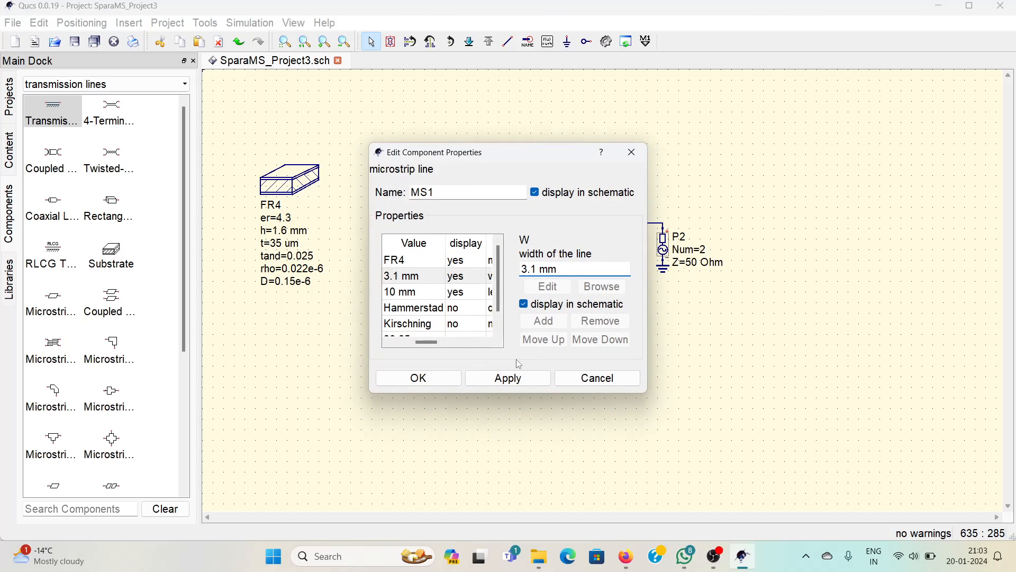
pyautogui.click(448, 380)
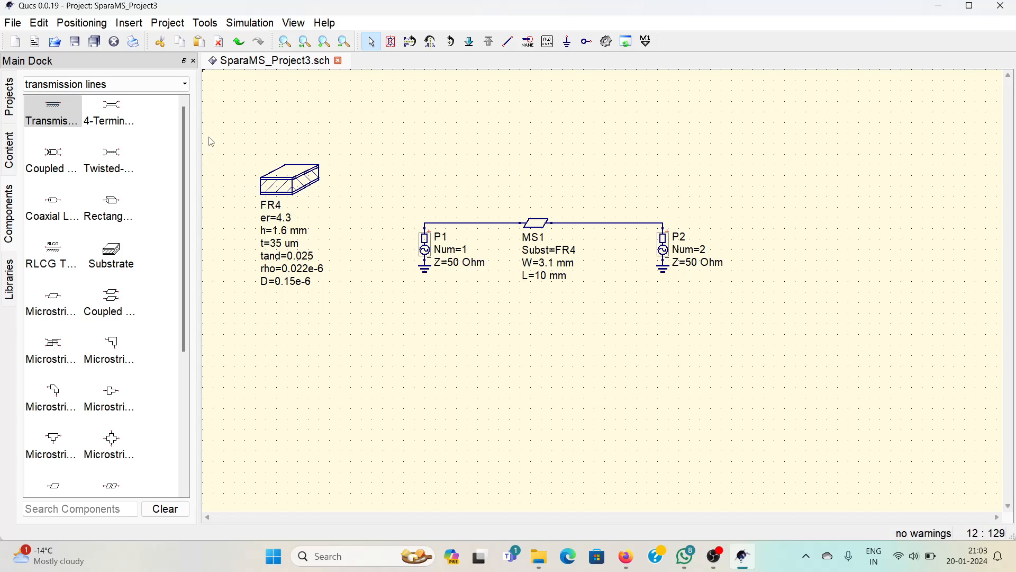
# - Place an S-parameter simulation block in the empty area above and beyond port P2
pyautogui.click(154, 92)
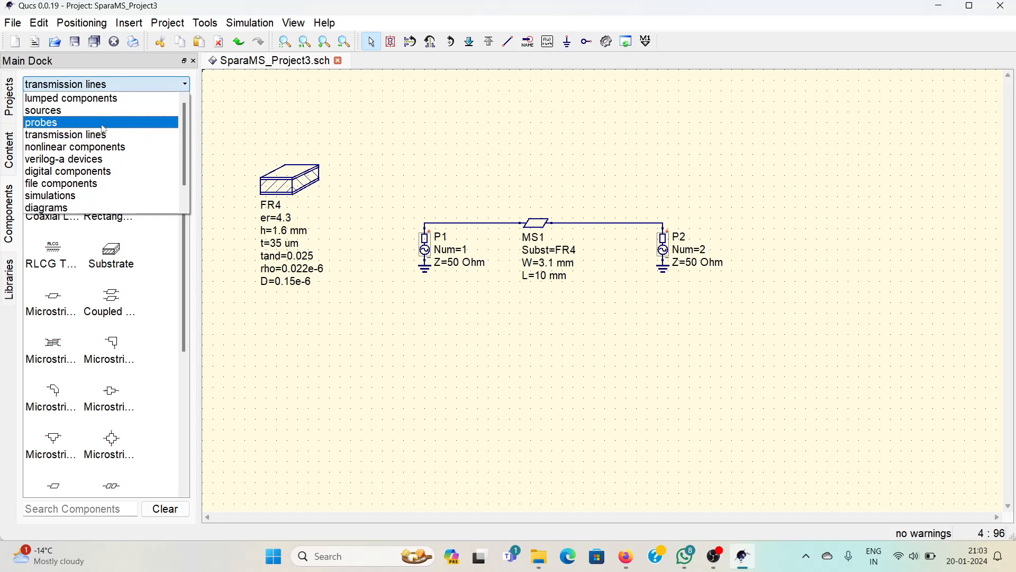
pyautogui.click(70, 196)
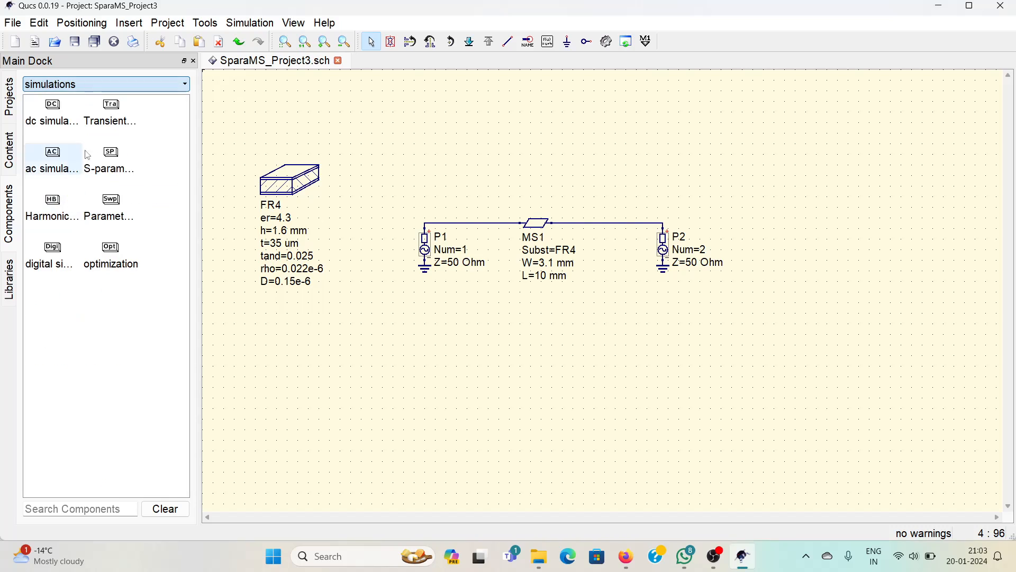
pyautogui.click(112, 159)
pyautogui.click(763, 148)
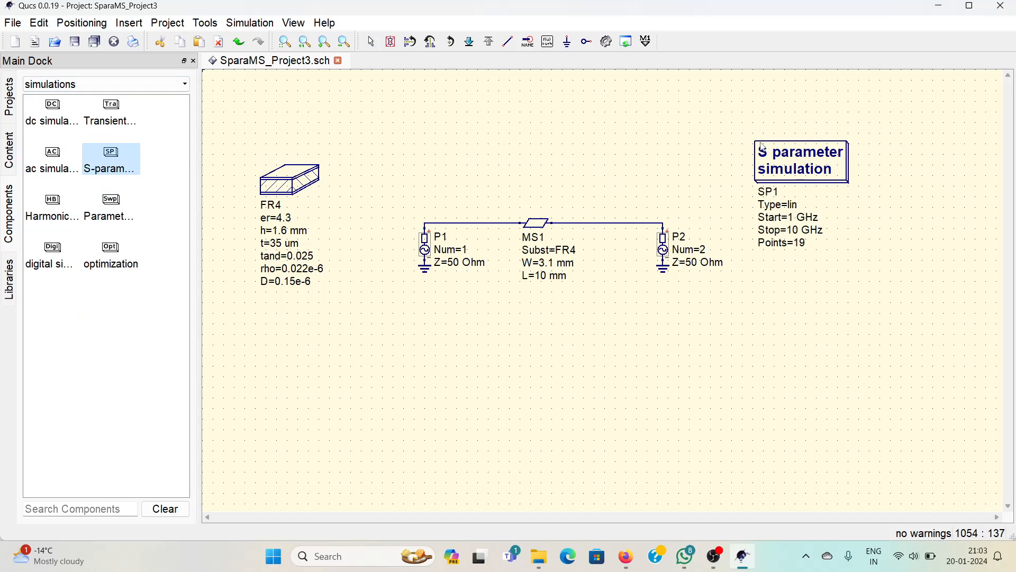
pyautogui.press('Escape')
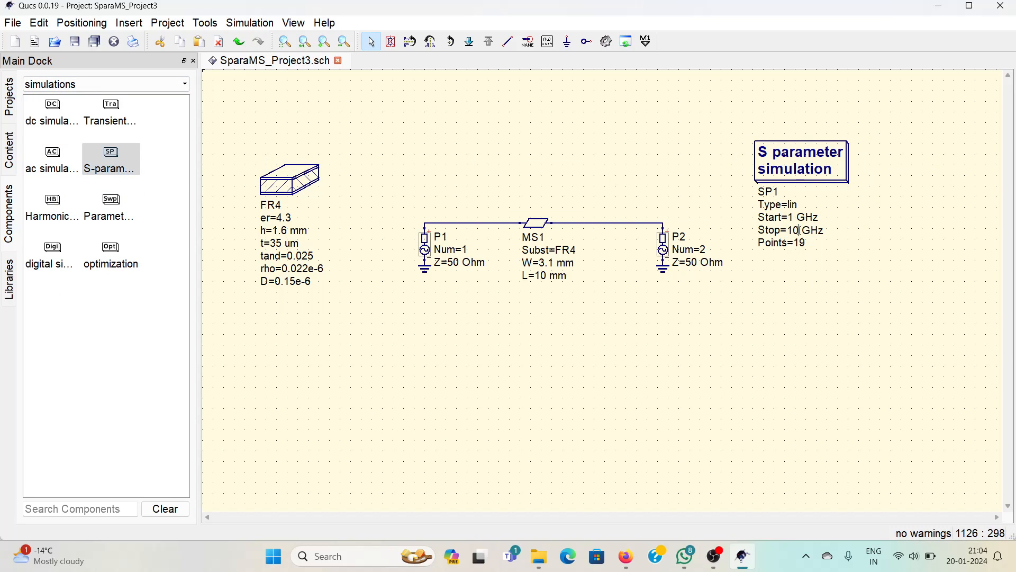
# - Set the S-parameter simulation's stop frequency to 6 GHz and its points to 50, and run the simulation
pyautogui.doubleClick(795, 229)
pyautogui.write('6')
pyautogui.press('Return')
pyautogui.write('50')
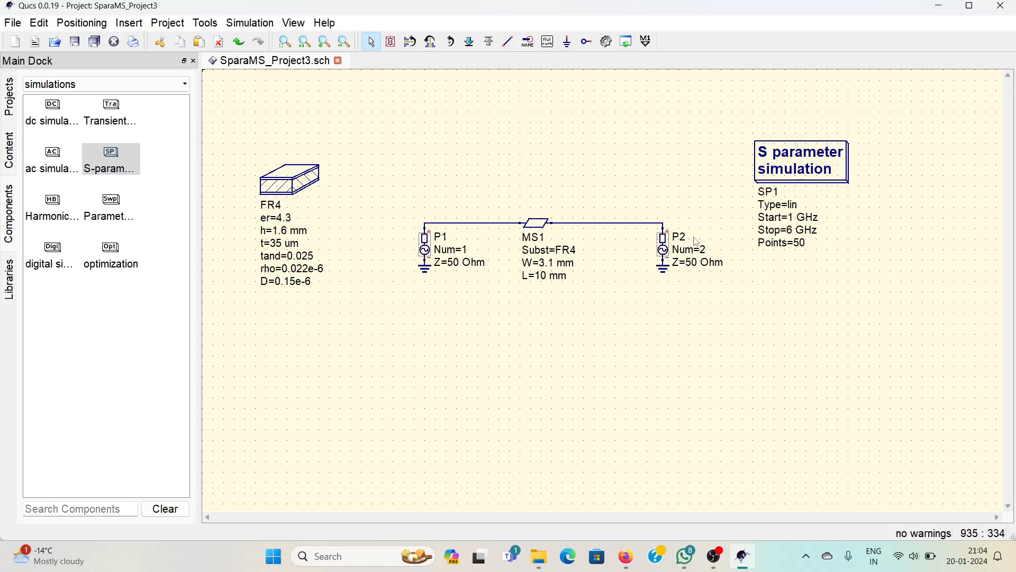
pyautogui.click(608, 42)
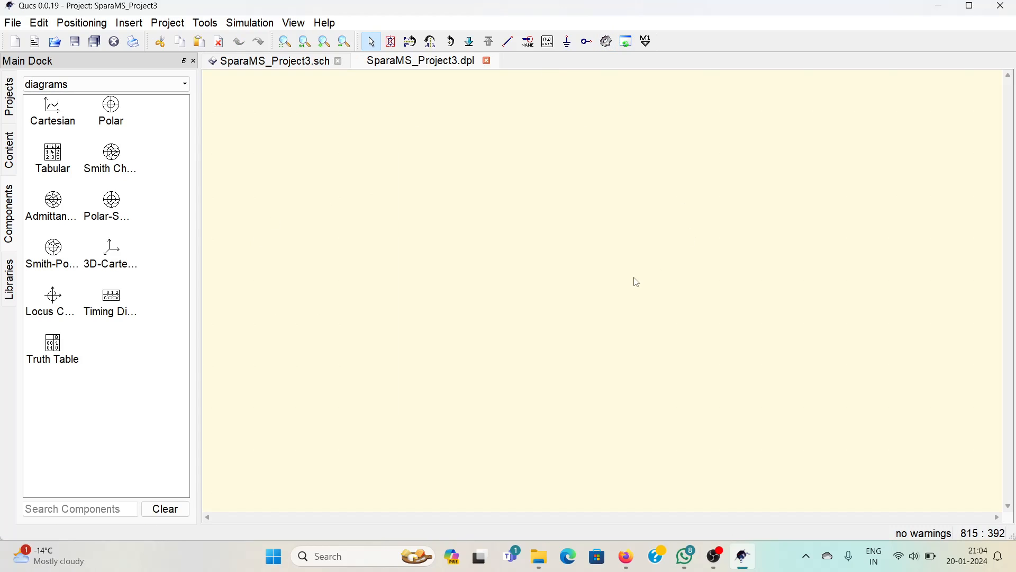
pyautogui.click(60, 115)
pyautogui.click(479, 280)
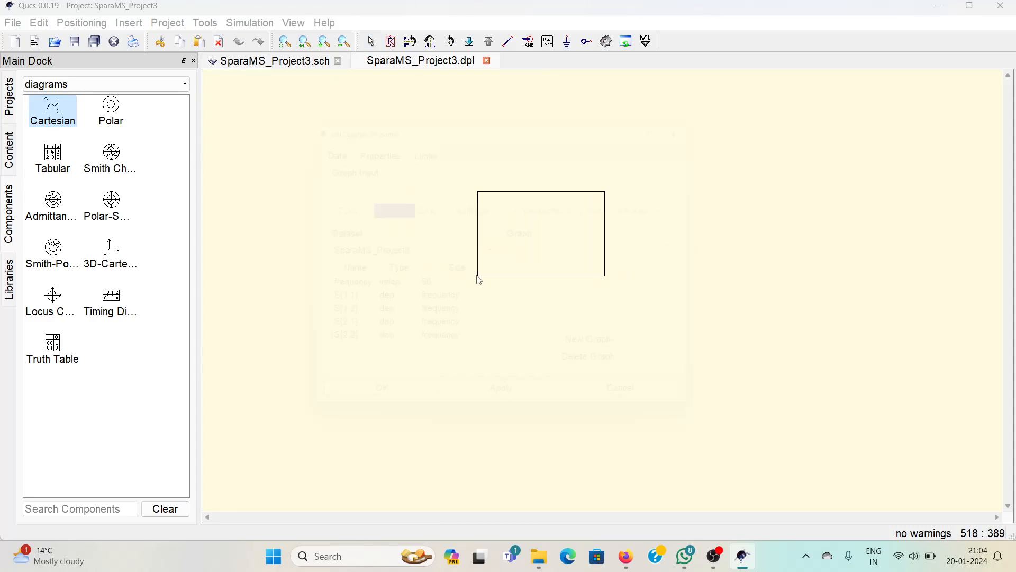
pyautogui.press('Escape')
pyautogui.press('Escape')
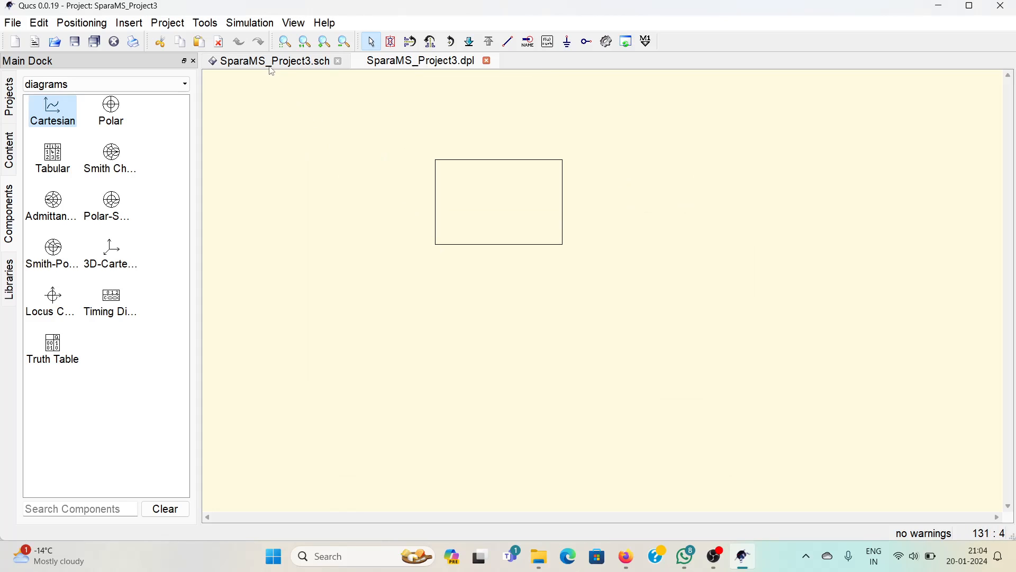
pyautogui.click(270, 66)
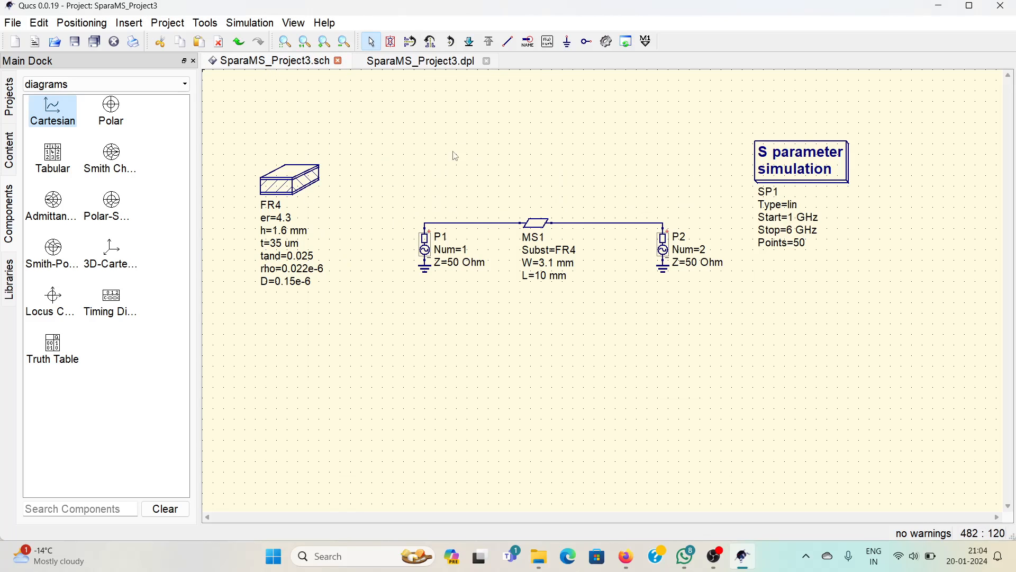
pyautogui.click(405, 63)
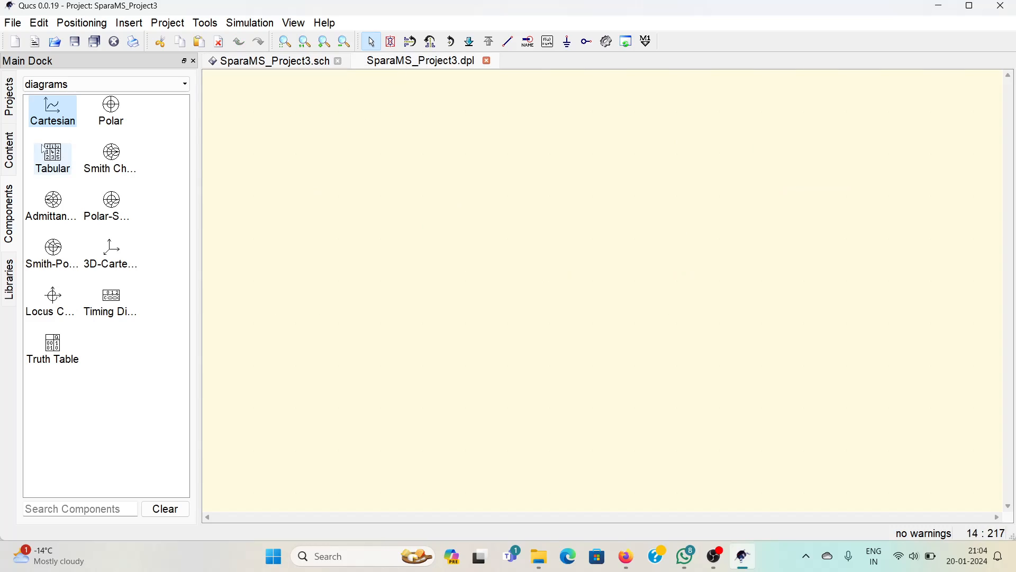
pyautogui.click(516, 274)
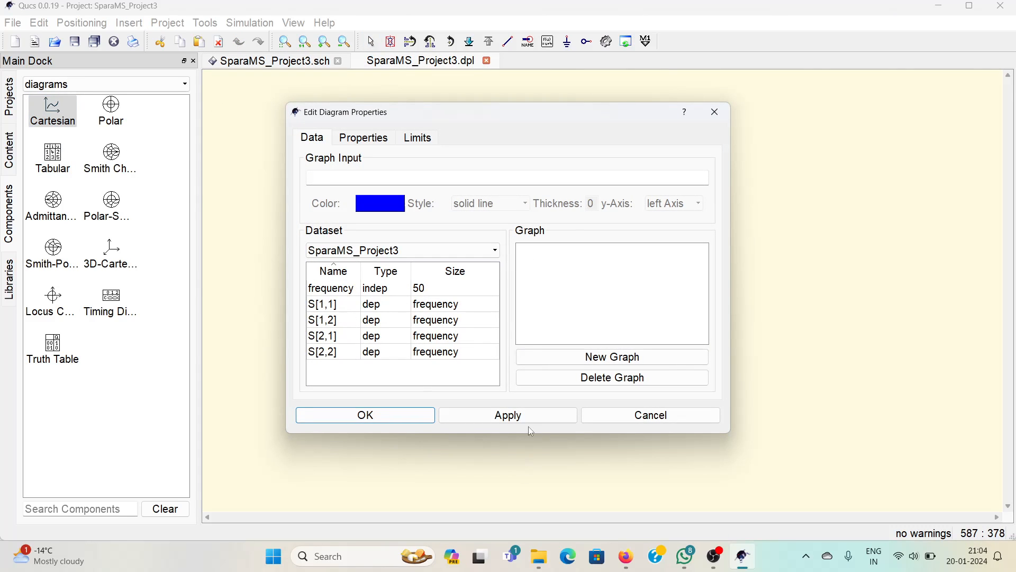
pyautogui.click(690, 418)
# - Add an equation below the circuit in the SparaMS_Project3 schematic and define it as dBS11=dB(S[1,1])
pyautogui.click(255, 64)
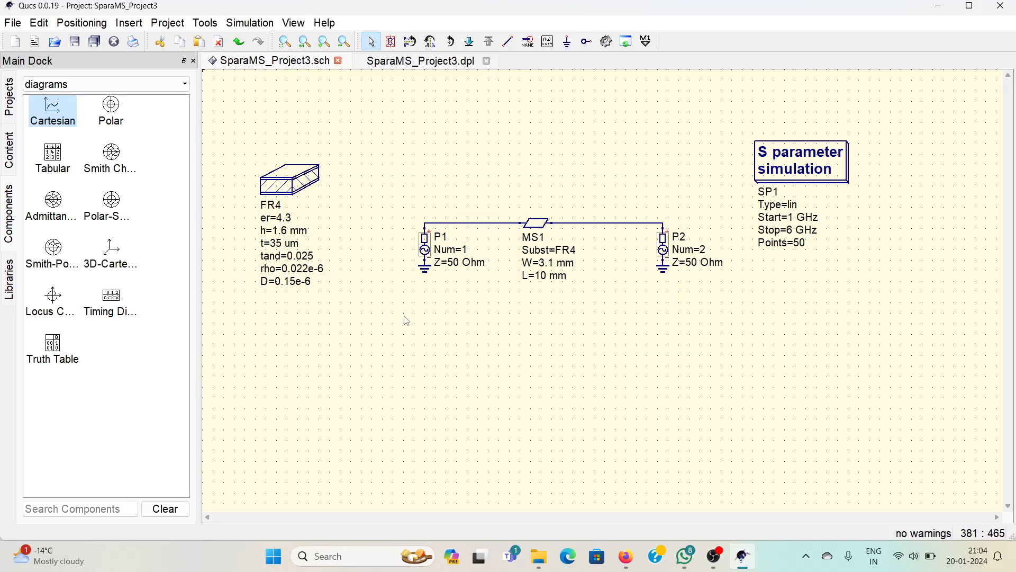
pyautogui.click(548, 41)
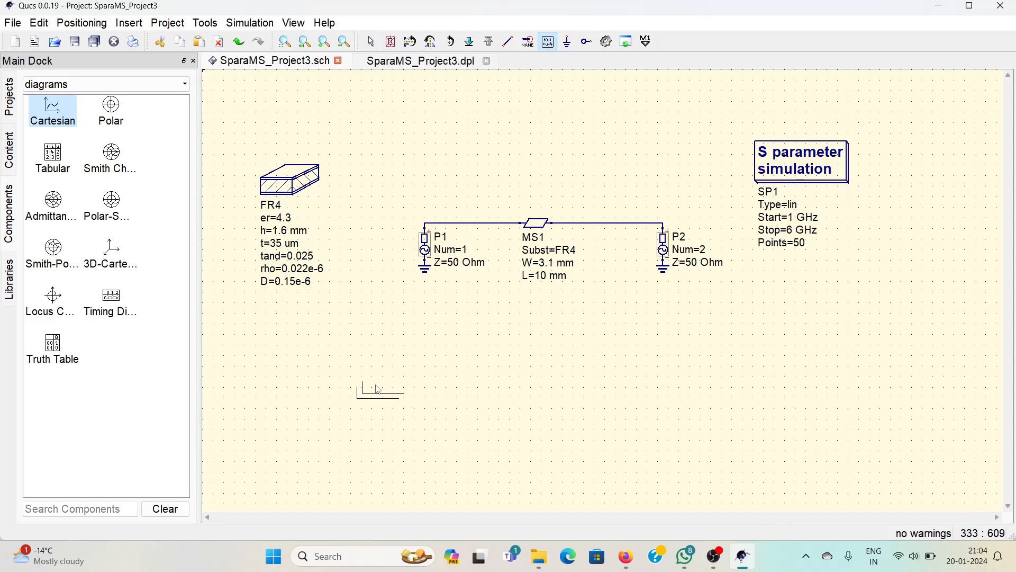
pyautogui.click(363, 365)
pyautogui.press('Escape')
pyautogui.doubleClick(362, 361)
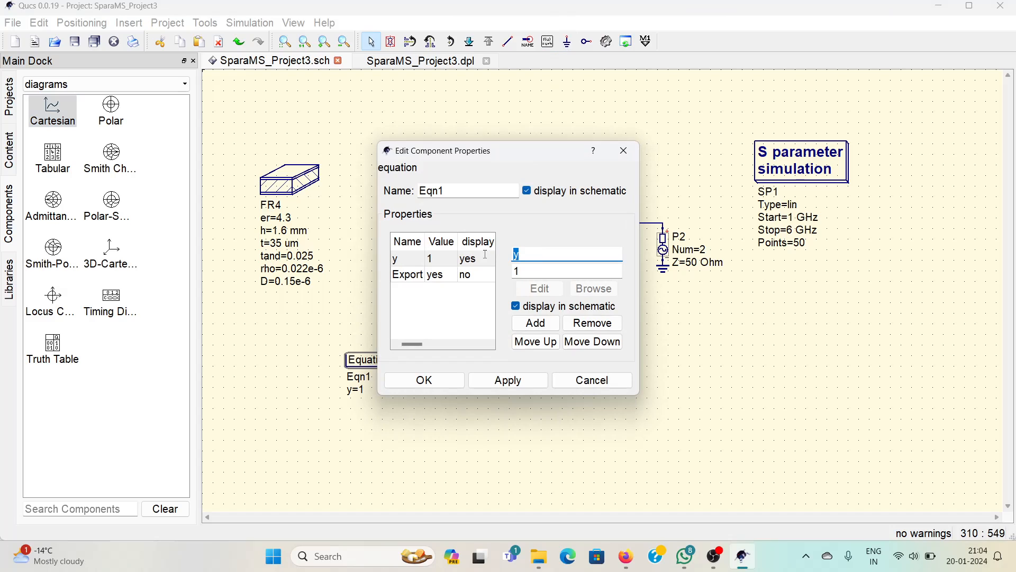
pyautogui.write('dBS11')
pyautogui.press('Tab')
pyautogui.click(508, 380)
pyautogui.click(425, 380)
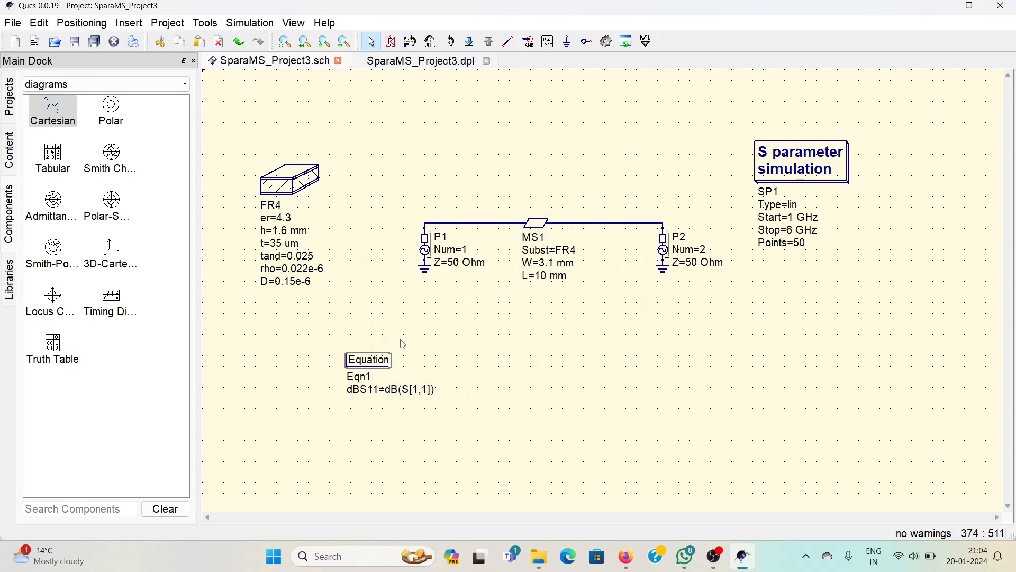
pyautogui.click(419, 358)
# - Run the simulation and plot dBS11 in a new Cartesian diagram on the data display page
pyautogui.click(606, 43)
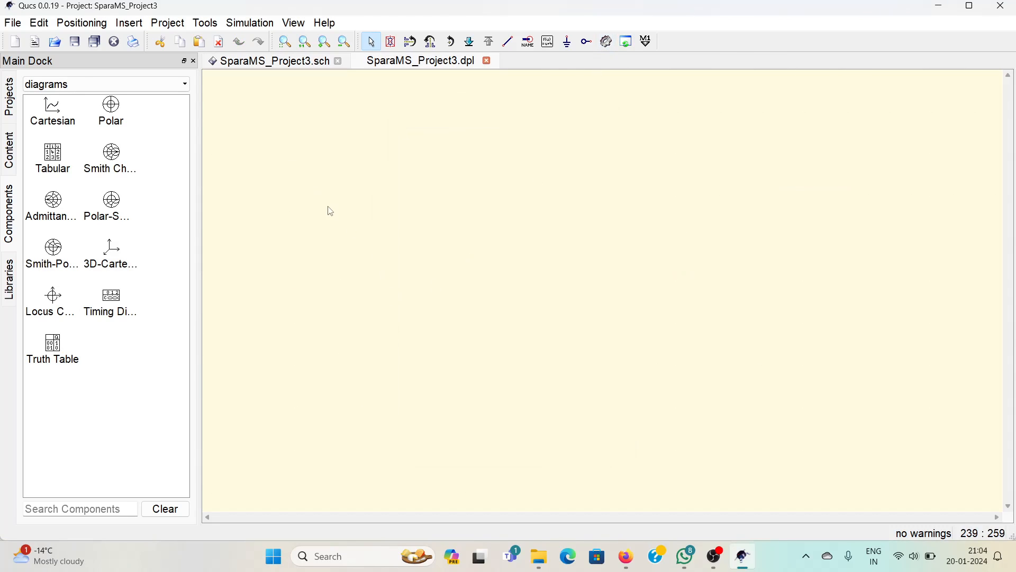
pyautogui.click(53, 112)
pyautogui.click(406, 269)
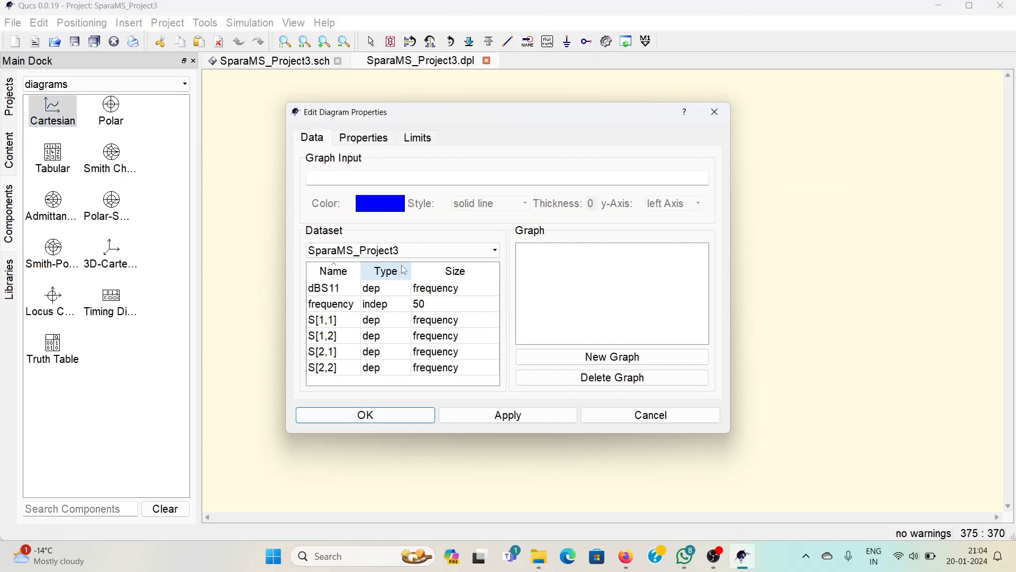
pyautogui.doubleClick(334, 290)
pyautogui.click(508, 415)
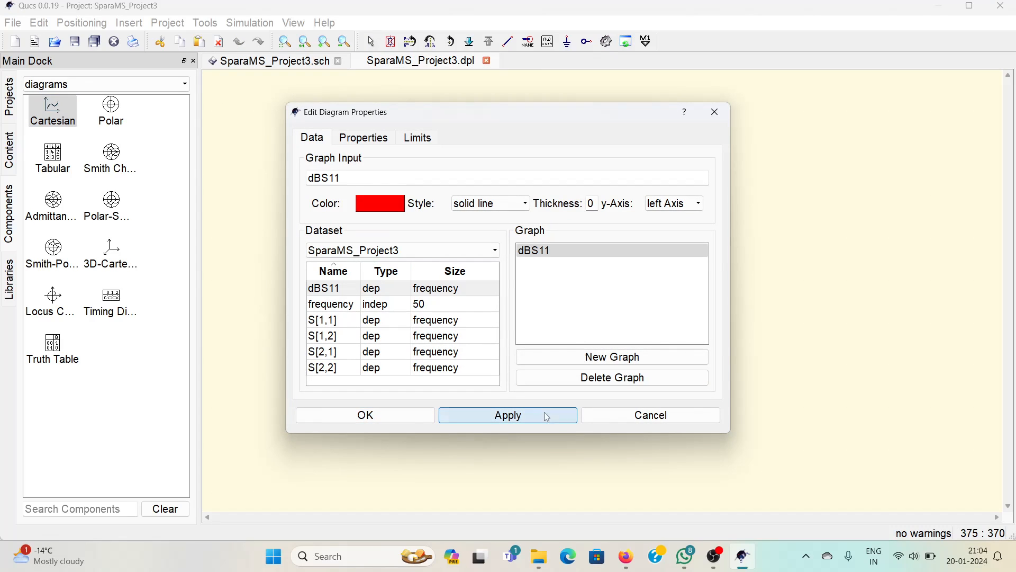
pyautogui.click(365, 415)
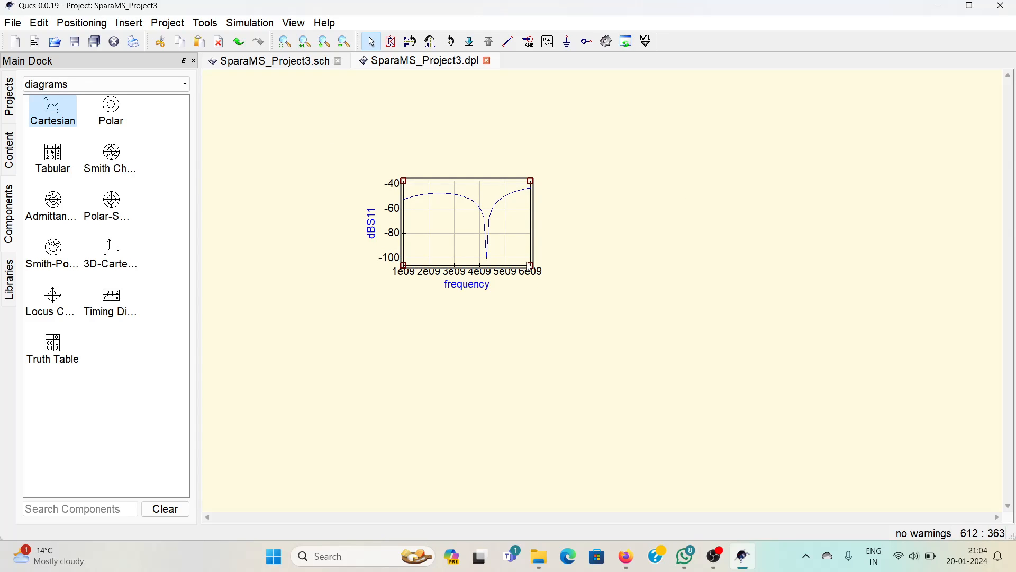
# - Enlarge the dBS11 diagram so it spans most of the data display page's width
pyautogui.moveTo(530, 264); pyautogui.dragTo(383, 257)
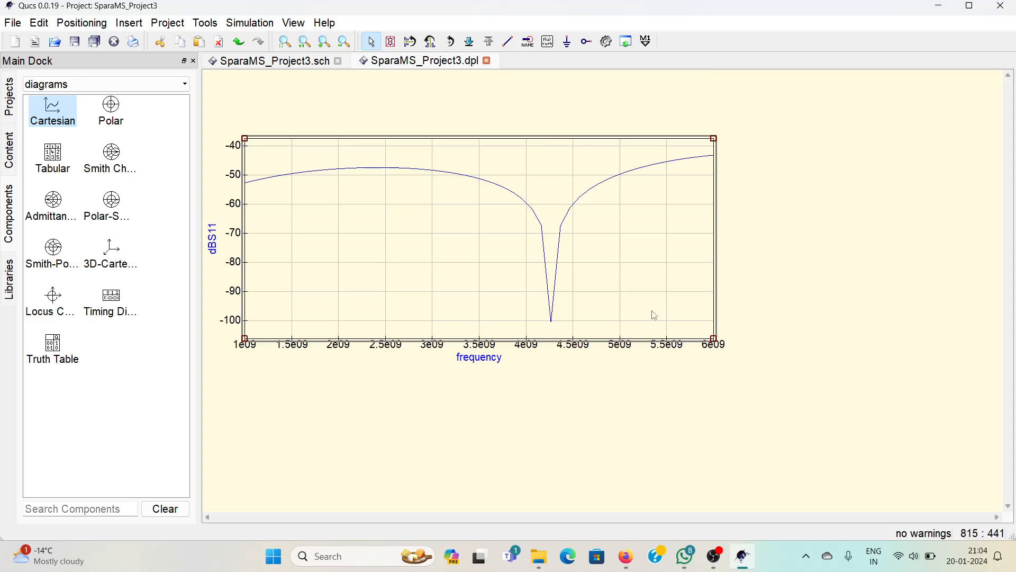
pyautogui.moveTo(714, 339); pyautogui.dragTo(881, 334)
pyautogui.click(354, 399)
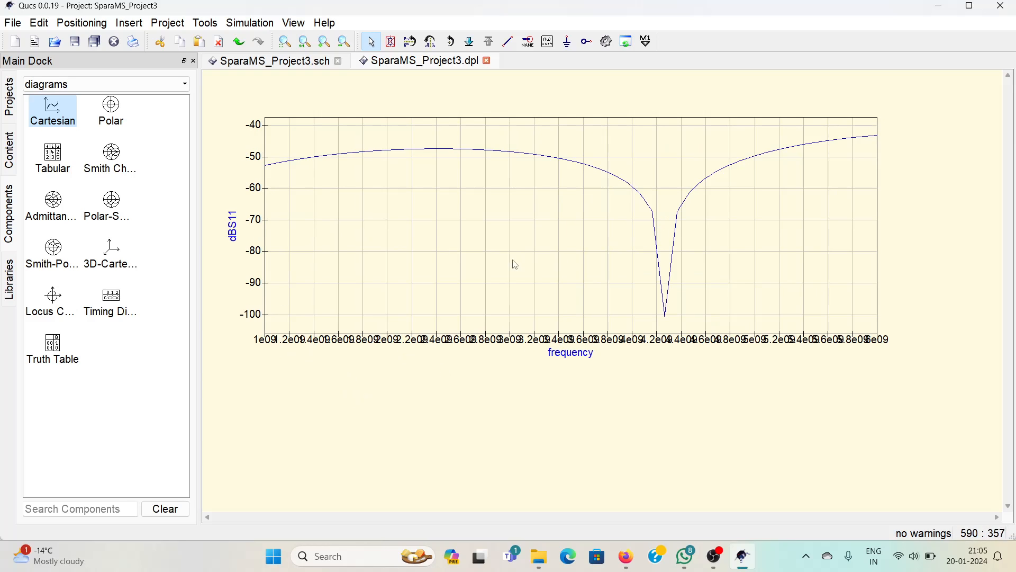
# - Set the diagram's x-axis limits to manual with a step of 1e+09
pyautogui.doubleClick(471, 267)
pyautogui.click(423, 139)
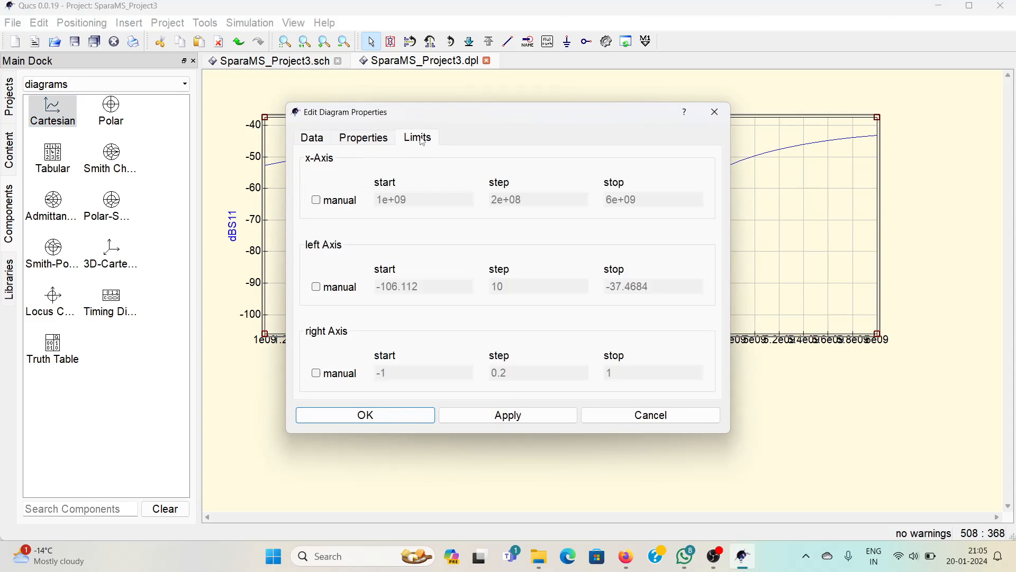
pyautogui.click(316, 200)
pyautogui.moveTo(499, 202); pyautogui.dragTo(488, 204)
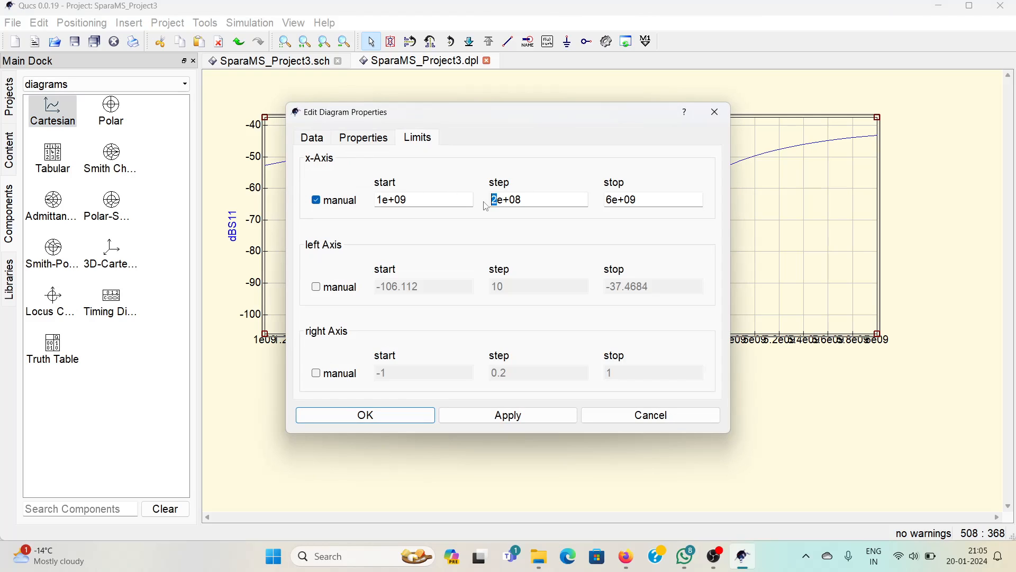
pyautogui.write('1')
pyautogui.click(520, 200)
pyautogui.press('BackSpace')
pyautogui.write('9')
pyautogui.click(517, 414)
pyautogui.click(374, 414)
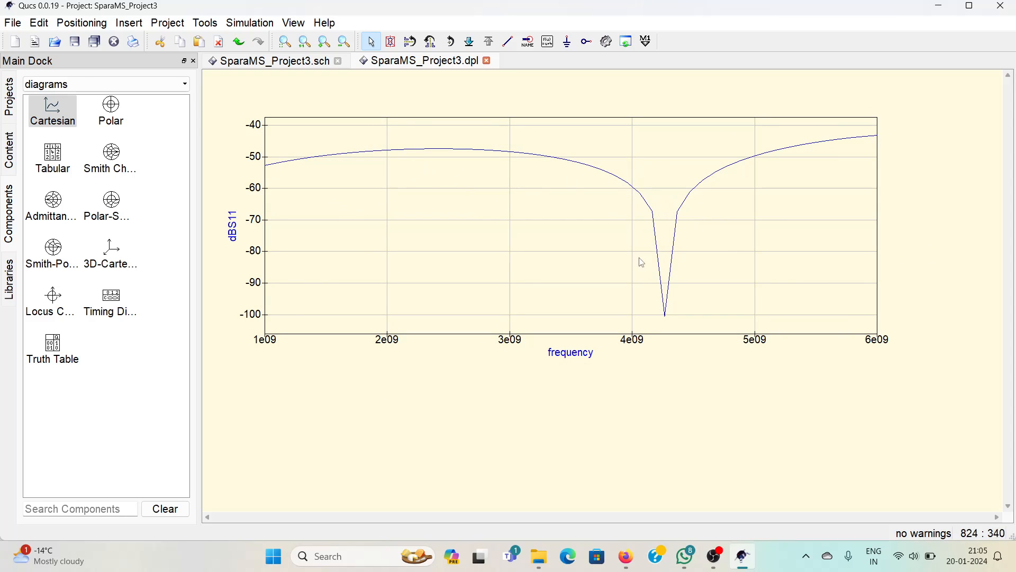
# - Set the number of points of the S-parameter simulation in the schematic to 101
pyautogui.click(284, 62)
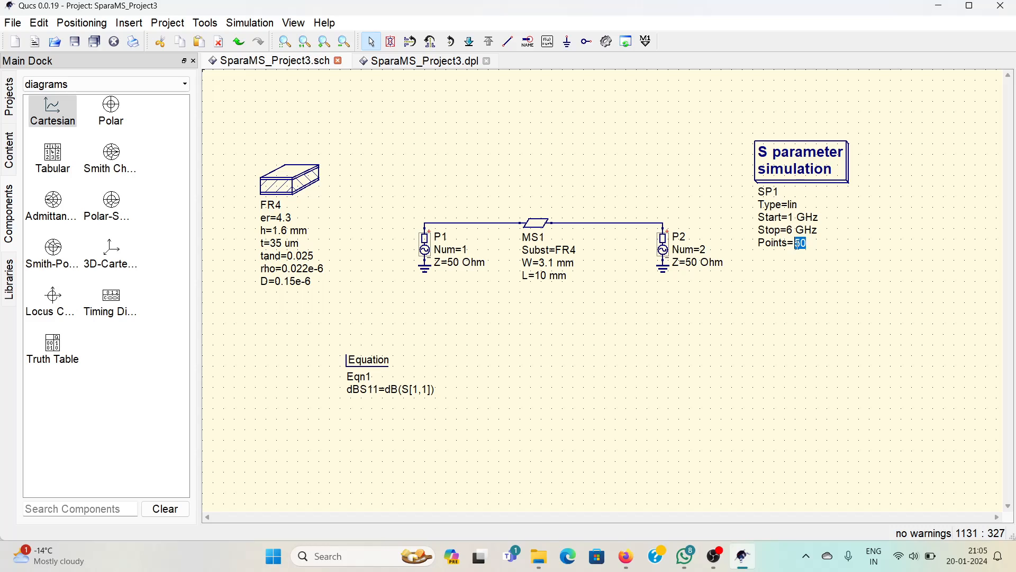
pyautogui.write('101')
pyautogui.press('Return')
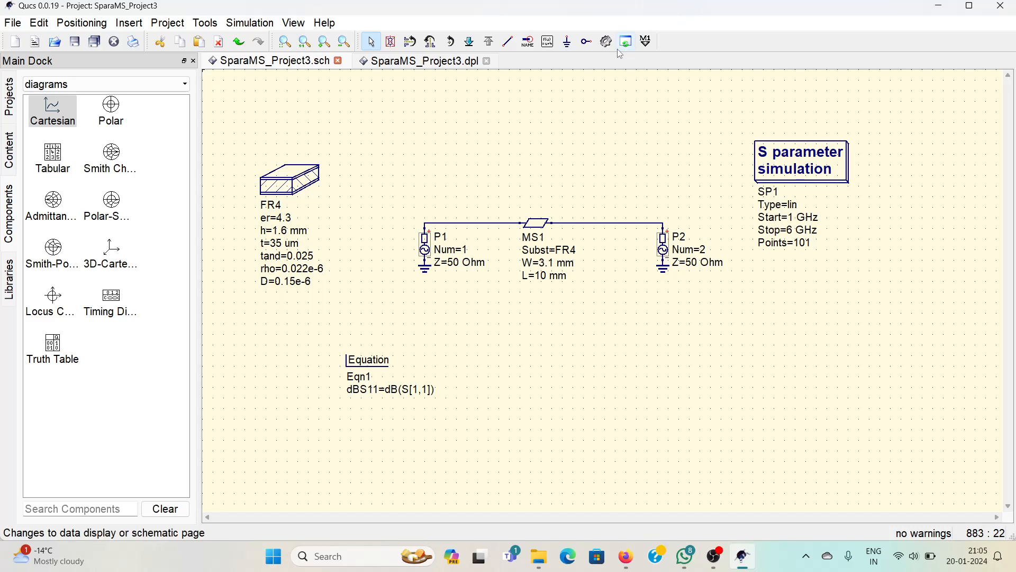
# - Rerun the simulation with the new point count and return to the dBS11 diagram on the data display page
pyautogui.click(608, 42)
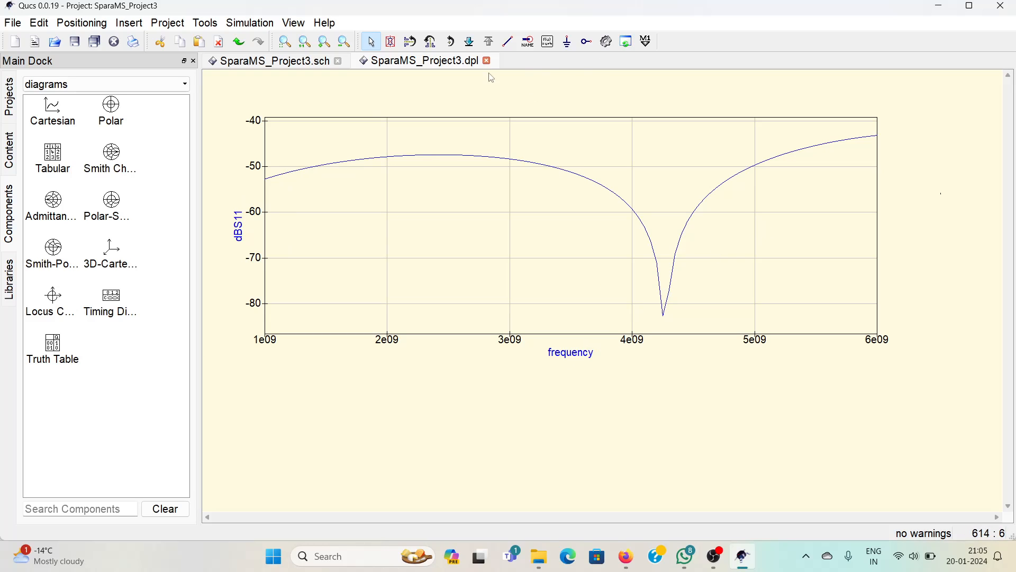
pyautogui.click(263, 63)
pyautogui.click(406, 63)
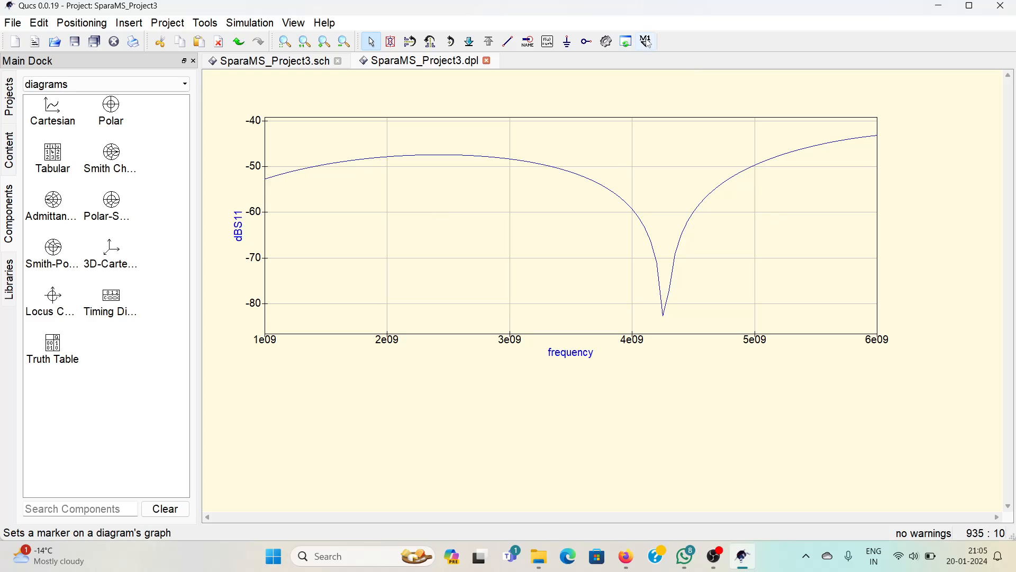
# - Place a marker on the dBS11 curve at a frequency of about 3.5e+09
pyautogui.click(647, 42)
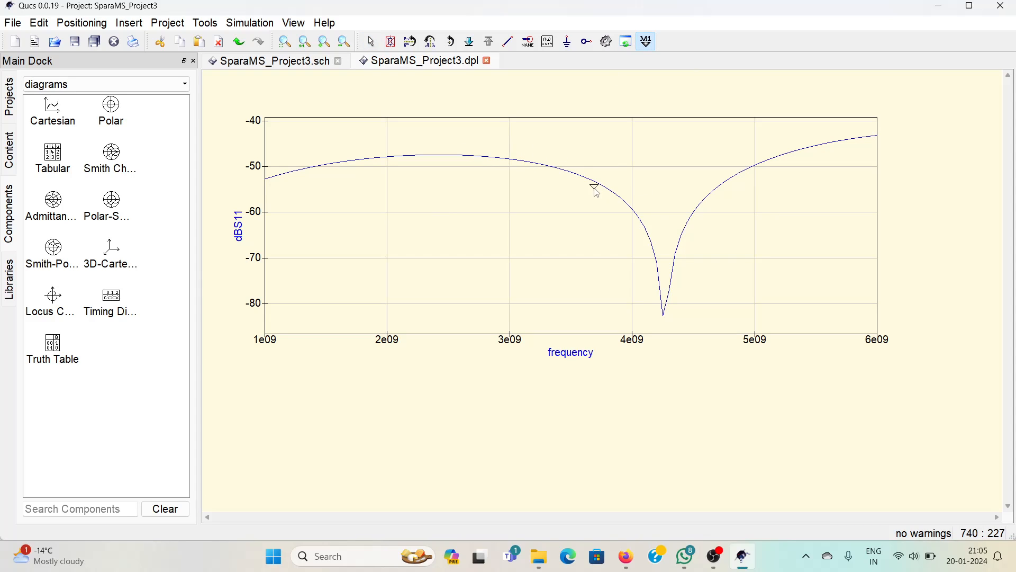
pyautogui.click(576, 179)
pyautogui.press('Escape')
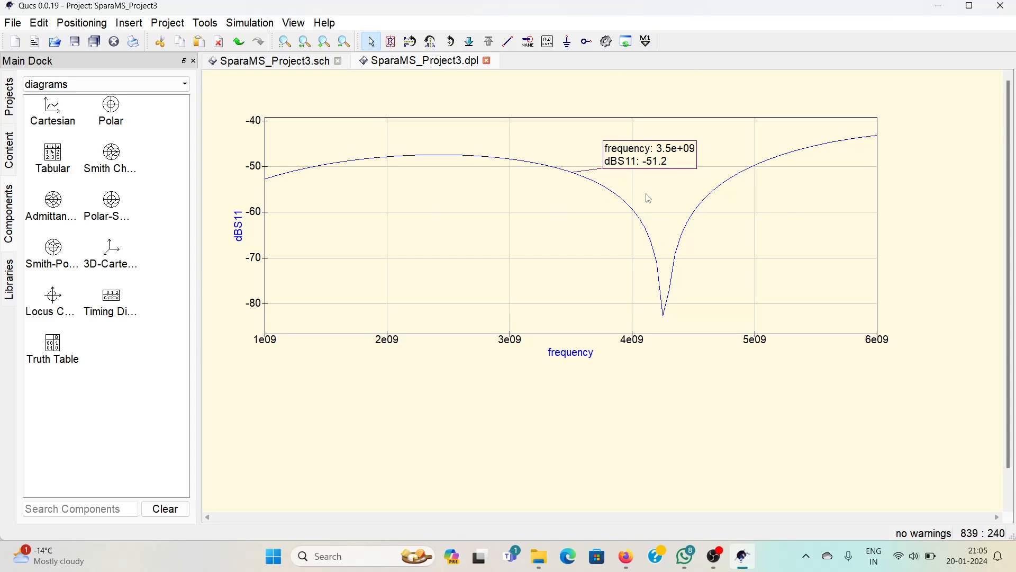
# - Sweep the marker up and back down along the dBS11 curve to examine S11 across the simulated frequency range
pyautogui.click(652, 168)
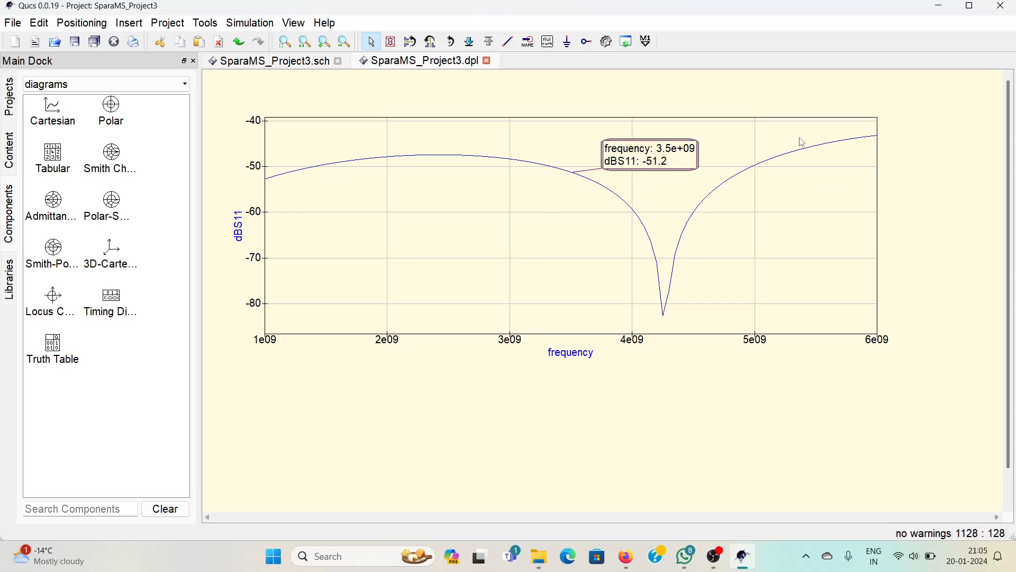
pyautogui.press('Left')
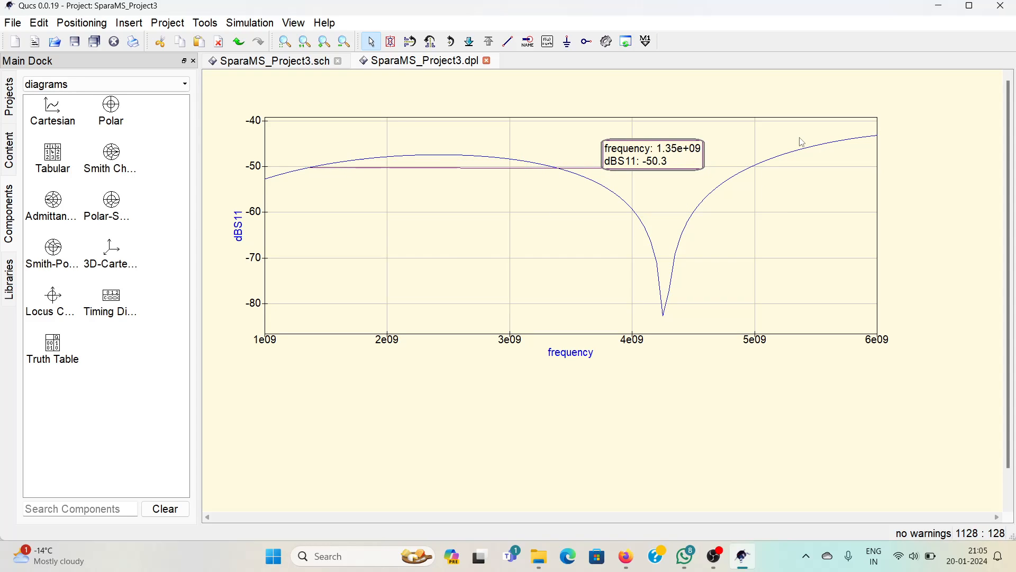
pyautogui.press('Right')
pyautogui.press('Right')
pyautogui.press('Right')
pyautogui.press('Right')
pyautogui.press('Right')
pyautogui.press('Right')
pyautogui.press('Right')
pyautogui.press('Right')
pyautogui.press('Right')
pyautogui.press('Right')
pyautogui.press('Right')
pyautogui.press('Right')
pyautogui.press('Right')
pyautogui.press('Right')
pyautogui.press('Right')
pyautogui.press('Right')
pyautogui.press('Right')
pyautogui.press('Right')
pyautogui.press('Right')
pyautogui.press('Right')
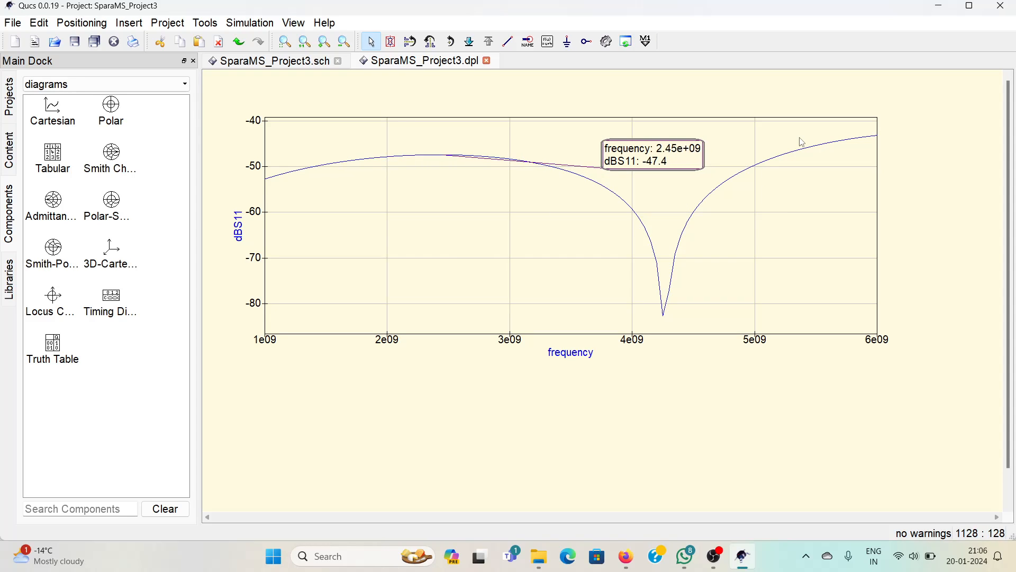
pyautogui.press('Right')
pyautogui.press('Right')
pyautogui.press('Right')
pyautogui.press('Right')
pyautogui.press('Right')
pyautogui.press('Right')
pyautogui.press('Right')
pyautogui.press('Right')
pyautogui.press('Right')
pyautogui.press('Right')
pyautogui.press('Right')
pyautogui.press('Right')
pyautogui.press('Right')
pyautogui.press('Right')
pyautogui.press('Right')
pyautogui.press('Right')
pyautogui.press('Right')
pyautogui.press('Right')
pyautogui.press('Right')
pyautogui.press('Right')
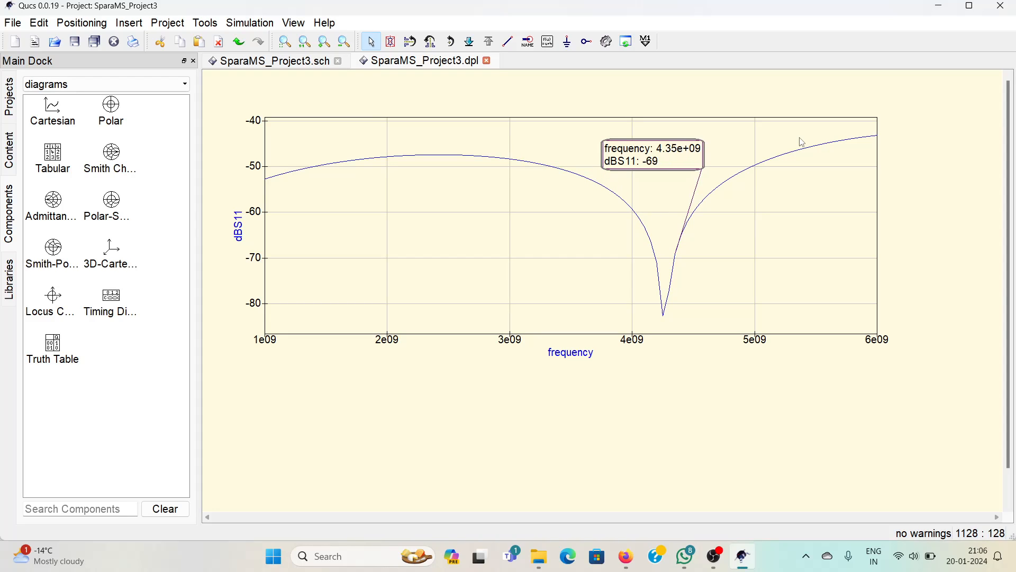
pyautogui.press('Right')
pyautogui.press('Right')
pyautogui.press('Right')
pyautogui.press('Right')
pyautogui.press('Right')
pyautogui.press('Right')
pyautogui.press('Right')
pyautogui.press('Right')
pyautogui.press('Right')
pyautogui.press('Right')
pyautogui.press('Right')
pyautogui.press('Right')
pyautogui.press('Right')
pyautogui.press('Right')
pyautogui.press('Right')
pyautogui.press('Right')
pyautogui.press('Right')
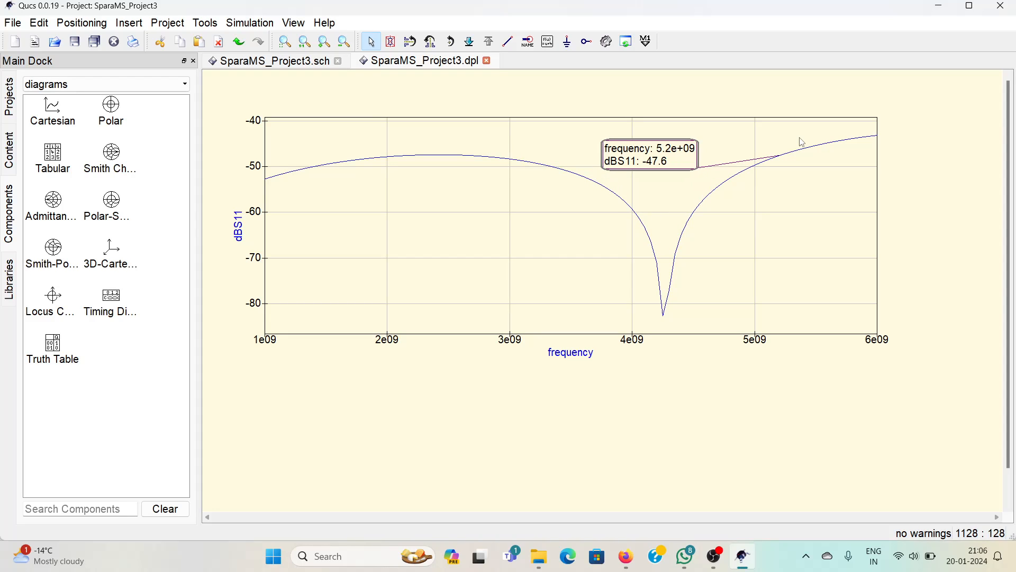
pyautogui.press('Right')
pyautogui.press('Right')
pyautogui.press('Right')
pyautogui.press('Right')
pyautogui.press('Right')
pyautogui.press('Right')
pyautogui.press('Right')
pyautogui.press('Right')
pyautogui.press('Left')
pyautogui.press('Left')
pyautogui.press('Left')
pyautogui.press('Left')
pyautogui.press('Left')
pyautogui.press('Left')
pyautogui.press('Left')
pyautogui.press('Left')
pyautogui.press('Left')
pyautogui.press('Left')
pyautogui.press('Left')
pyautogui.press('Left')
pyautogui.press('Left')
pyautogui.press('Left')
pyautogui.press('Left')
pyautogui.press('Left')
pyautogui.press('Left')
pyautogui.press('Left')
pyautogui.press('Left')
pyautogui.press('Left')
pyautogui.press('Left')
pyautogui.press('Left')
pyautogui.press('Left')
pyautogui.press('Left')
pyautogui.press('Left')
pyautogui.press('Left')
pyautogui.press('Left')
pyautogui.press('Left')
pyautogui.press('Left')
pyautogui.press('Left')
pyautogui.press('Left')
pyautogui.press('Left')
pyautogui.press('Left')
pyautogui.press('Left')
pyautogui.press('Left')
pyautogui.press('Left')
pyautogui.press('Left')
pyautogui.press('Left')
pyautogui.press('Left')
pyautogui.press('Left')
pyautogui.press('Left')
pyautogui.press('Left')
pyautogui.press('Left')
pyautogui.press('Left')
pyautogui.press('Left')
pyautogui.press('Left')
pyautogui.press('Left')
pyautogui.press('Left')
pyautogui.press('Left')
pyautogui.press('Left')
pyautogui.press('Left')
pyautogui.press('Left')
pyautogui.press('Left')
pyautogui.press('Left')
pyautogui.press('Left')
pyautogui.press('Left')
pyautogui.press('Left')
pyautogui.press('Left')
pyautogui.press('Left')
pyautogui.press('Left')
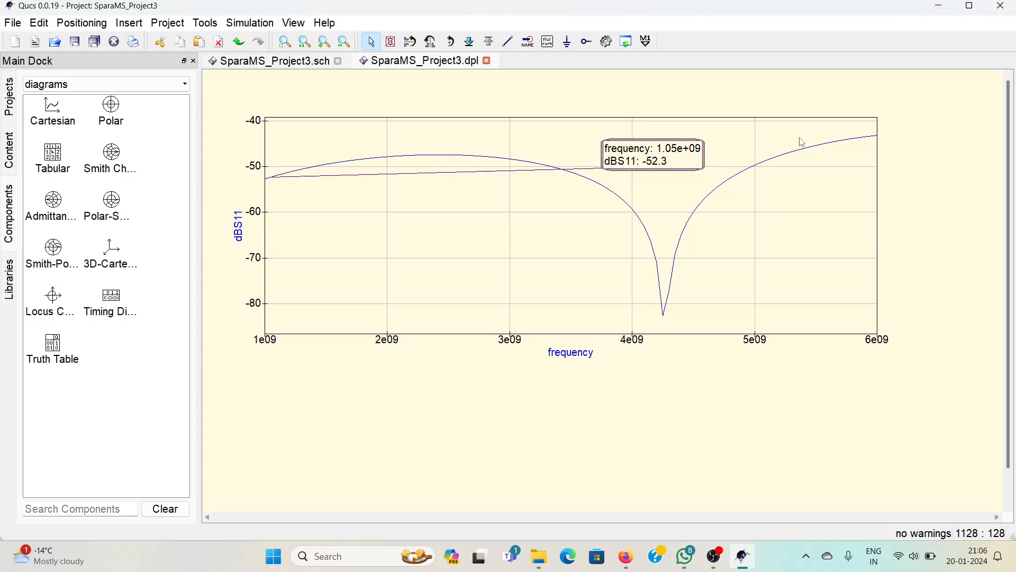
# - Move the marker up along the dBS11 curve to a frequency of 2.35e+09
pyautogui.press('Right')
pyautogui.press('Right')
pyautogui.press('Right')
pyautogui.press('Right')
pyautogui.press('Right')
pyautogui.press('Right')
pyautogui.press('Right')
pyautogui.press('Right')
pyautogui.press('Right')
pyautogui.press('Right')
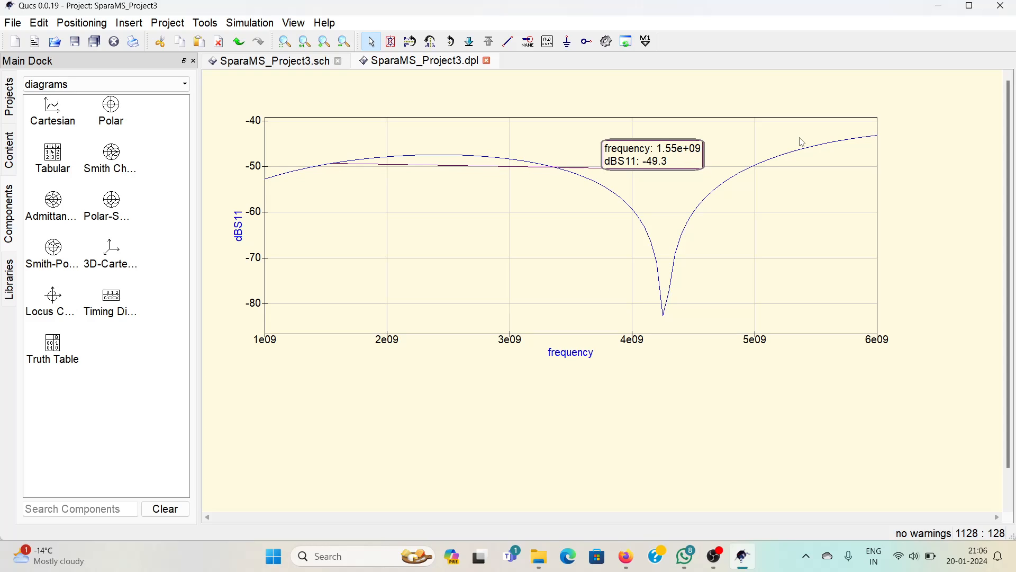
pyautogui.press('Right')
pyautogui.press('Right')
pyautogui.press('Right')
pyautogui.press('Right')
pyautogui.press('Right')
pyautogui.press('Right')
pyautogui.press('Right')
pyautogui.press('Right')
pyautogui.press('Right')
pyautogui.press('Right')
pyautogui.press('Right')
pyautogui.press('Right')
pyautogui.press('Right')
pyautogui.press('Right')
pyautogui.press('Right')
pyautogui.press('Right')
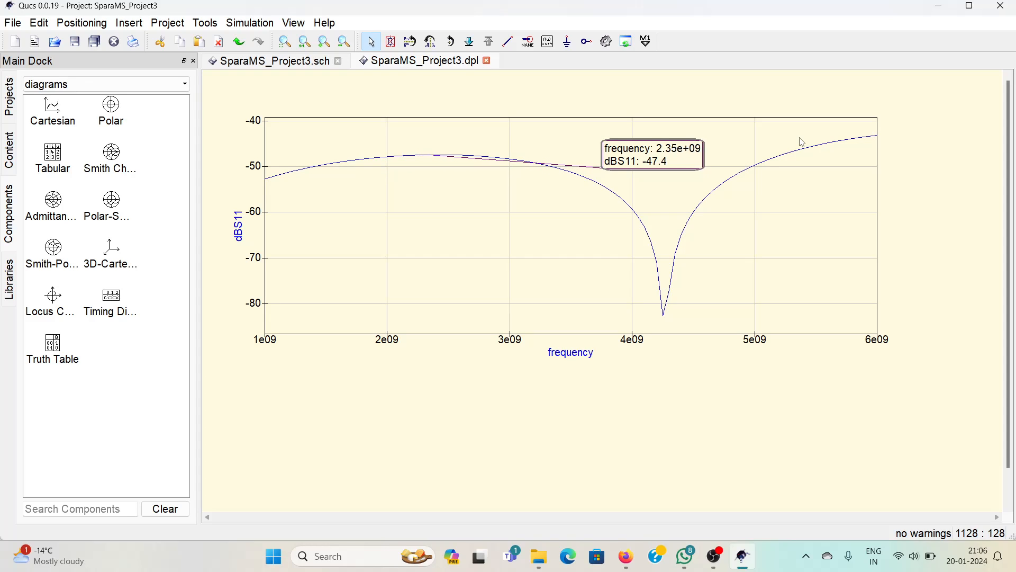
# - Step the dBS11 marker up in frequency from 2.35e+09 and back again to examine how S11 varies
pyautogui.press('Right')
pyautogui.press('Right')
pyautogui.press('Right')
pyautogui.press('Right')
pyautogui.press('Right')
pyautogui.press('Right')
pyautogui.press('Right')
pyautogui.press('Right')
pyautogui.press('Right')
pyautogui.press('Right')
pyautogui.press('Right')
pyautogui.press('Right')
pyautogui.press('Right')
pyautogui.press('Right')
pyautogui.press('Right')
pyautogui.press('Right')
pyautogui.press('Right')
pyautogui.press('Right')
pyautogui.press('Right')
pyautogui.press('Right')
pyautogui.press('Left')
pyautogui.press('Left')
pyautogui.press('Left')
pyautogui.press('Left')
pyautogui.press('Left')
pyautogui.press('Left')
pyautogui.press('Left')
pyautogui.press('Left')
pyautogui.press('Left')
pyautogui.press('Left')
pyautogui.press('Left')
pyautogui.press('Left')
pyautogui.press('Left')
pyautogui.press('Left')
pyautogui.press('Left')
pyautogui.press('Left')
pyautogui.press('Left')
pyautogui.press('Left')
pyautogui.press('Left')
pyautogui.press('Left')
# - Add a Smith chart of S[1,1] in the empty area below the dBS11 diagram
pyautogui.scroll(-2, 383, 216)
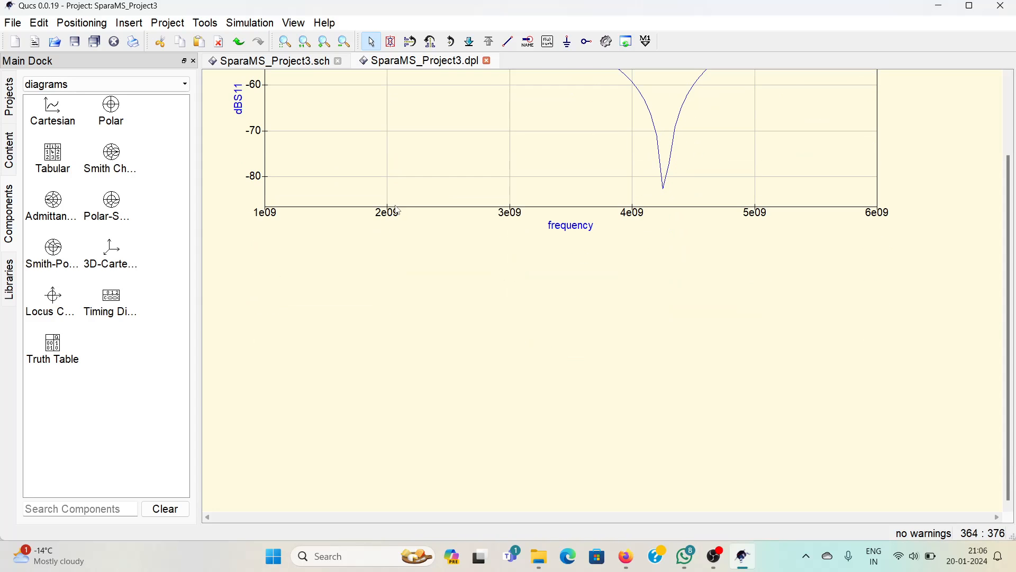
pyautogui.click(111, 156)
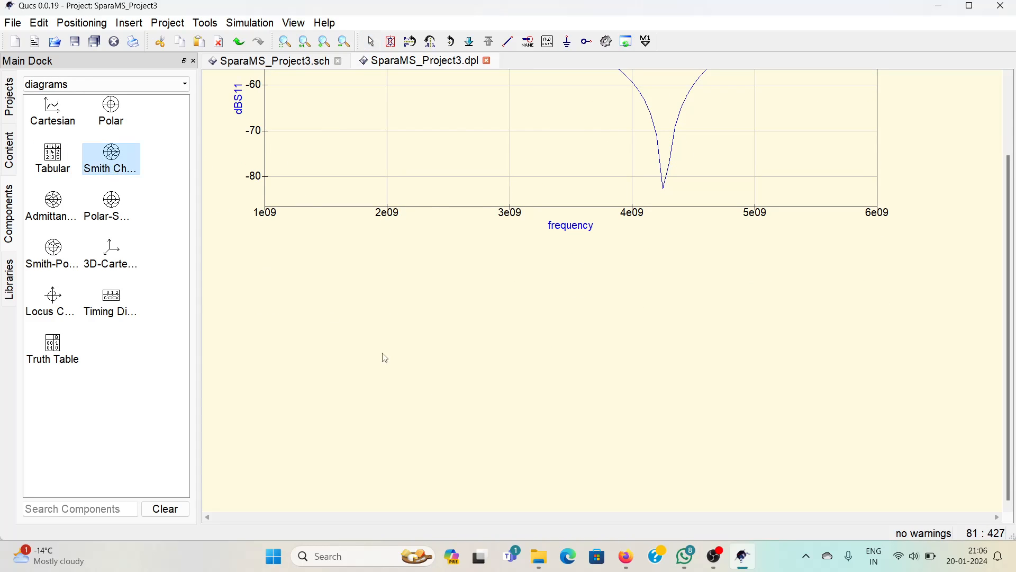
pyautogui.click(450, 421)
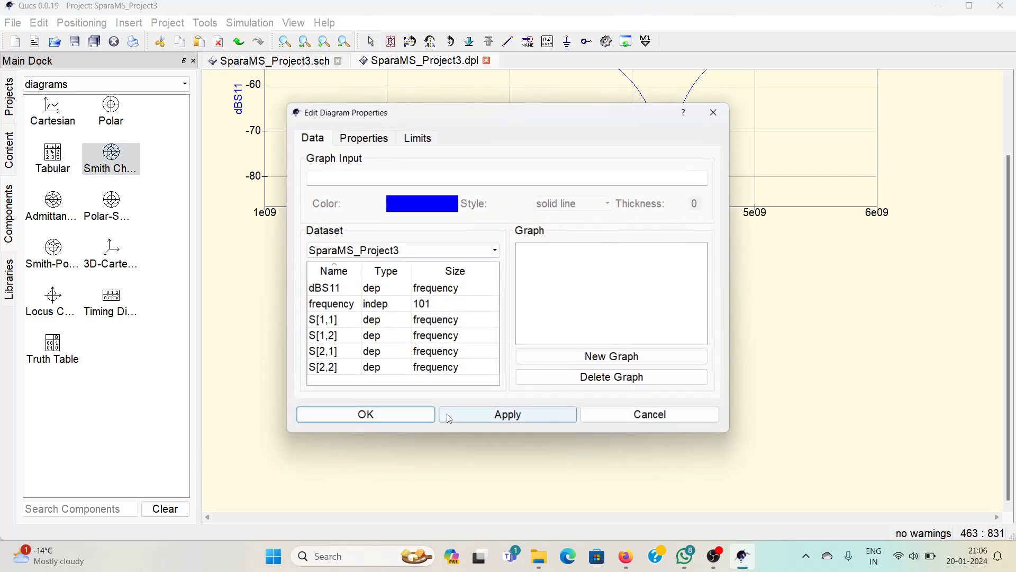
pyautogui.doubleClick(344, 320)
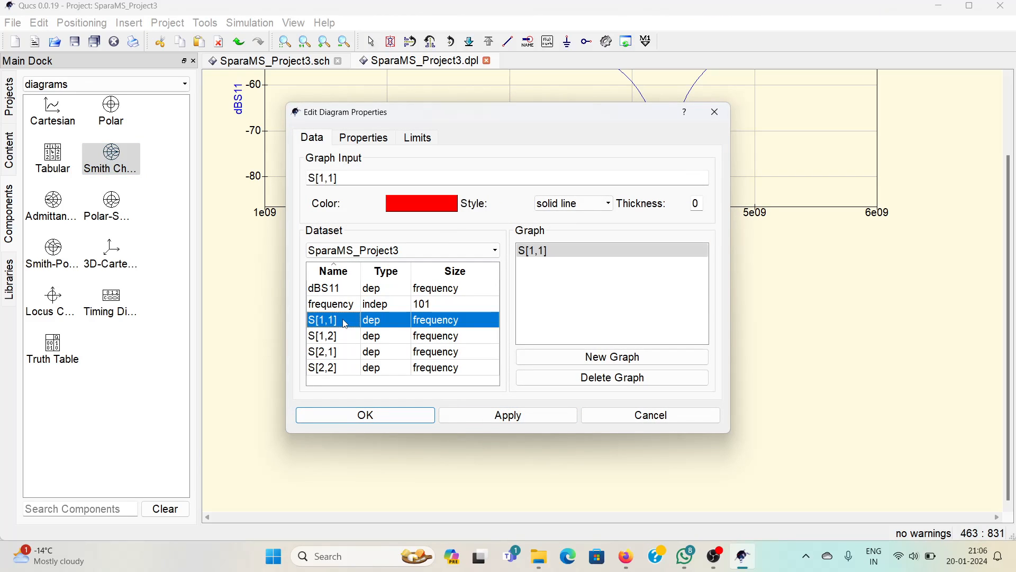
pyautogui.click(395, 414)
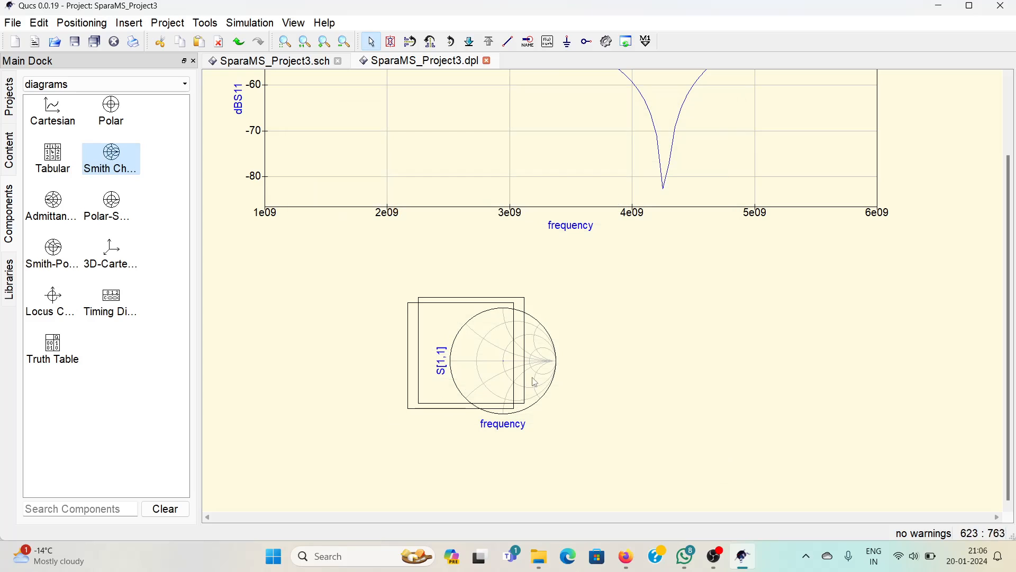
pyautogui.click(529, 366)
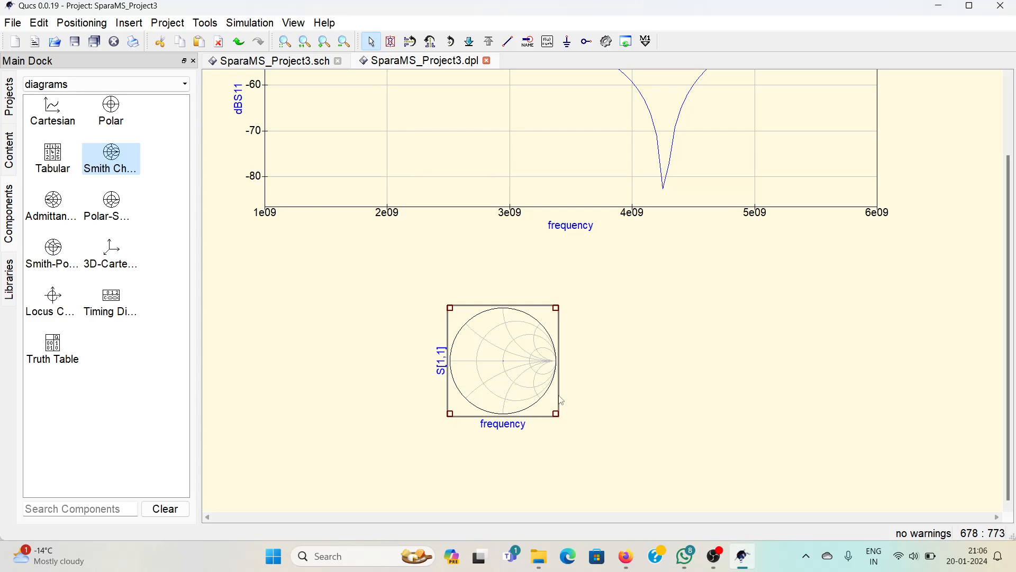
# - Enlarge the S[1,1] Smith chart to about twice its width and shift it closer to the dBS11 diagram
pyautogui.moveTo(556, 415); pyautogui.dragTo(614, 471)
pyautogui.scroll(-1, 571, 383)
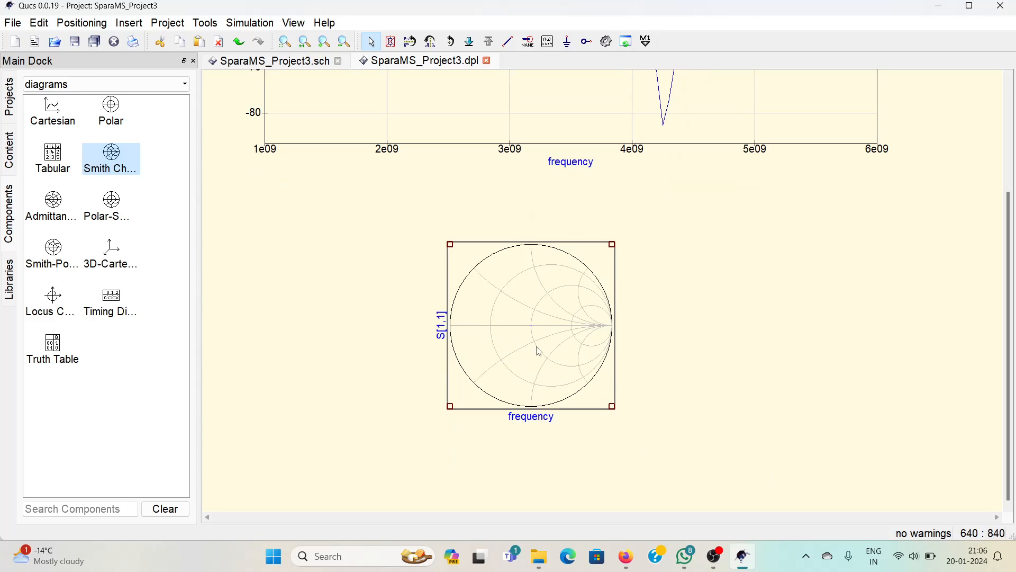
pyautogui.moveTo(613, 406); pyautogui.dragTo(868, 446)
pyautogui.moveTo(535, 335); pyautogui.dragTo(477, 310)
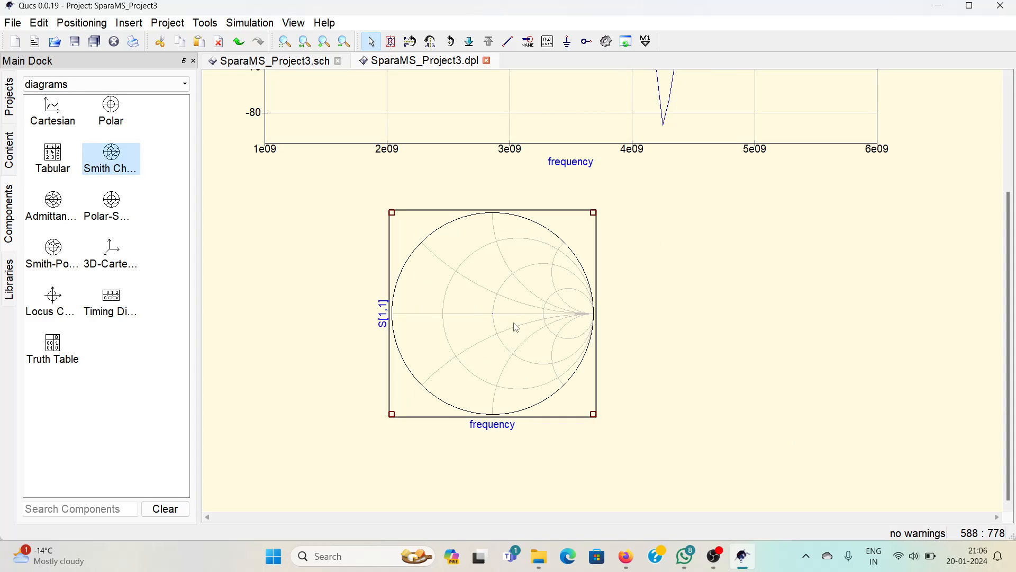
pyautogui.moveTo(595, 213); pyautogui.dragTo(841, 212)
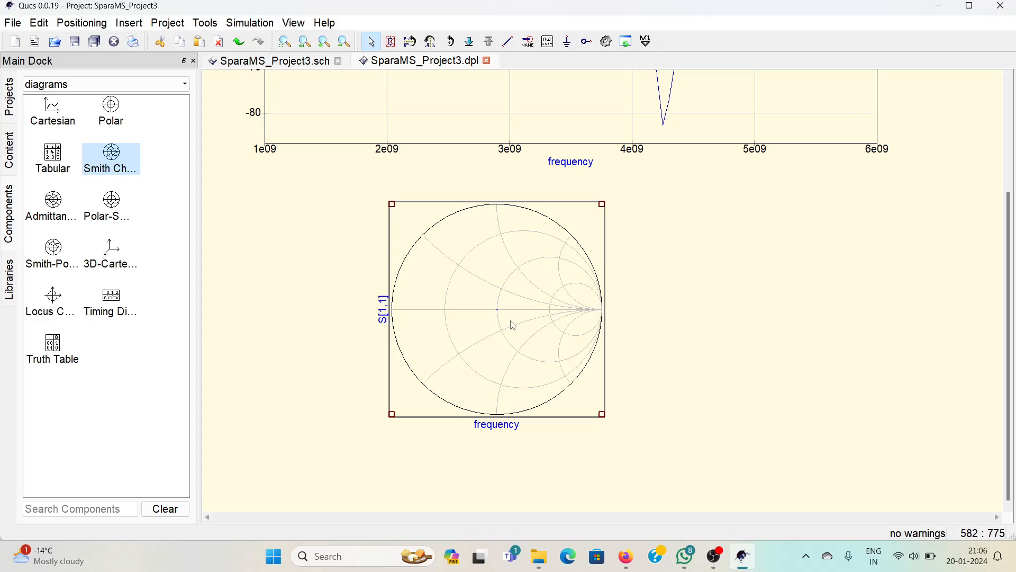
# - Set the Smith chart's y-axis limits to manual with a number of 2
pyautogui.click(324, 42)
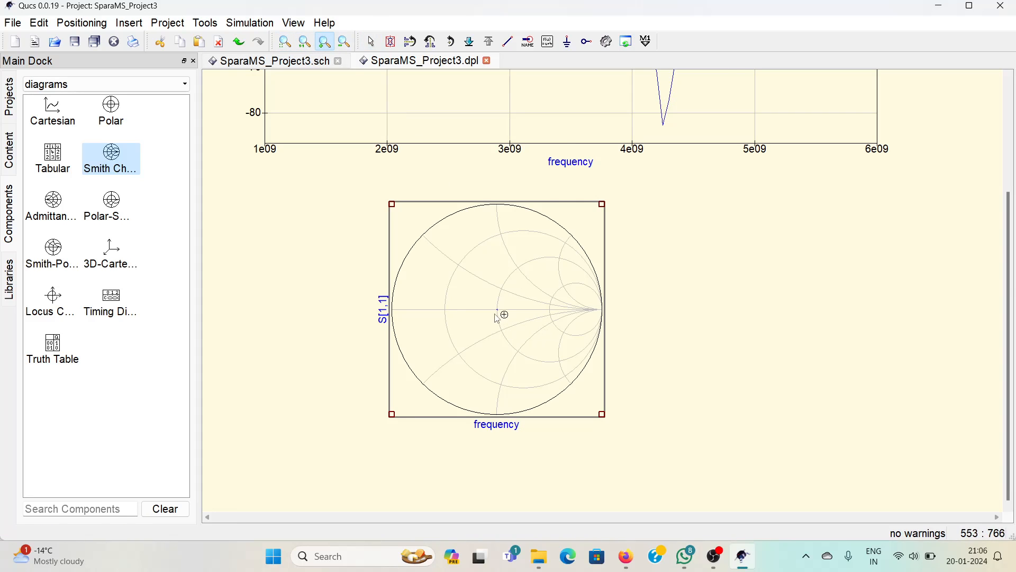
pyautogui.click(518, 315)
pyautogui.click(616, 305)
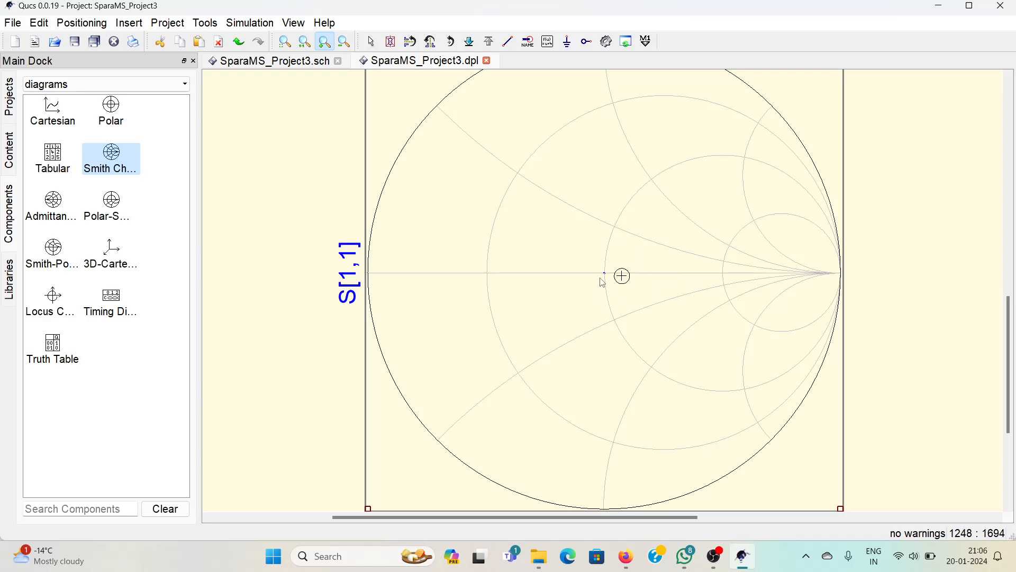
pyautogui.press('Escape')
pyautogui.doubleClick(556, 261)
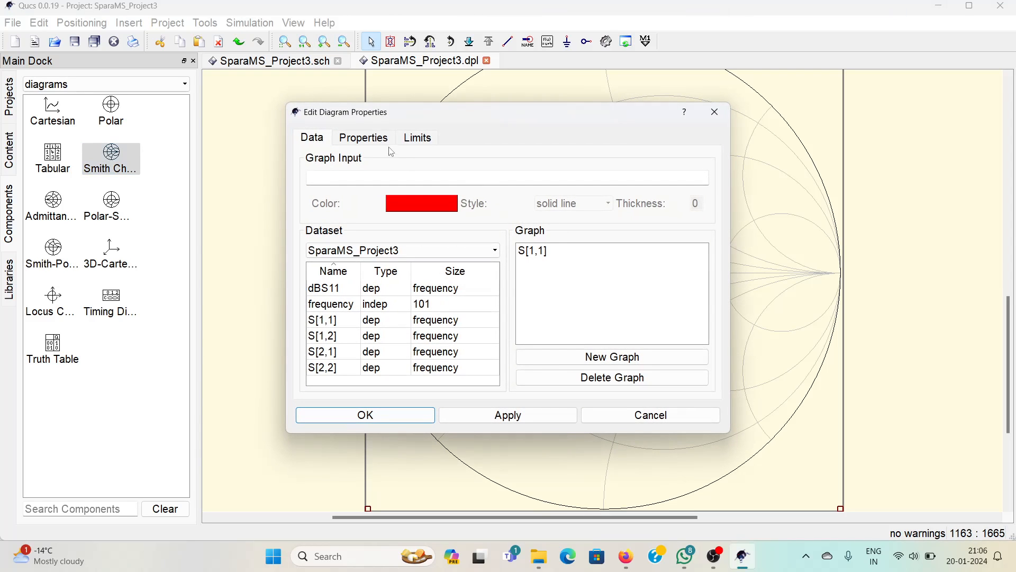
pyautogui.click(416, 139)
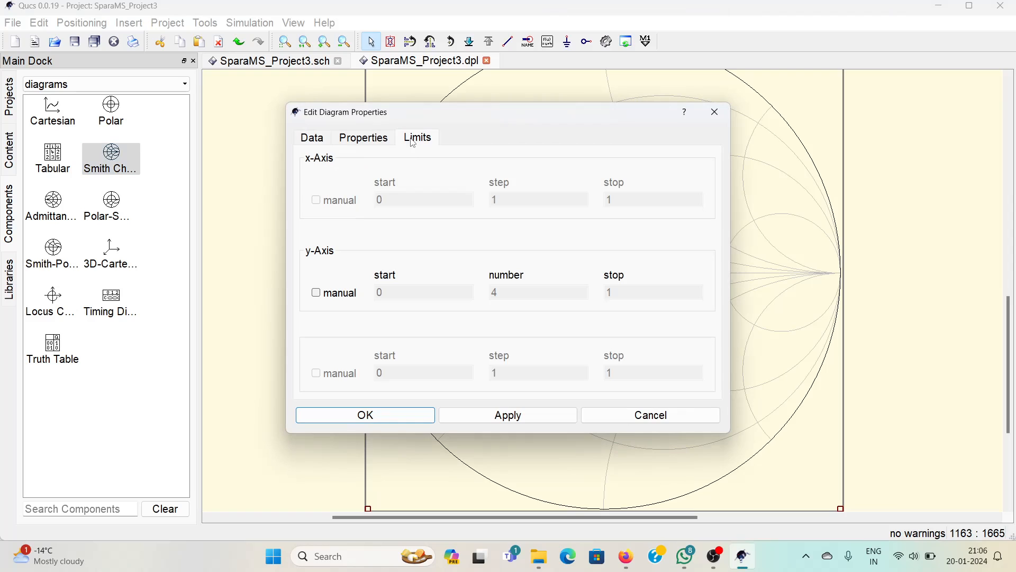
pyautogui.click(317, 293)
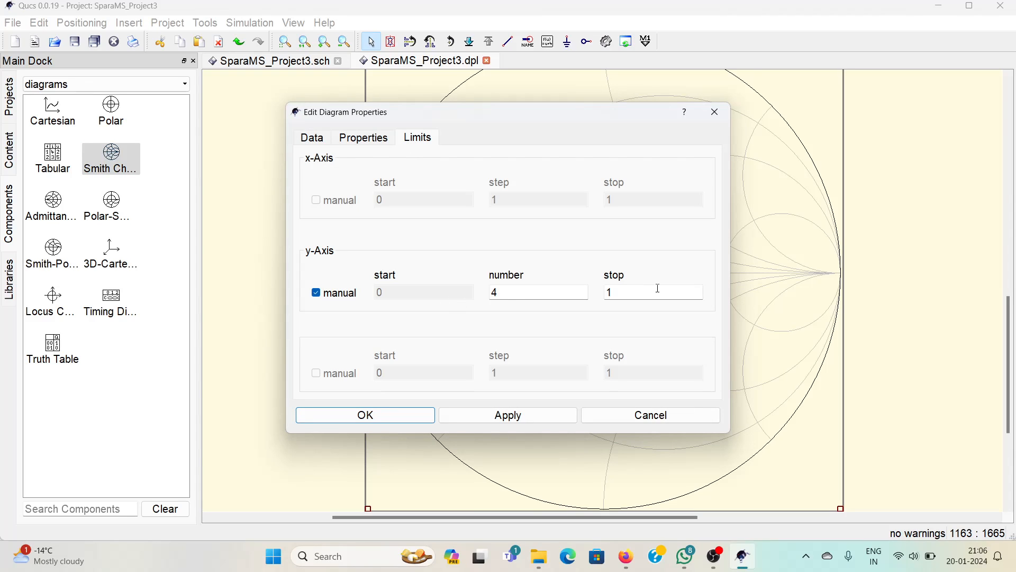
pyautogui.doubleClick(509, 292)
pyautogui.write('2')
pyautogui.click(418, 416)
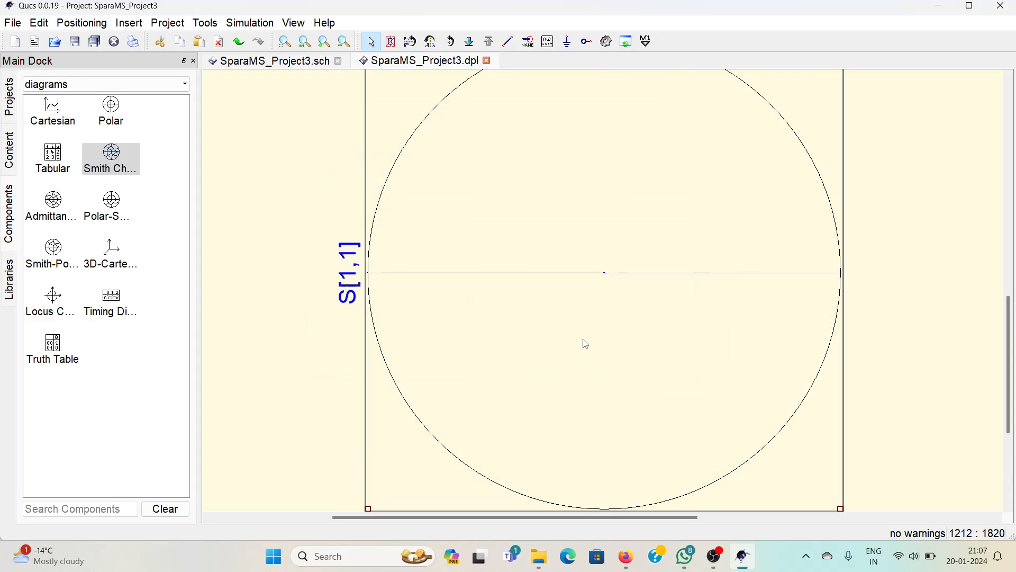
# - Reopen the Smith chart's properties, dismiss them without changes and delete the chart
pyautogui.scroll(-1, 594, 291)
pyautogui.scroll(2, 592, 295)
pyautogui.doubleClick(590, 296)
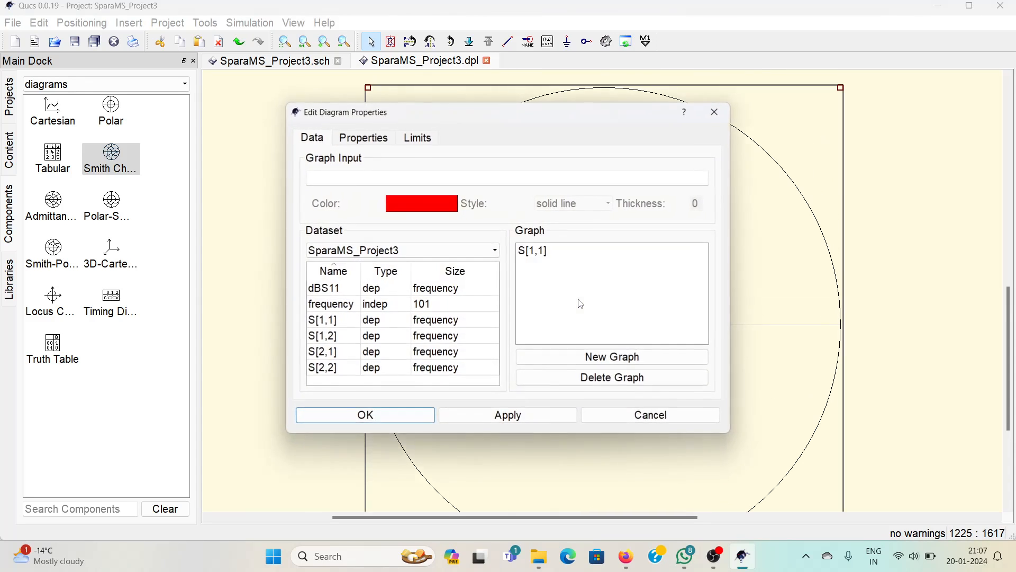
pyautogui.click(651, 415)
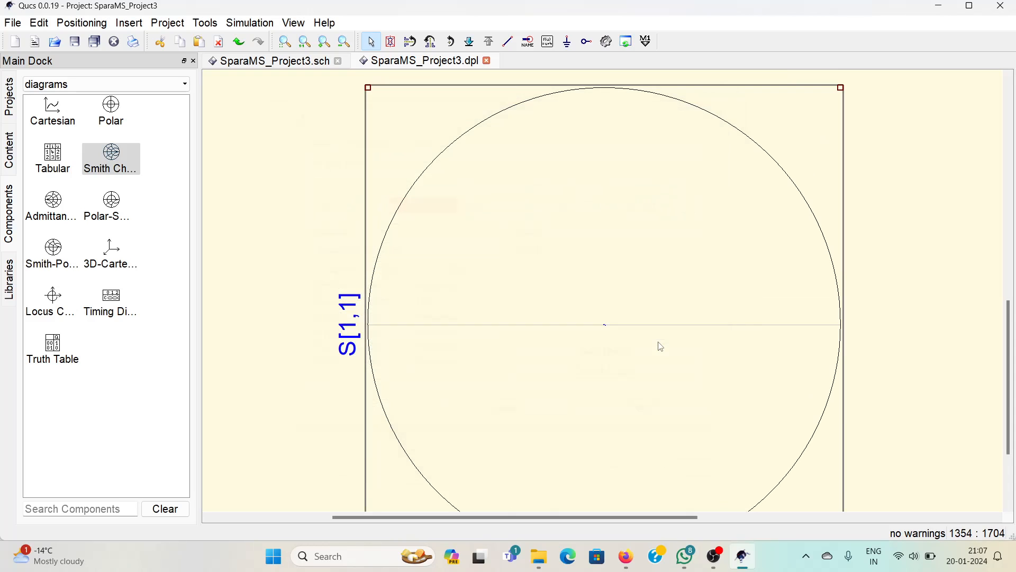
pyautogui.press('Delete')
# - Add a new Smith chart of S[1,1] with default limits in the cleared area below the dBS11 diagram
pyautogui.click(98, 159)
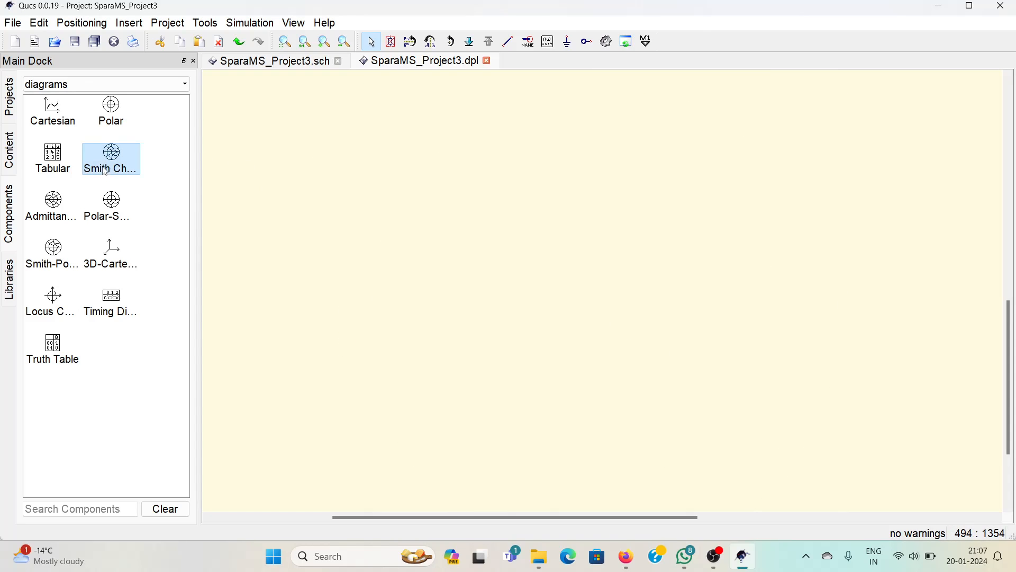
pyautogui.click(453, 391)
pyautogui.press('Escape')
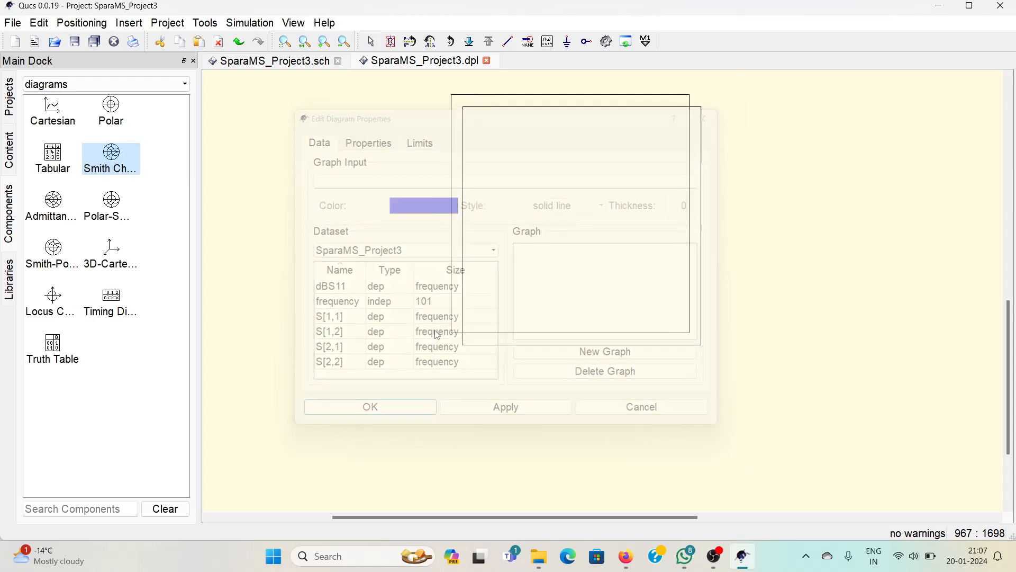
pyautogui.click(512, 385)
pyautogui.doubleClick(331, 321)
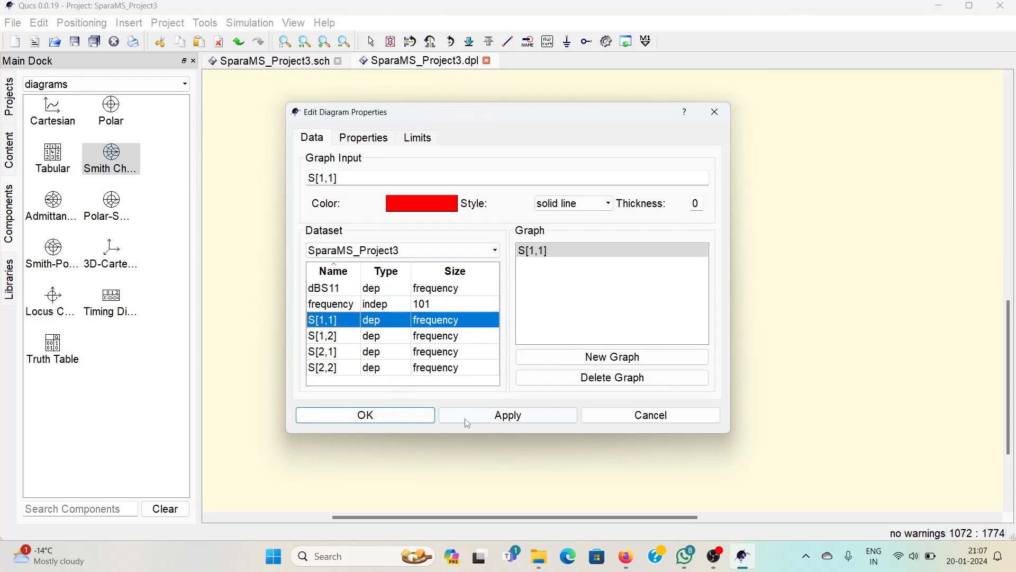
pyautogui.click(379, 415)
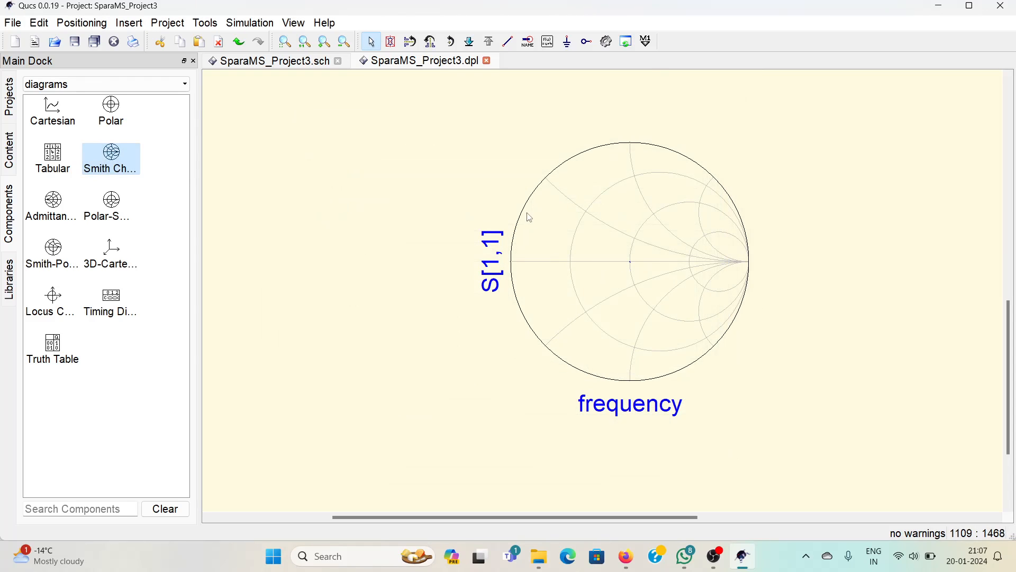
# - Place a marker on the S[1,1] trace at the centre of the Smith chart
pyautogui.click(645, 41)
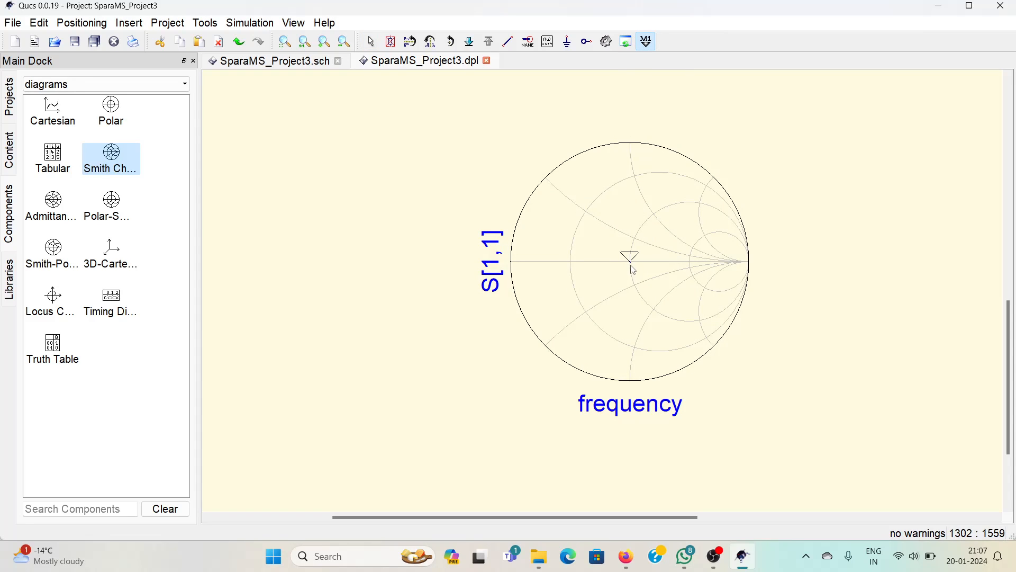
pyautogui.click(631, 265)
pyautogui.press('Escape')
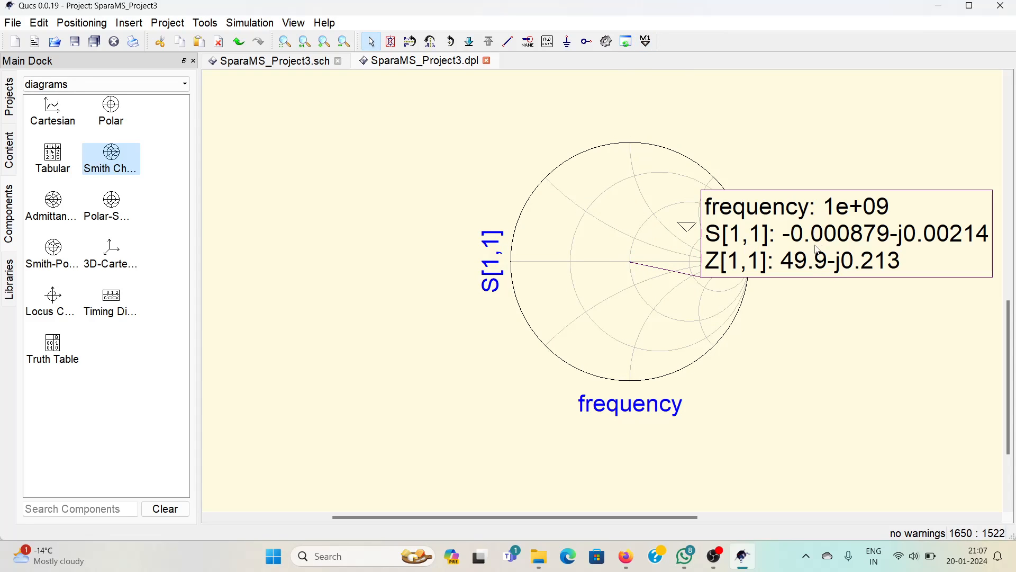
# - Move the Smith chart marker along the S[1,1] trace to a frequency of 2e+09
pyautogui.click(939, 213)
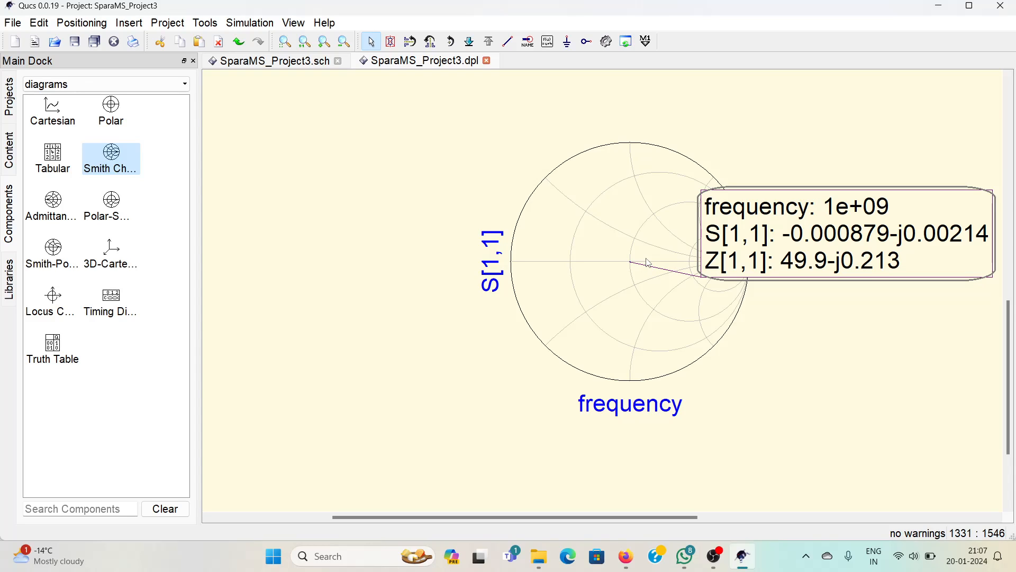
pyautogui.press('Right')
pyautogui.press('Right')
pyautogui.press('Right')
pyautogui.press('Right')
pyautogui.press('Right')
pyautogui.press('Right')
pyautogui.press('Right')
pyautogui.press('Right')
pyautogui.press('Right')
pyautogui.press('Right')
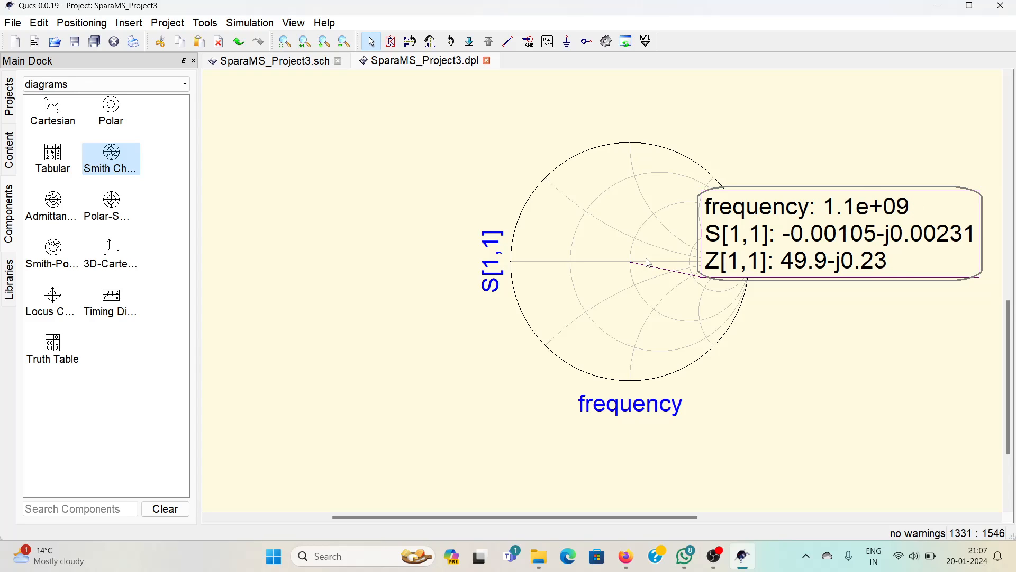
pyautogui.press('Right')
pyautogui.press('Right')
pyautogui.press('Right')
pyautogui.press('Right')
pyautogui.press('Right')
pyautogui.press('Right')
pyautogui.press('Right')
pyautogui.press('Right')
pyautogui.press('Right')
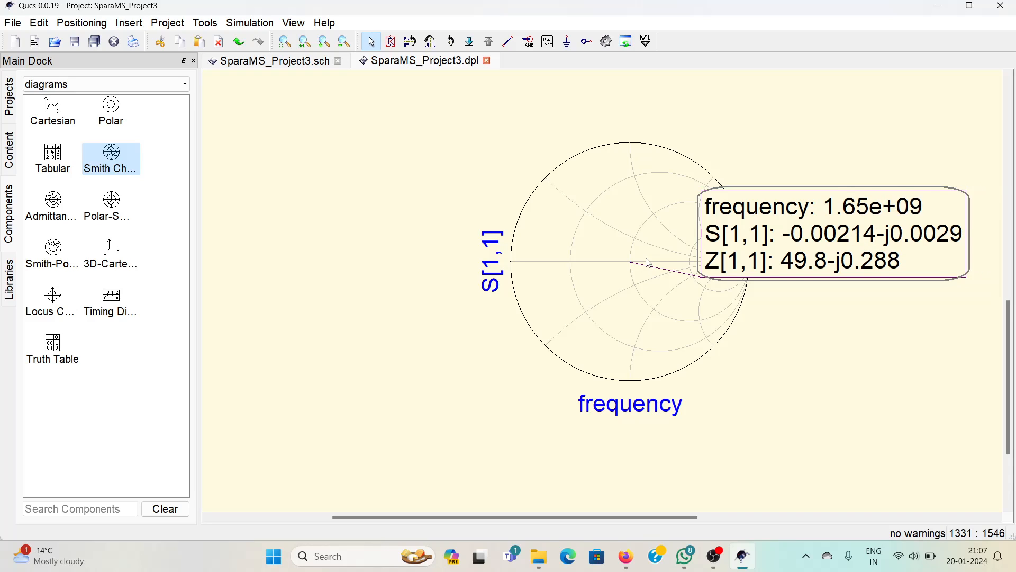
pyautogui.press('Right')
pyautogui.press('Right')
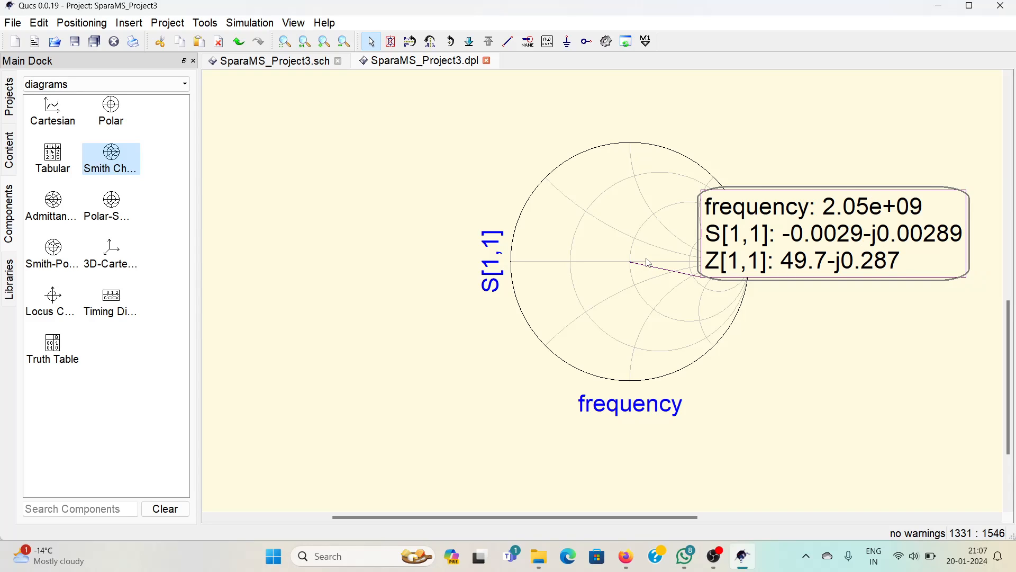
pyautogui.press('Left')
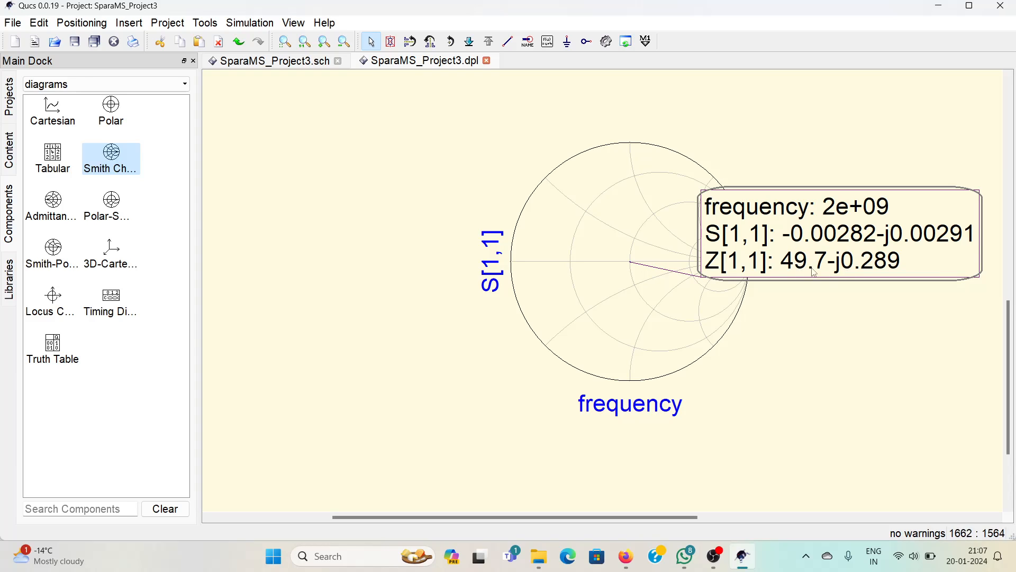
# - Move the marker on the dBS11 curve to the bottom of the notch at a frequency of 4.25e+09
pyautogui.scroll(5, 411, 215)
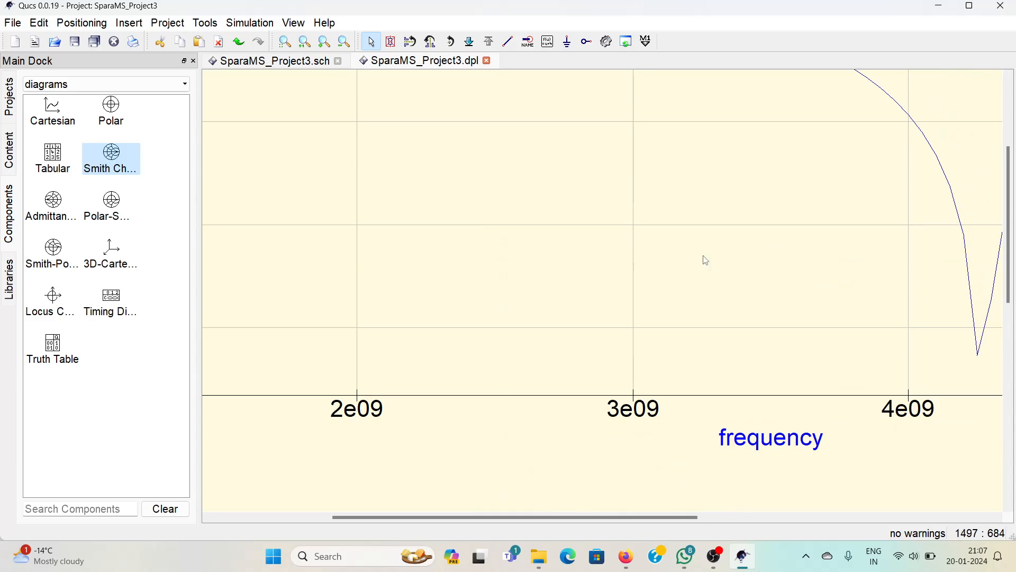
pyautogui.click(305, 42)
pyautogui.scroll(2, 614, 203)
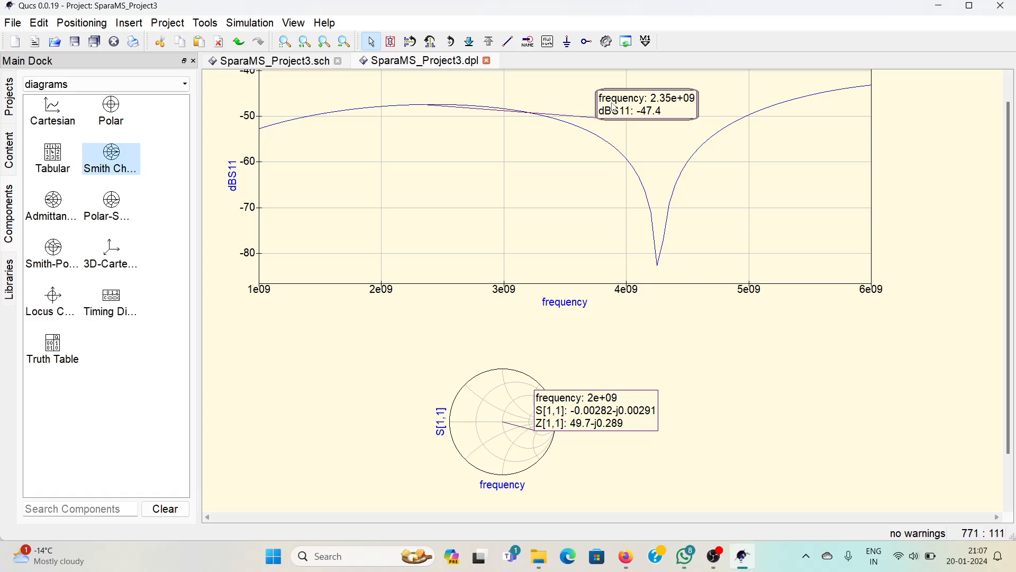
pyautogui.moveTo(613, 106); pyautogui.dragTo(640, 127)
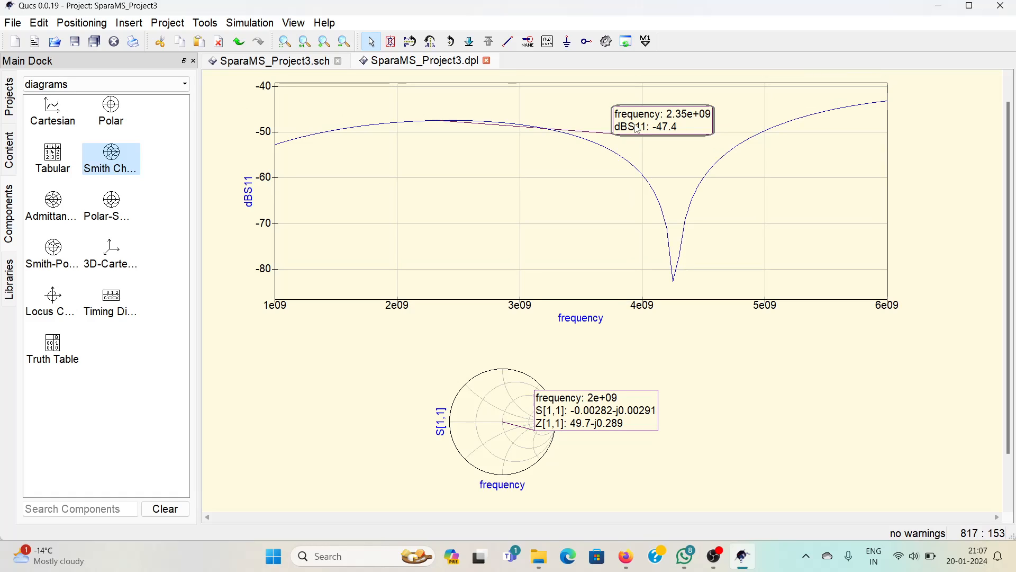
pyautogui.press('Right')
pyautogui.press('Right')
pyautogui.press('Right')
pyautogui.press('Right')
pyautogui.press('Right')
pyautogui.press('Right')
pyautogui.press('Right')
pyautogui.press('Right')
pyautogui.press('Right')
pyautogui.press('Right')
pyautogui.press('Right')
pyautogui.press('Right')
pyautogui.press('Right')
pyautogui.press('Right')
pyautogui.press('Right')
pyautogui.press('Right')
pyautogui.press('Right')
pyautogui.press('Right')
pyautogui.press('Right')
pyautogui.press('Right')
pyautogui.press('Right')
pyautogui.press('Right')
pyautogui.press('Right')
pyautogui.press('Right')
pyautogui.press('Right')
pyautogui.press('Right')
pyautogui.press('Right')
pyautogui.press('Right')
pyautogui.press('Right')
pyautogui.press('Right')
pyautogui.press('Right')
pyautogui.press('Right')
pyautogui.press('Right')
pyautogui.press('Right')
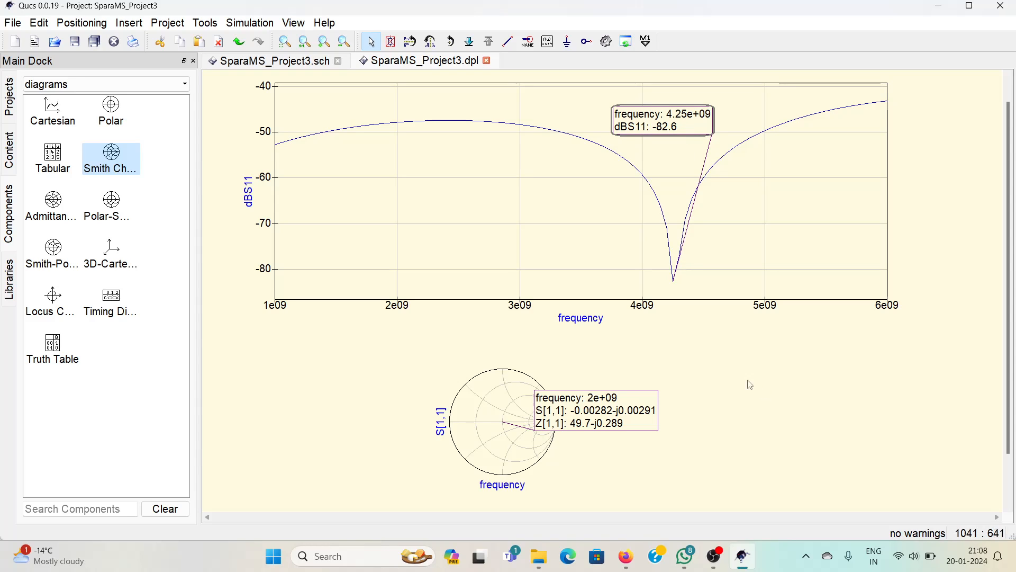
pyautogui.click(711, 395)
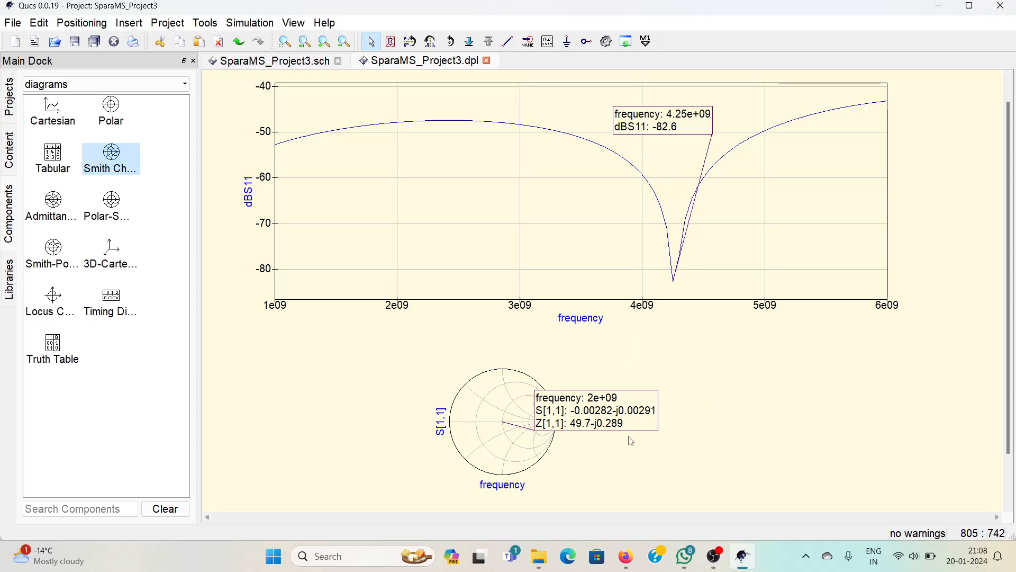
# - Move the Smith chart marker along the S[1,1] trace to a frequency of 4.25e+09
pyautogui.click(635, 418)
pyautogui.press('Right')
pyautogui.press('Right')
pyautogui.press('Right')
pyautogui.press('Right')
pyautogui.press('Right')
pyautogui.press('Right')
pyautogui.press('Right')
pyautogui.press('Right')
pyautogui.press('Right')
pyautogui.press('Right')
pyautogui.press('Right')
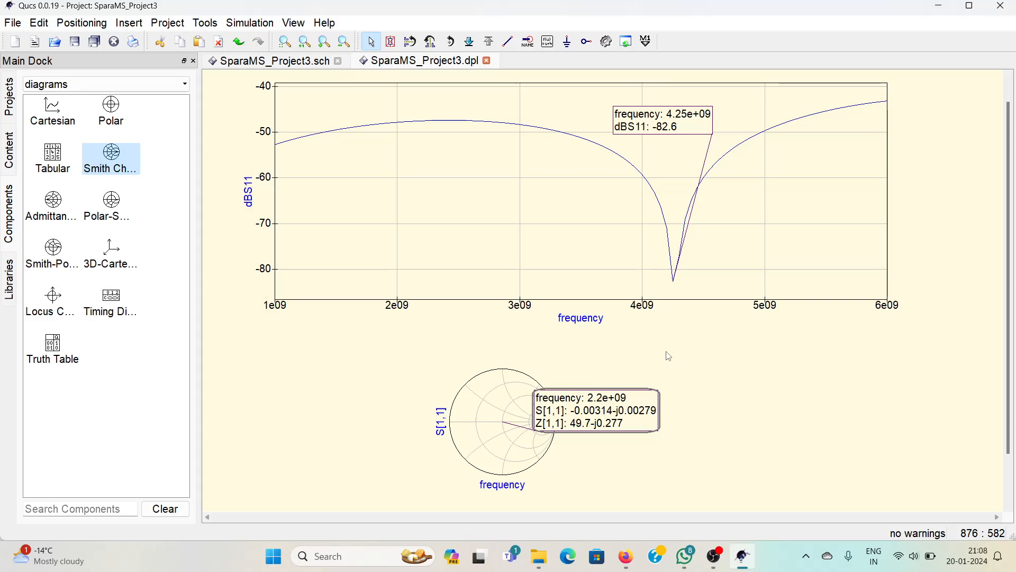
pyautogui.press('Right')
pyautogui.press('Right')
pyautogui.press('Right')
pyautogui.press('Right')
pyautogui.press('Right')
pyautogui.press('Right')
pyautogui.press('Right')
pyautogui.press('Right')
pyautogui.press('Right')
pyautogui.press('Right')
pyautogui.press('Right')
pyautogui.press('Right')
pyautogui.press('Right')
pyautogui.press('Right')
pyautogui.press('Right')
pyautogui.press('Right')
pyautogui.press('Right')
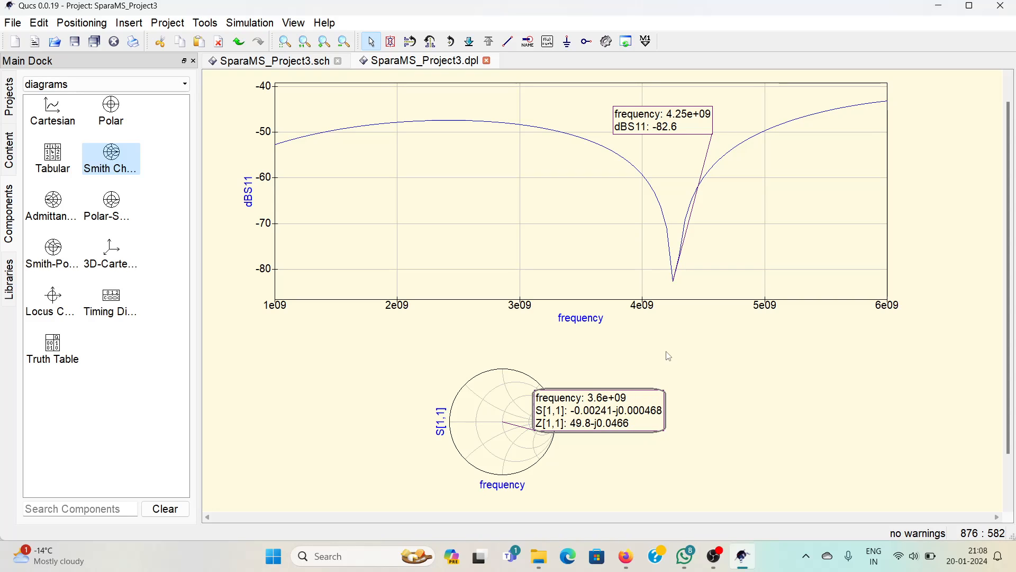
pyautogui.press('Right')
pyautogui.press('Right')
pyautogui.press('Right')
pyautogui.press('Right')
pyautogui.press('Right')
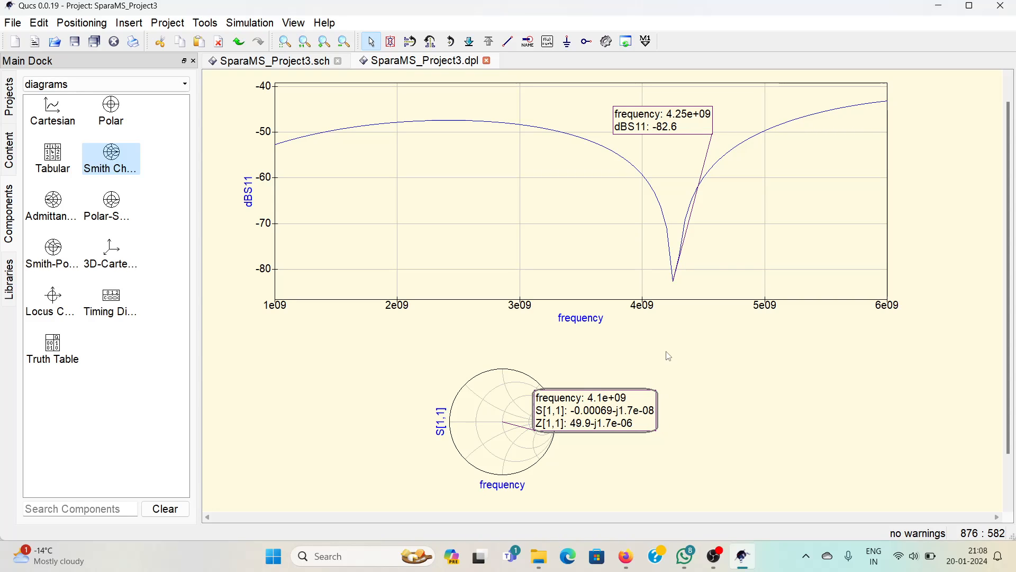
pyautogui.press('Right')
pyautogui.press('Right')
pyautogui.press('Right')
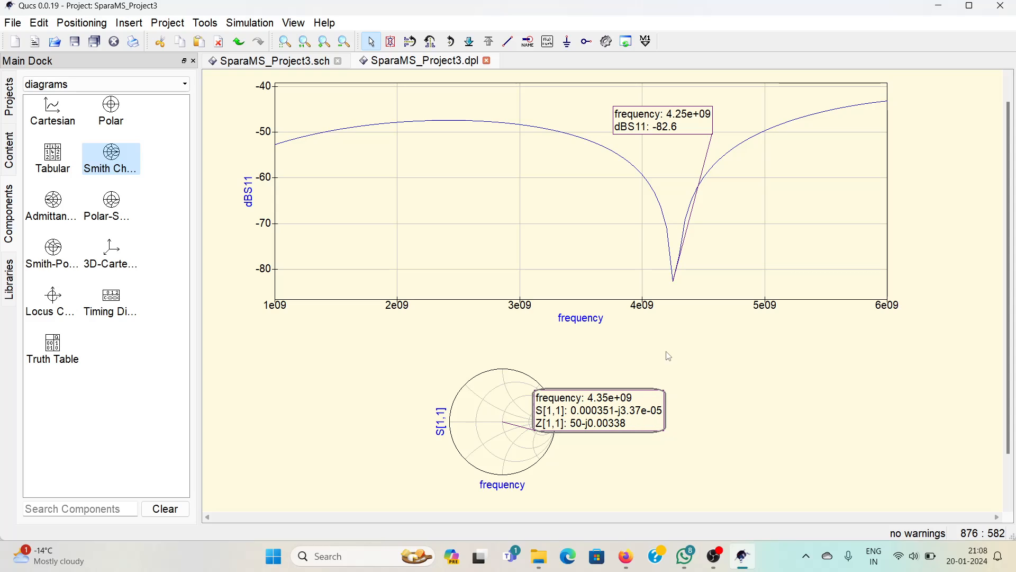
pyautogui.press('Left')
pyautogui.press('Left')
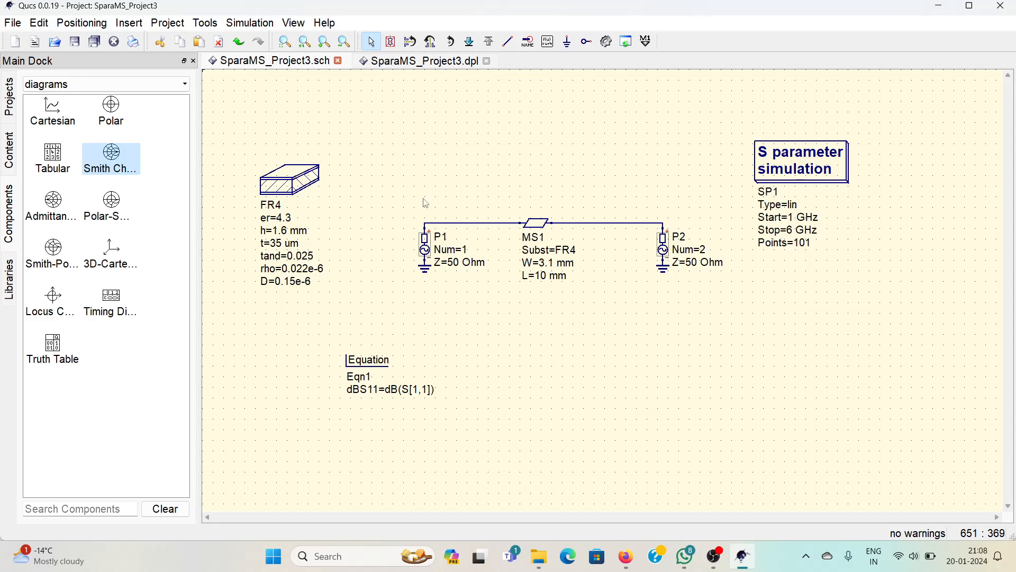
# - Set the width W of microstrip line MS1 to 1.5 mm in the schematic and rerun the simulation
pyautogui.click(559, 267)
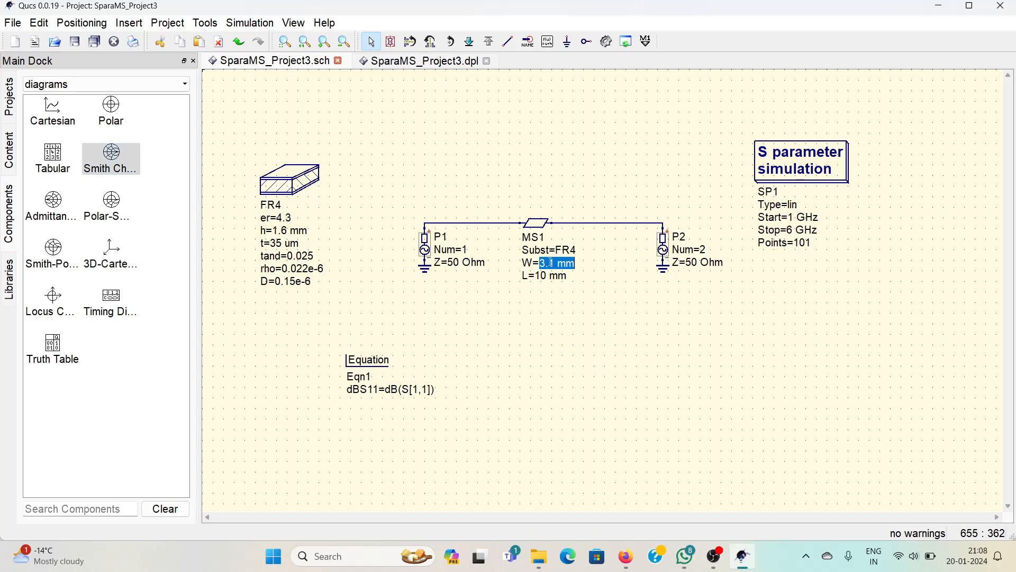
pyautogui.click(551, 265)
pyautogui.press('BackSpace')
pyautogui.press('BackSpace')
pyautogui.press('BackSpace')
pyautogui.write('1.5')
pyautogui.press('Return')
pyautogui.click(606, 41)
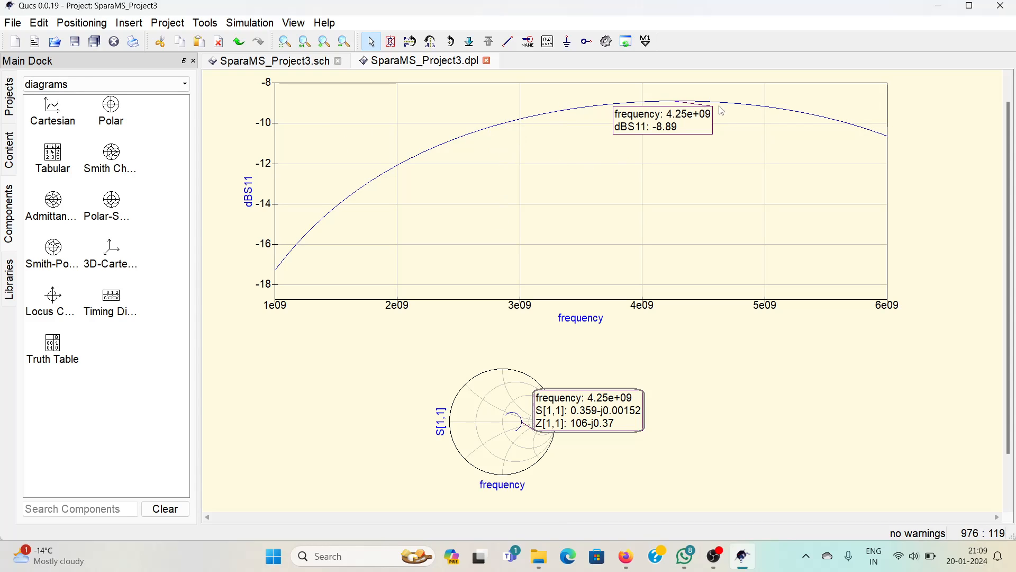
# - Enlarge the Smith chart from its lower-right corner to about 1.6 times its diameter
pyautogui.scroll(-2, 508, 365)
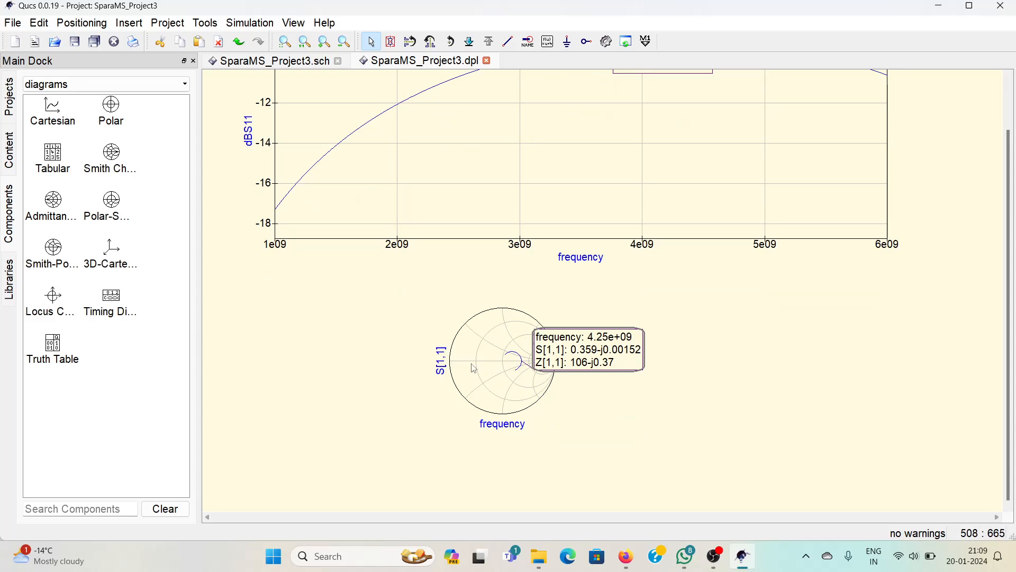
pyautogui.click(473, 368)
pyautogui.moveTo(556, 413); pyautogui.dragTo(863, 487)
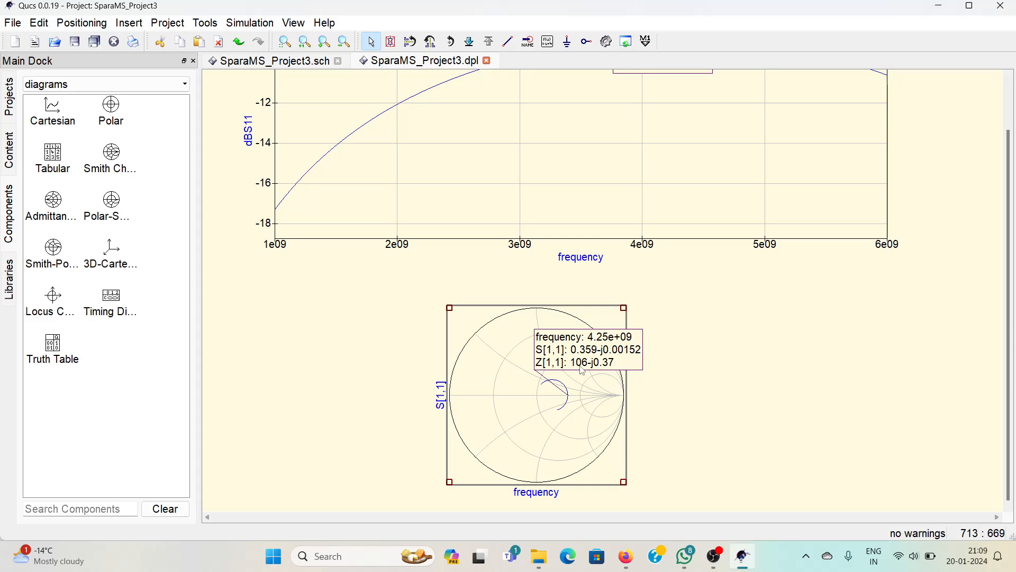
# - Sweep the Smith chart marker down and back up the S[1,1] trace, leaving it at a frequency of 3.5e+09
pyautogui.click(614, 365)
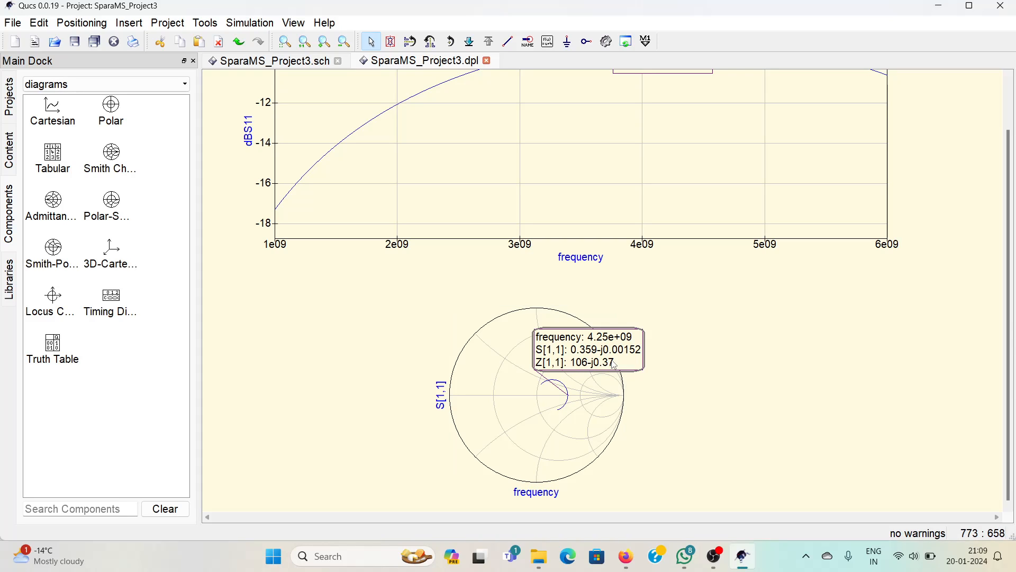
pyautogui.press('Left')
pyautogui.press('Left')
pyautogui.press('Left')
pyautogui.press('Left')
pyautogui.press('Left')
pyautogui.press('Left')
pyautogui.press('Left')
pyautogui.press('Left')
pyautogui.press('Left')
pyautogui.press('Left')
pyautogui.press('Left')
pyautogui.press('Left')
pyautogui.press('Left')
pyautogui.press('Left')
pyautogui.press('Left')
pyautogui.press('Left')
pyautogui.press('Left')
pyautogui.press('Left')
pyautogui.press('Left')
pyautogui.press('Left')
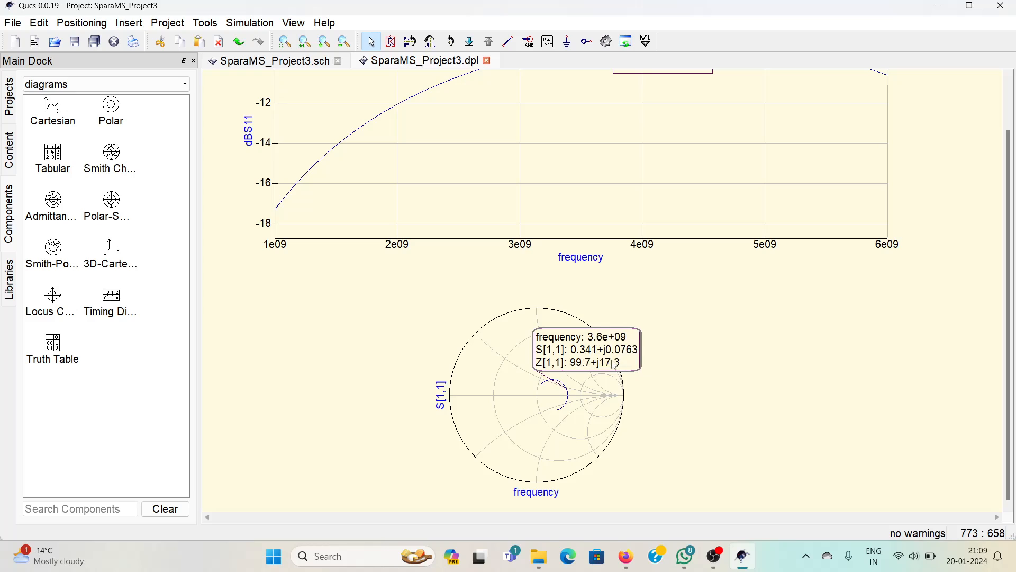
pyautogui.press('Left')
pyautogui.press('Left')
pyautogui.press('Left')
pyautogui.press('Left')
pyautogui.press('Left')
pyautogui.press('Left')
pyautogui.press('Left')
pyautogui.press('Left')
pyautogui.press('Left')
pyautogui.press('Left')
pyautogui.press('Left')
pyautogui.press('Left')
pyautogui.press('Left')
pyautogui.press('Left')
pyautogui.press('Left')
pyautogui.press('Left')
pyautogui.press('Right')
pyautogui.press('Right')
pyautogui.press('Right')
pyautogui.press('Right')
pyautogui.press('Right')
pyautogui.press('Right')
pyautogui.press('Right')
pyautogui.press('Right')
pyautogui.press('Right')
pyautogui.press('Right')
pyautogui.press('Right')
pyautogui.press('Right')
pyautogui.press('Right')
pyautogui.press('Right')
pyautogui.press('Right')
pyautogui.press('Right')
pyautogui.press('Right')
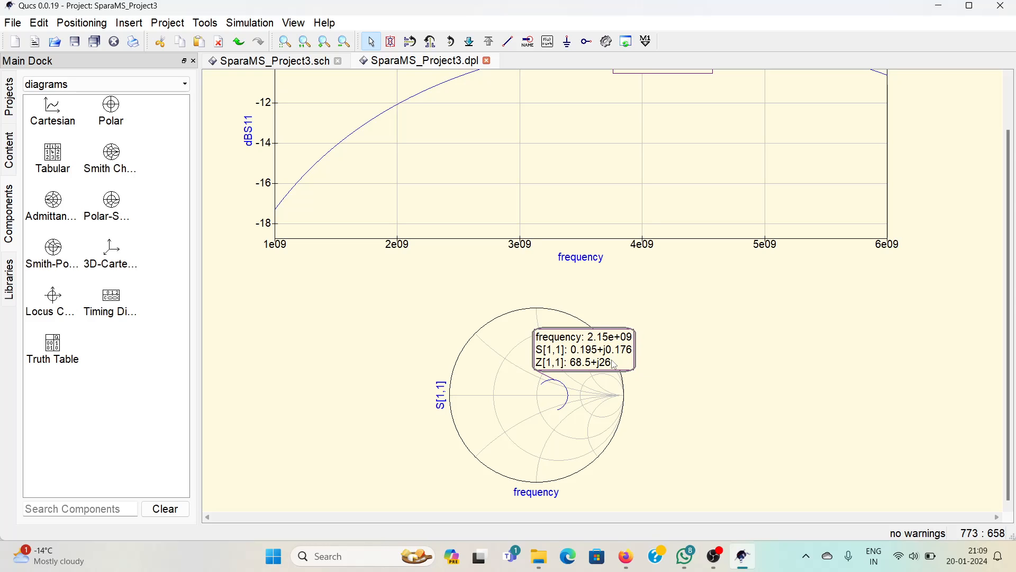
pyautogui.press('Right')
pyautogui.press('Right')
pyautogui.press('Right')
pyautogui.press('Right')
pyautogui.press('Right')
pyautogui.press('Right')
pyautogui.press('Right')
pyautogui.press('Right')
pyautogui.press('Right')
pyautogui.press('Right')
pyautogui.press('Right')
pyautogui.press('Right')
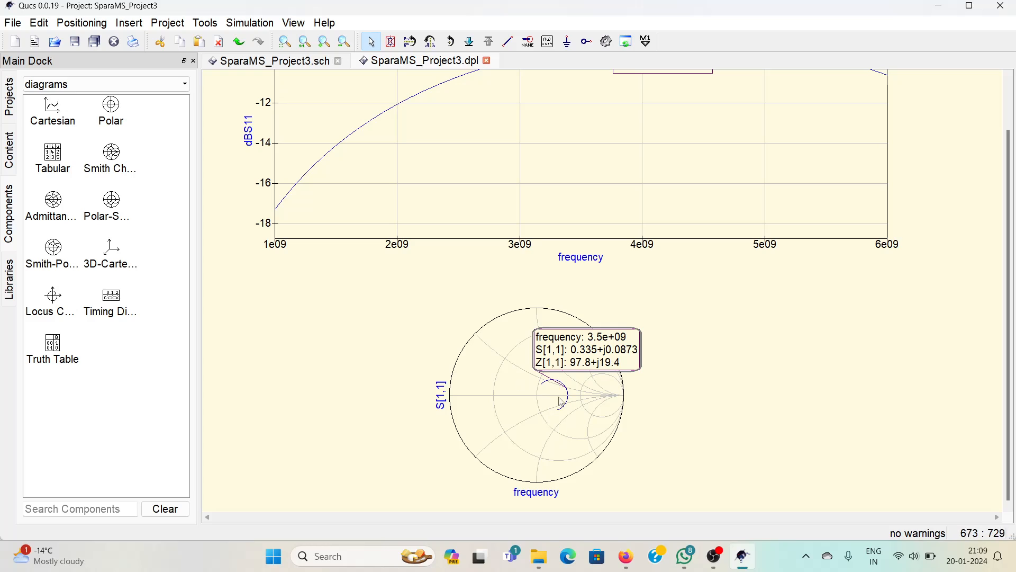
# - Review the dBS11 plot and Smith chart against the microstrip schematic, ending on the data display
pyautogui.scroll(3, 464, 273)
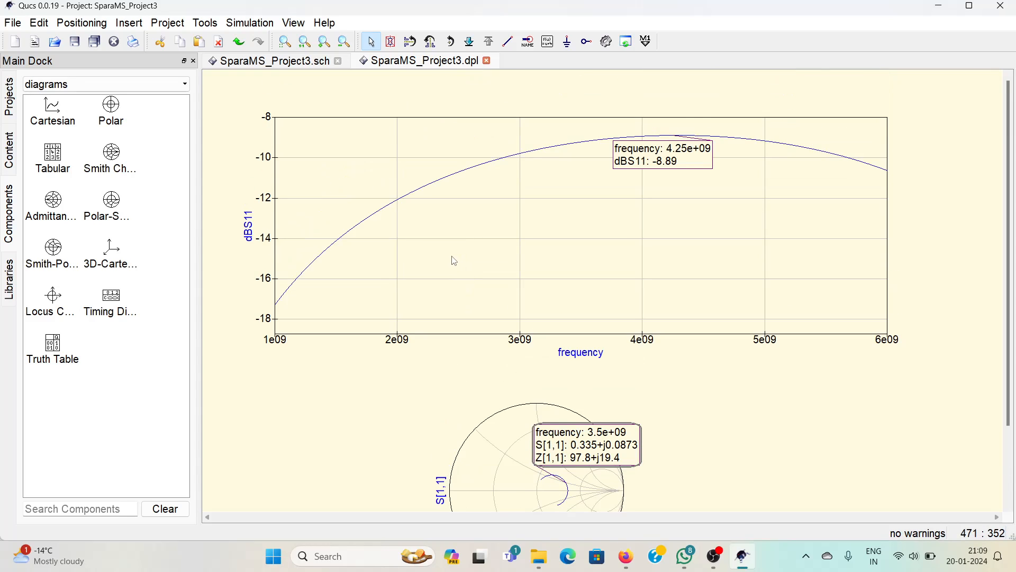
pyautogui.scroll(-2, 454, 260)
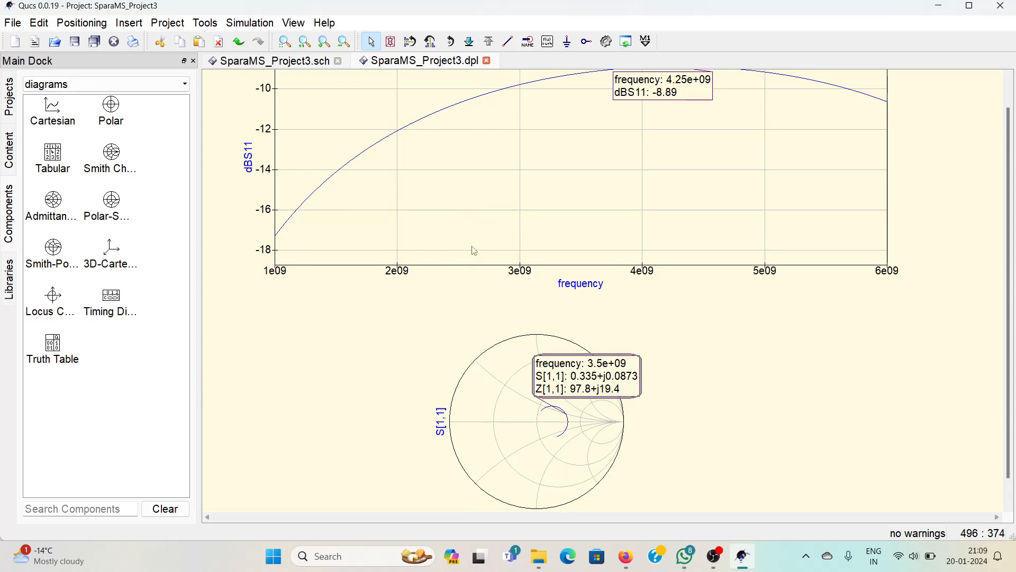
pyautogui.scroll(1, 492, 262)
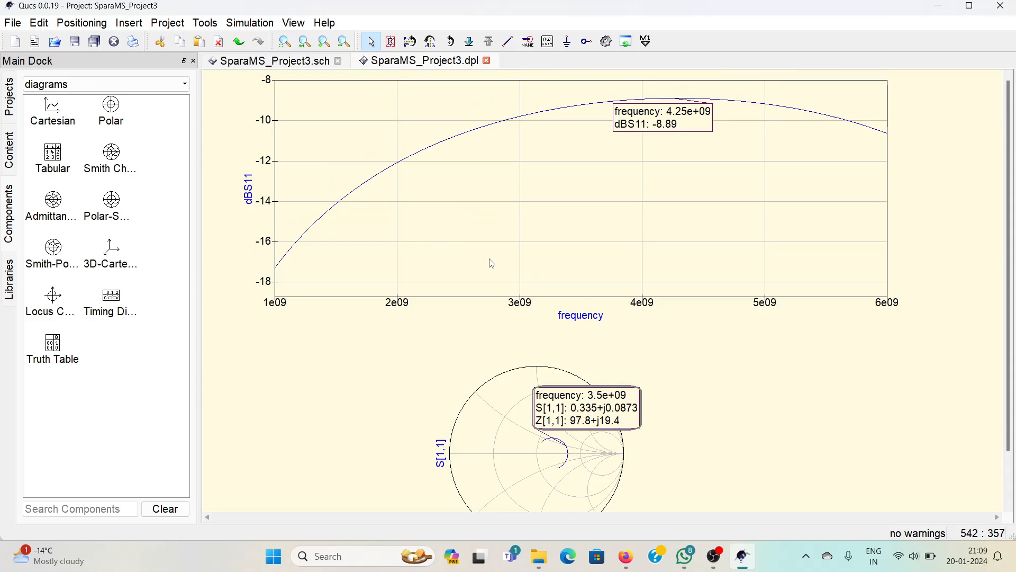
pyautogui.click(300, 62)
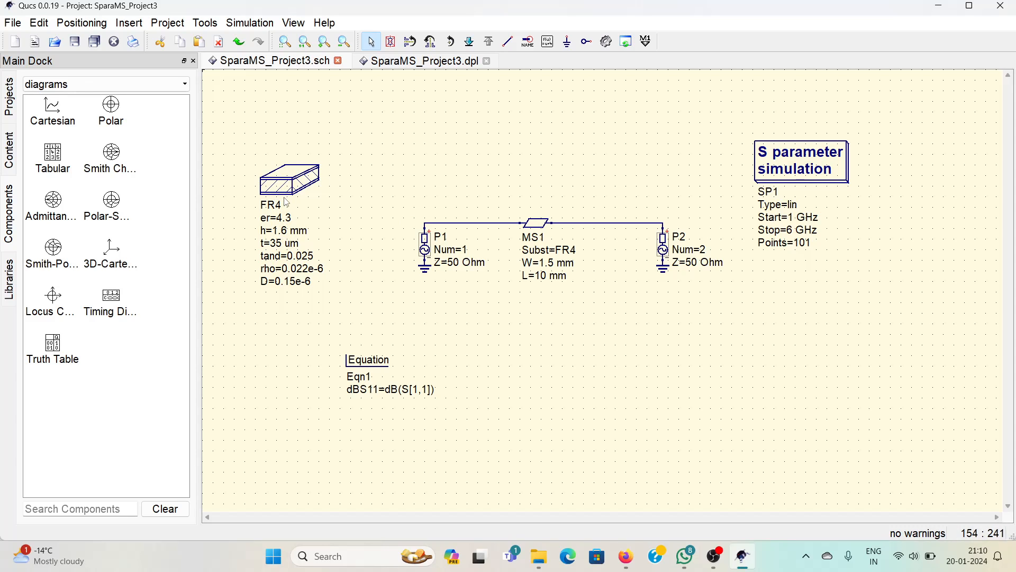
pyautogui.click(384, 63)
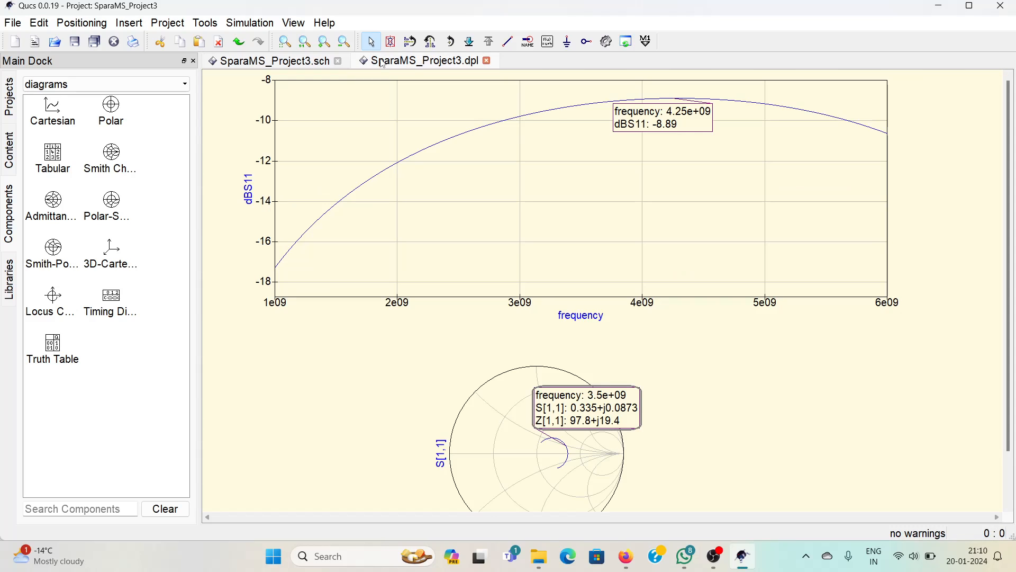